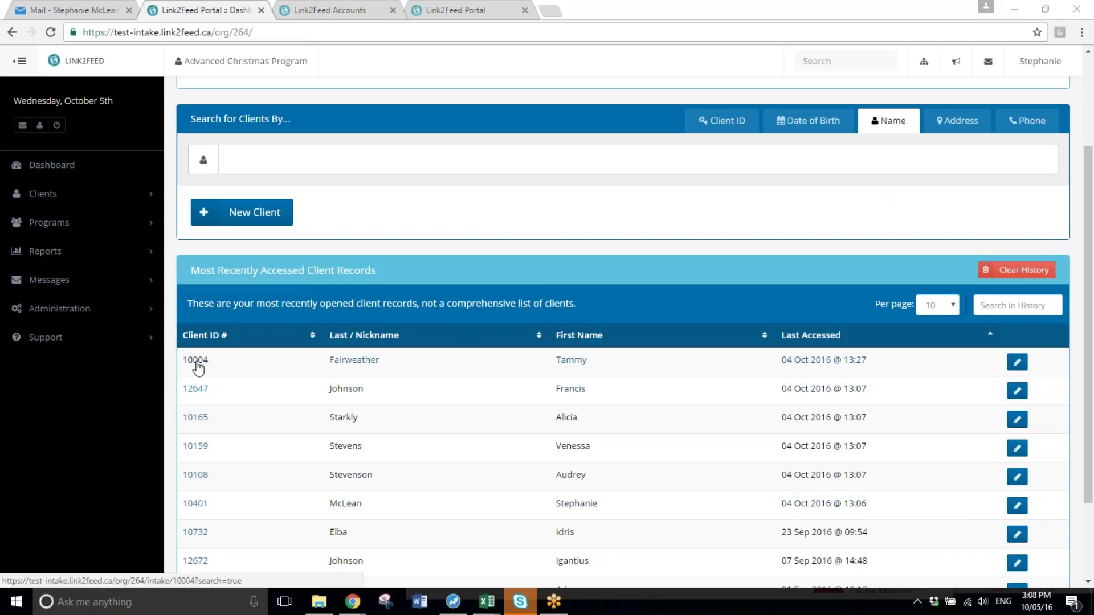
Open the last client on the first page of recent records and switch the organization to Christmas Program
scroll(192, 390, "down", 2)
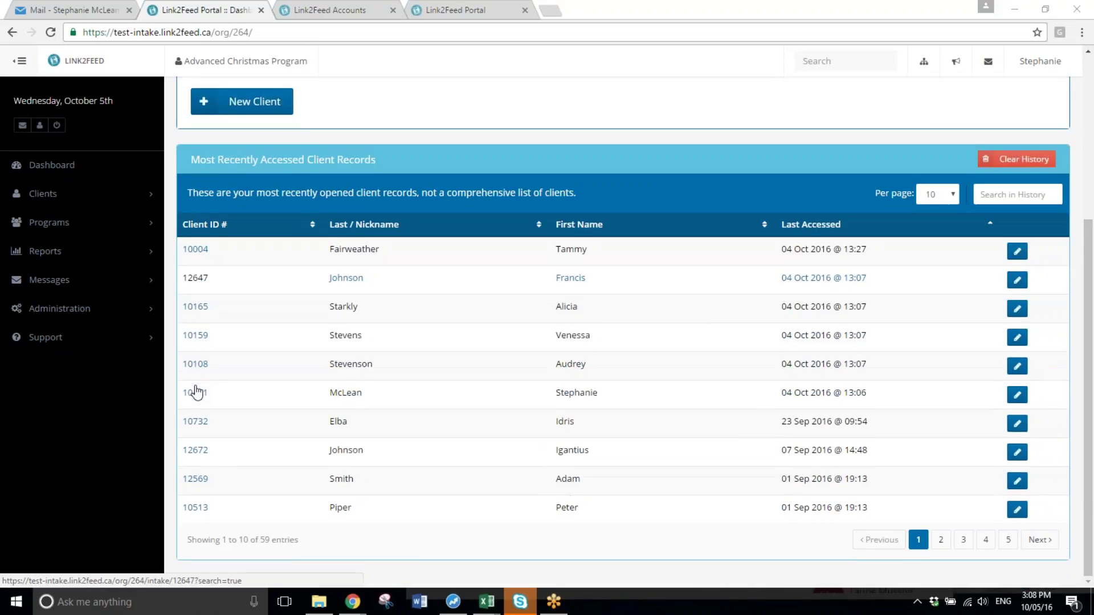
left_click(200, 508)
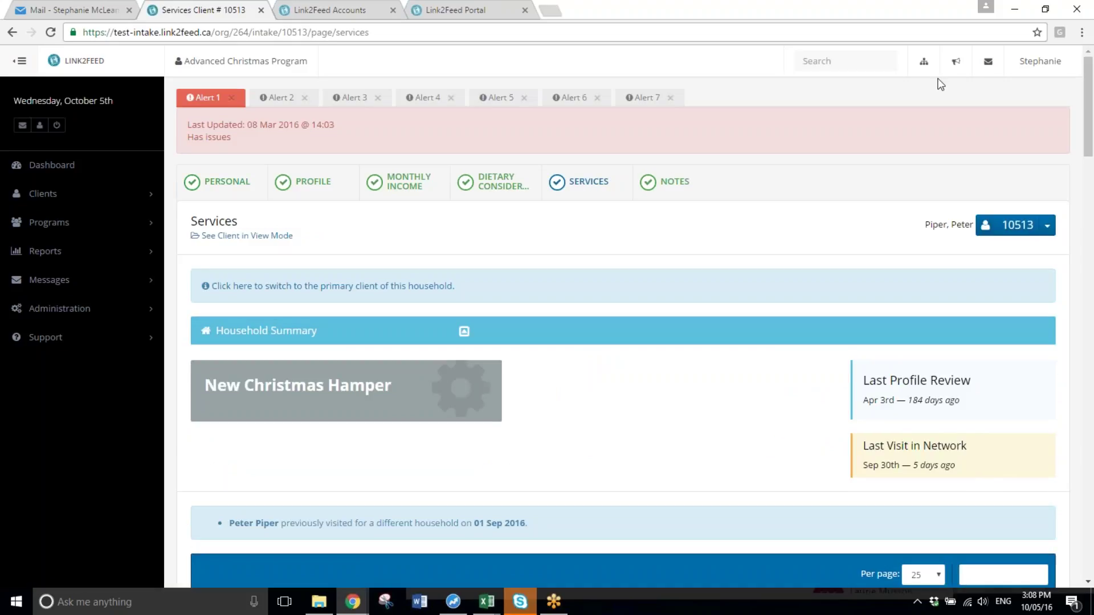
left_click(923, 61)
left_click(892, 87)
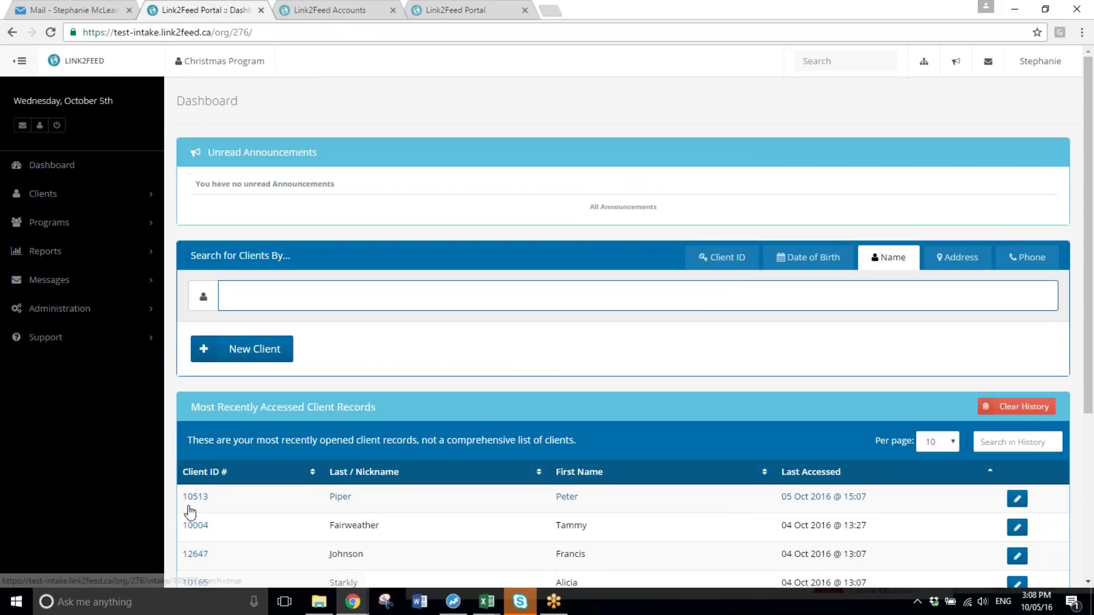
Open the services of the most recently accessed client and try to start a new Christmas Program appointment
scroll(191, 513, "down", 3)
left_click(196, 292)
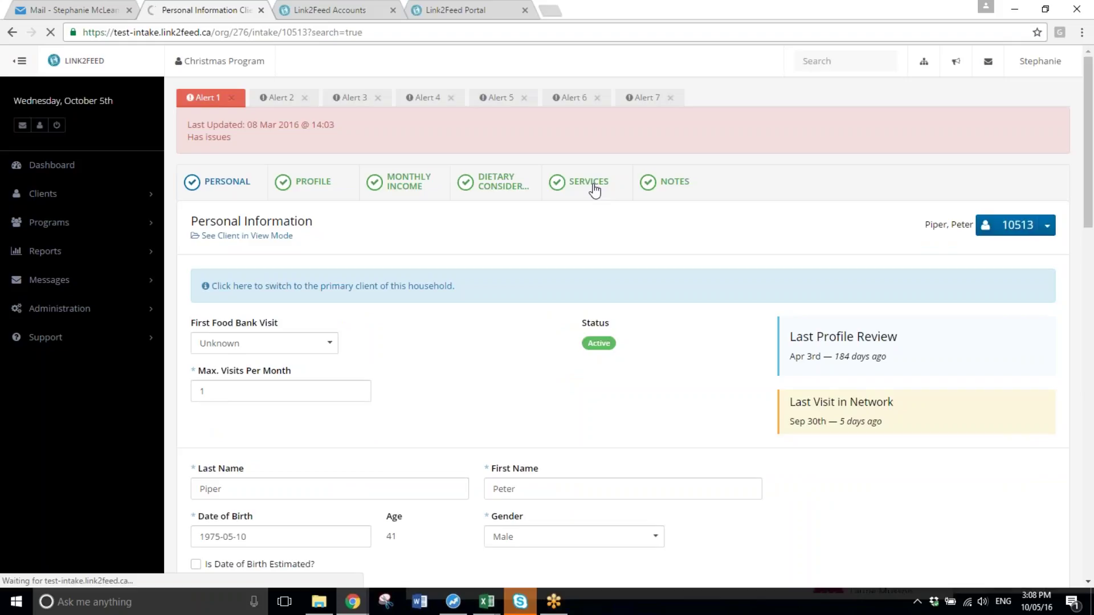
left_click(595, 190)
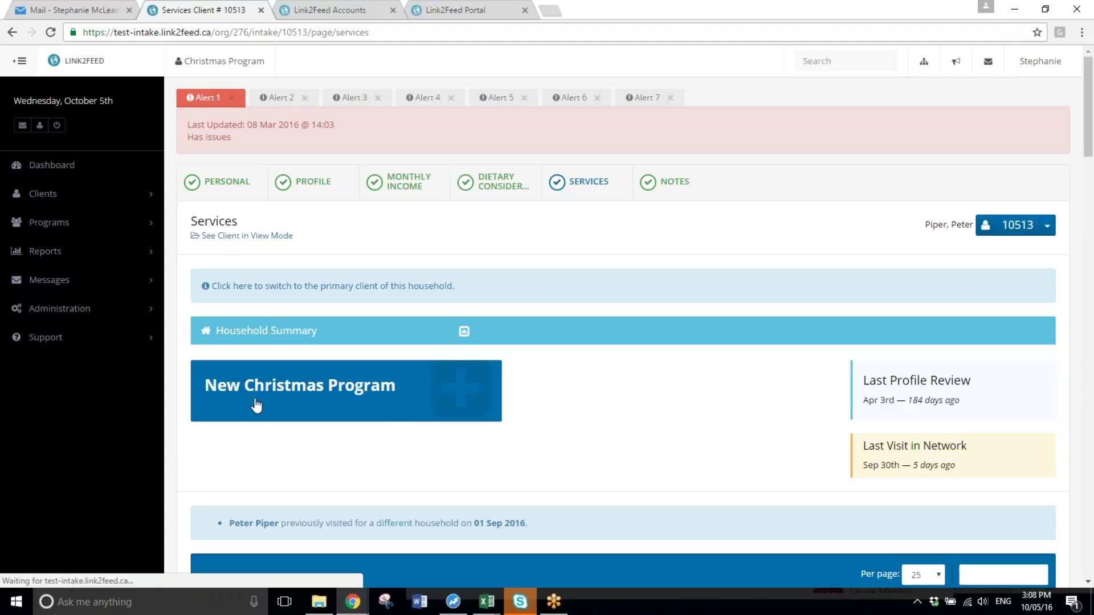
scroll(433, 399, "down", 2)
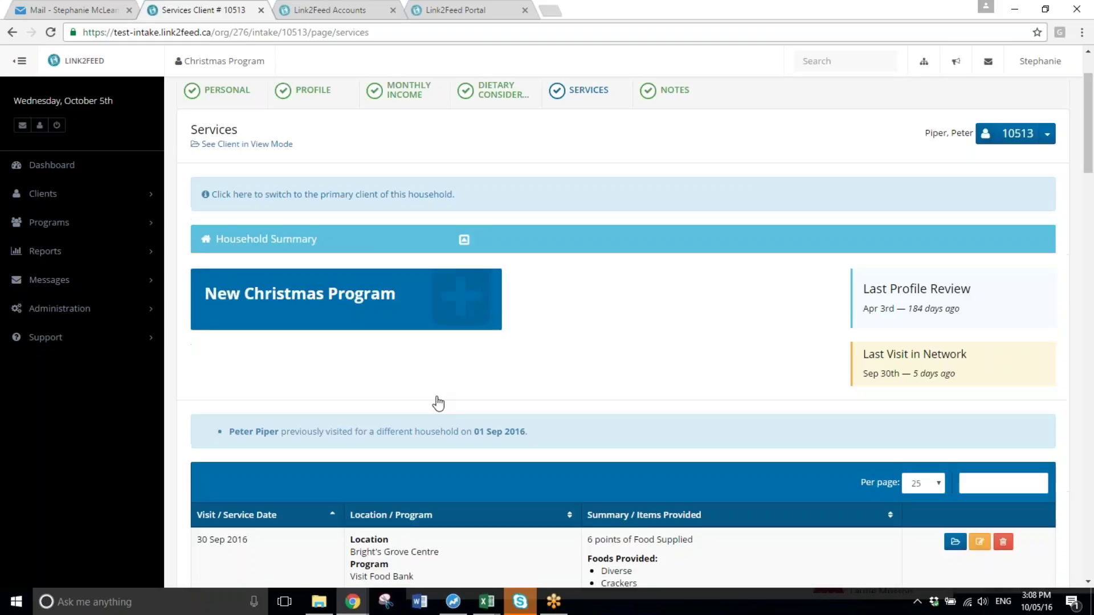
scroll(623, 330, "down", 3)
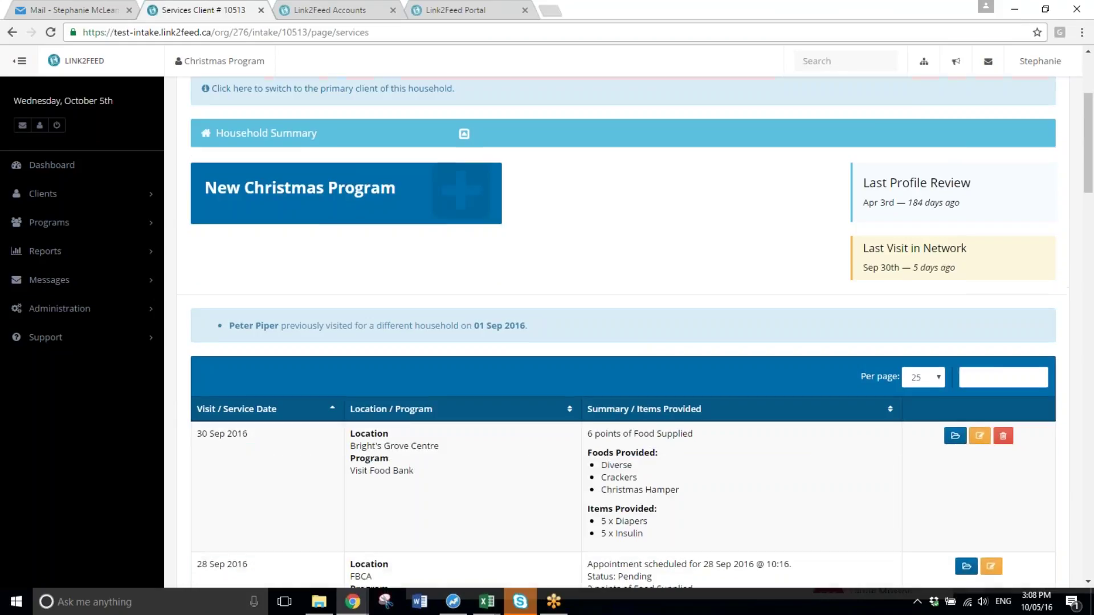
scroll(623, 331, "up", 5)
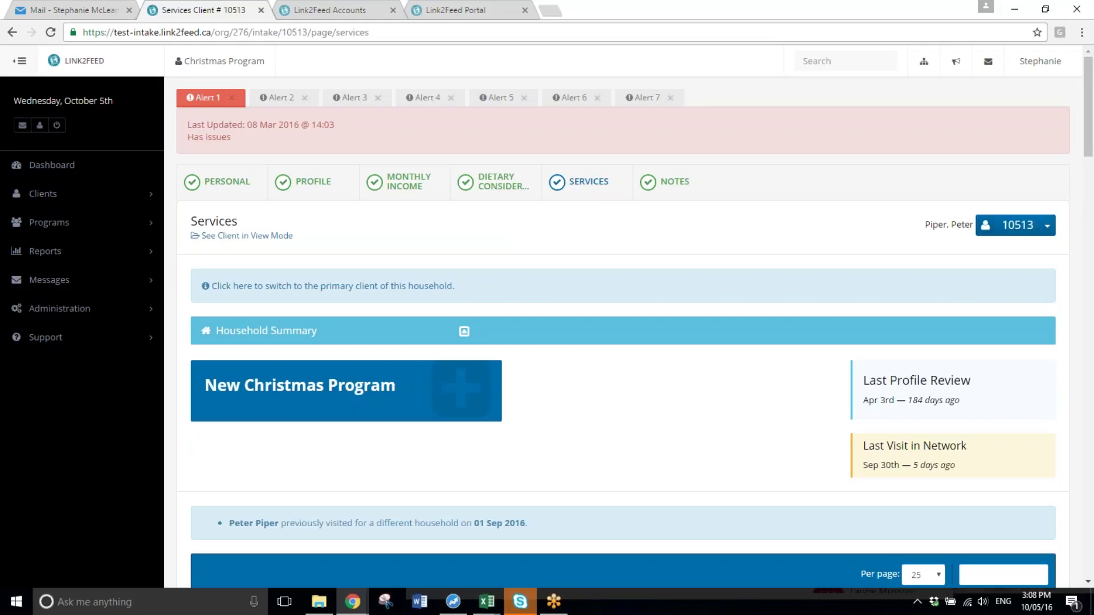
left_click(317, 400)
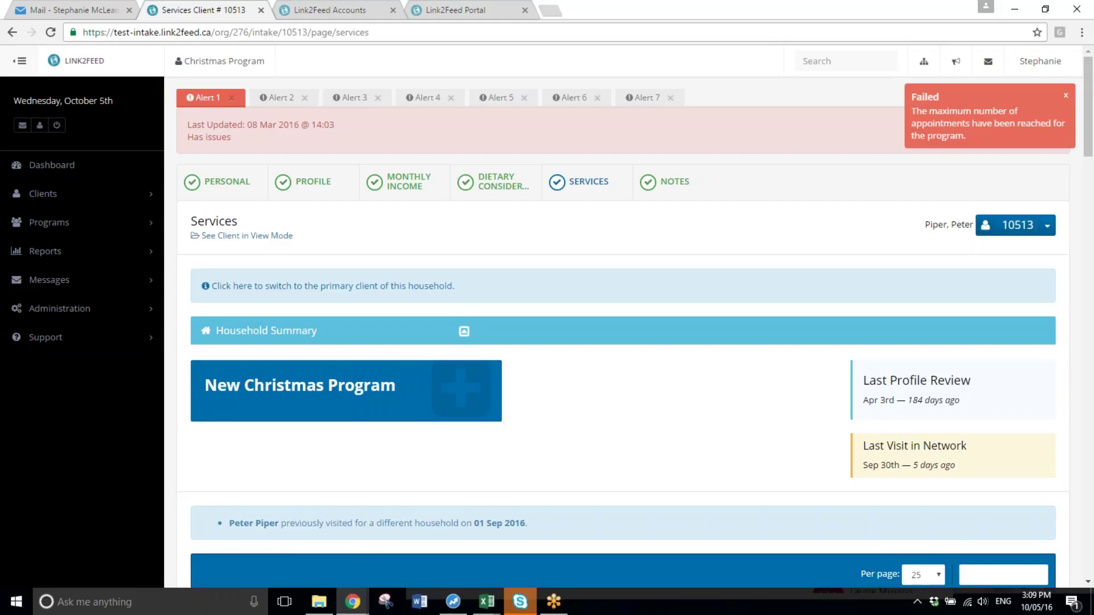
Return to the dashboard, open the client record last accessed on 07 Sep 2016, and try to save its personal information
left_click(59, 169)
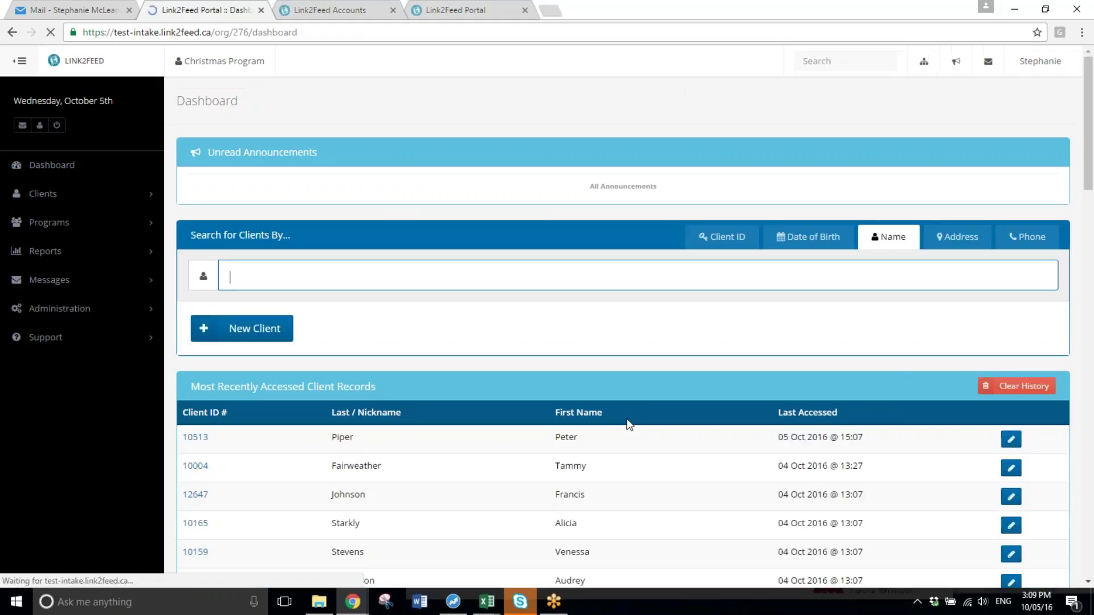
scroll(632, 422, "down", 4)
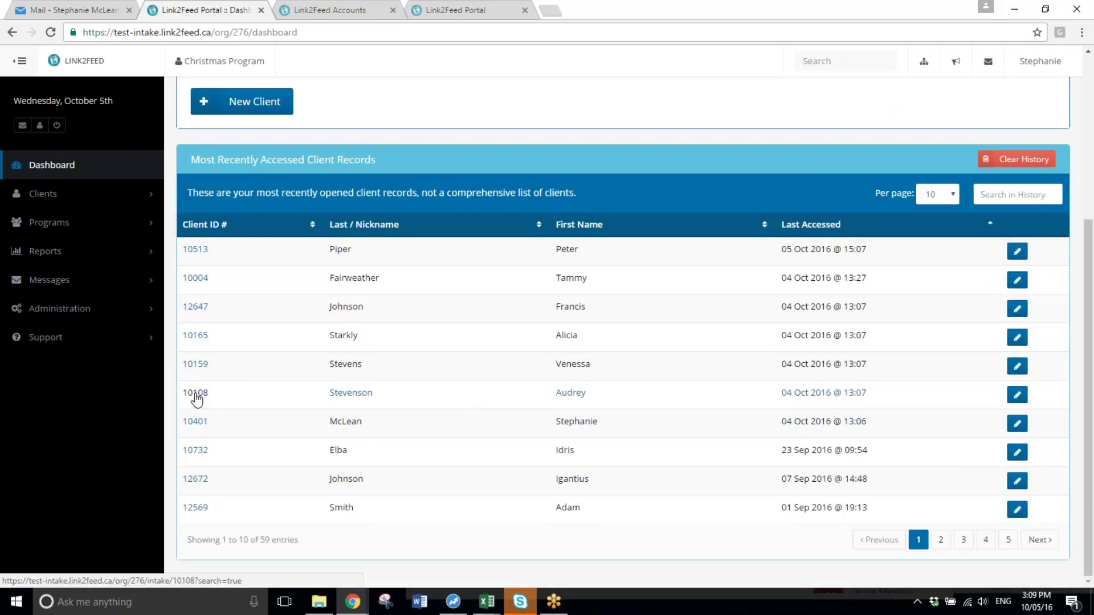
left_click(196, 480)
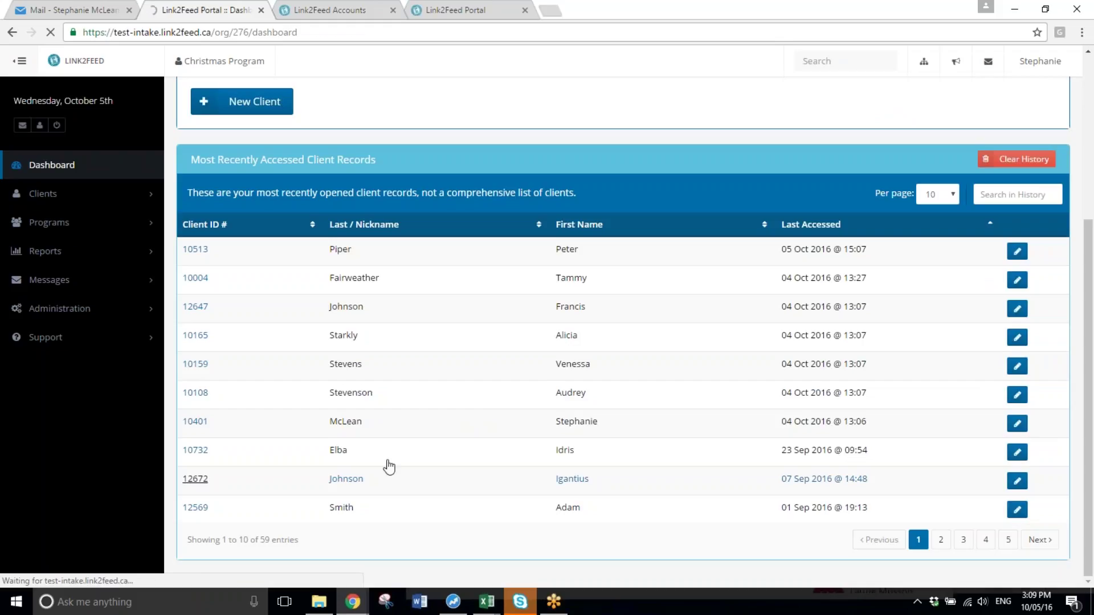
scroll(835, 438, "down", 7)
scroll(835, 439, "down", 10)
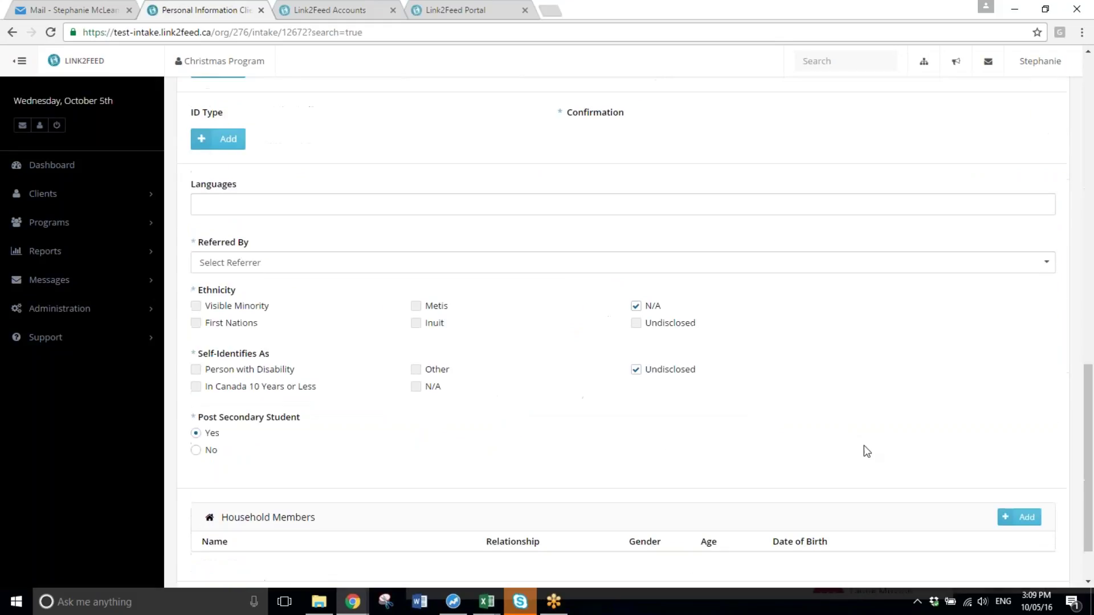
left_click(1012, 547)
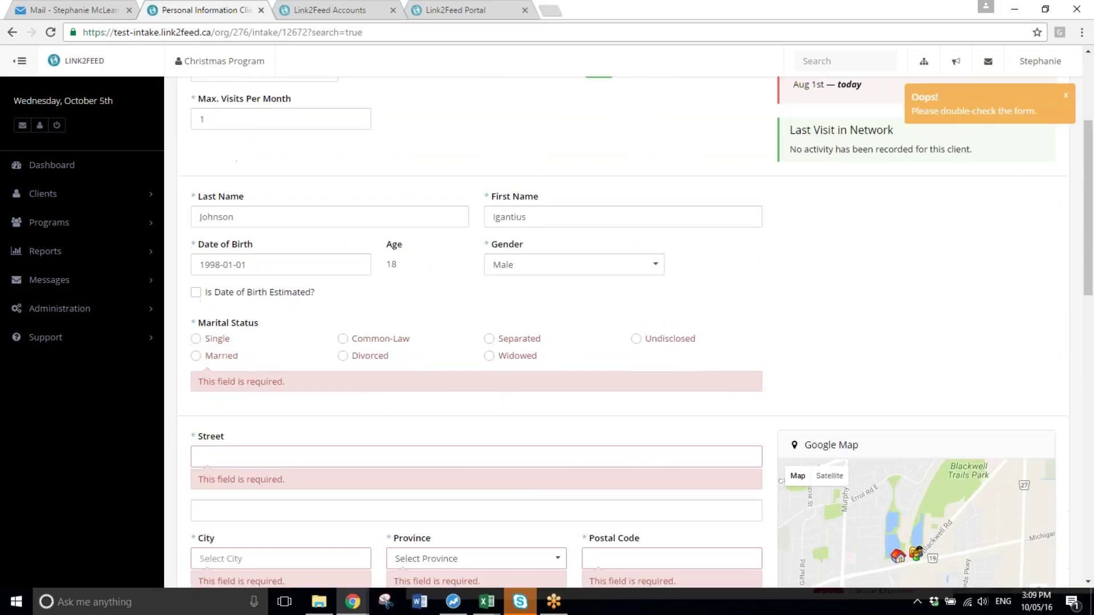
Set the client's marital status to Undisclosed, the housing type to Youth Home, and mark the address as No Fixed Address / Undisclosed
left_click(679, 347)
scroll(370, 416, "down", 3)
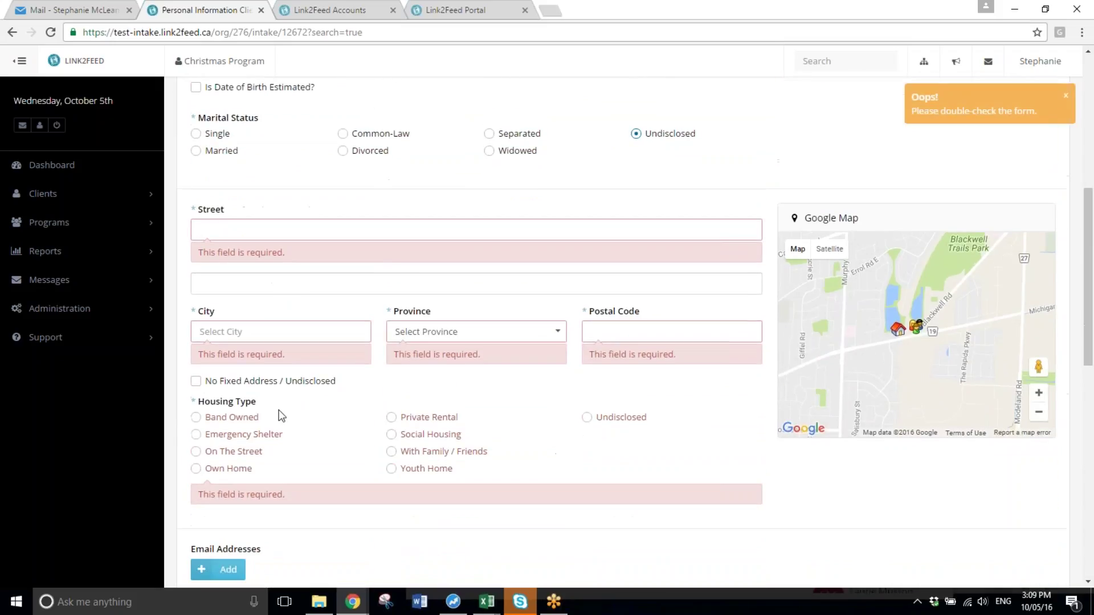
left_click(425, 469)
left_click(197, 381)
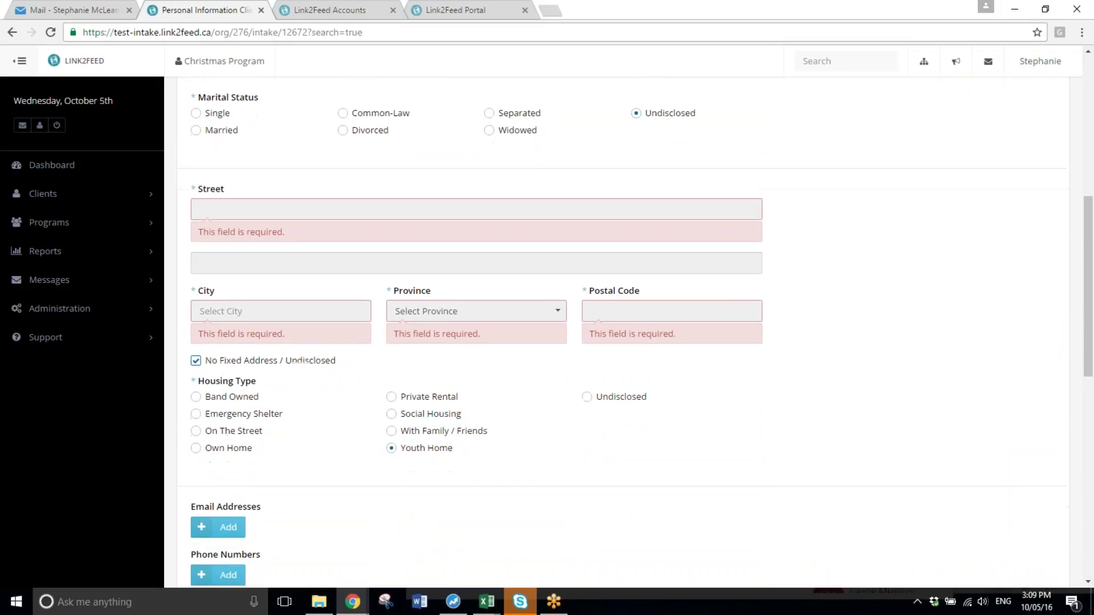
Set Referred By to Alberta Agency and the profile's education level to Undisclosed, saving each page
scroll(948, 537, "down", 10)
left_click(280, 245)
left_click(233, 311)
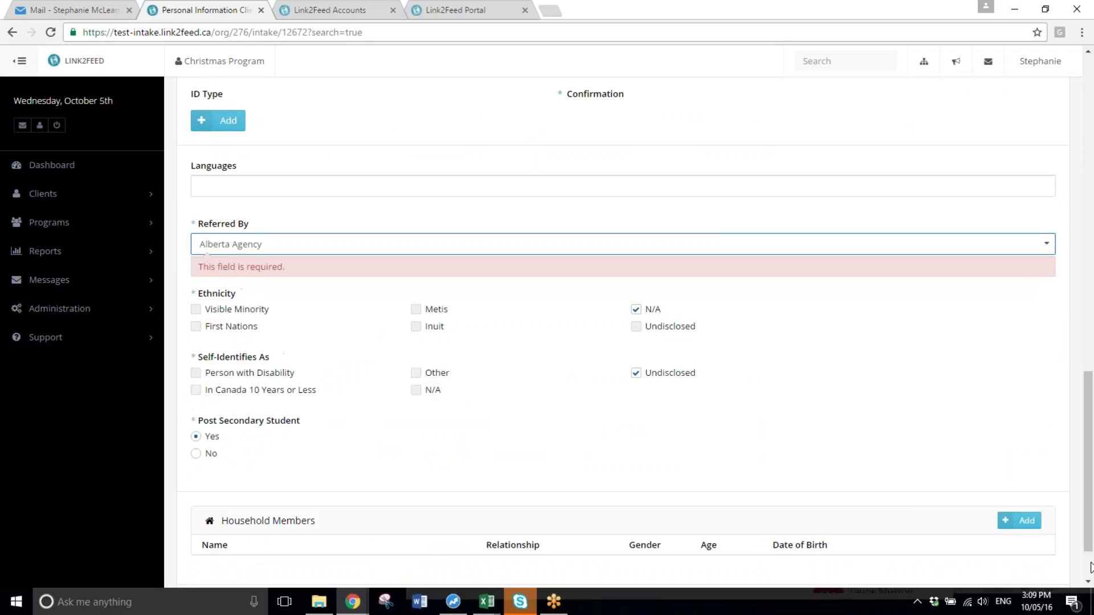
scroll(1020, 541, "down", 2)
left_click(1020, 546)
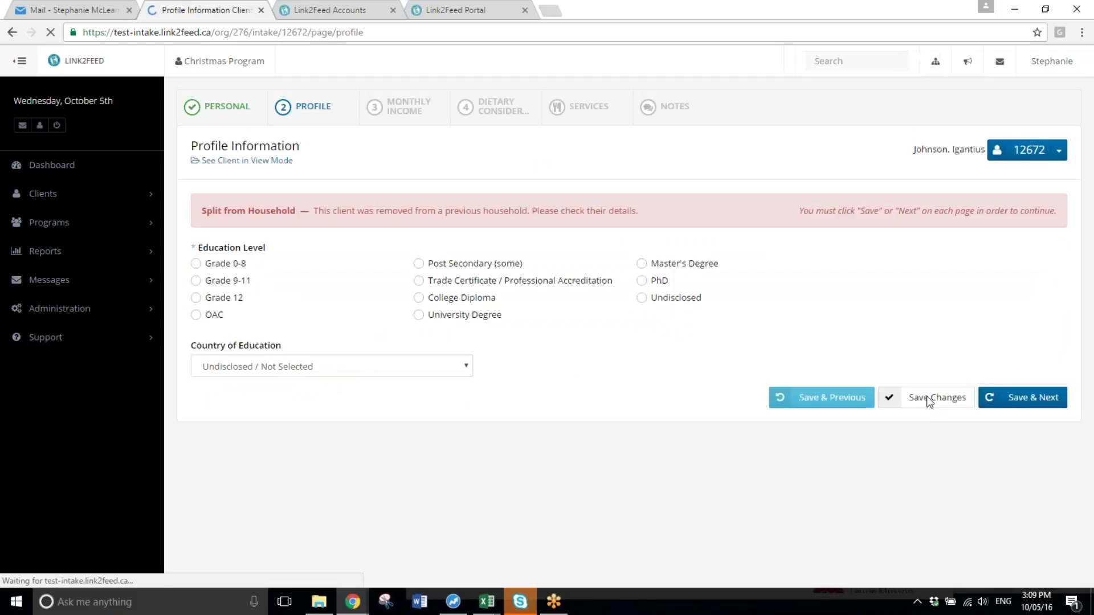
left_click(693, 298)
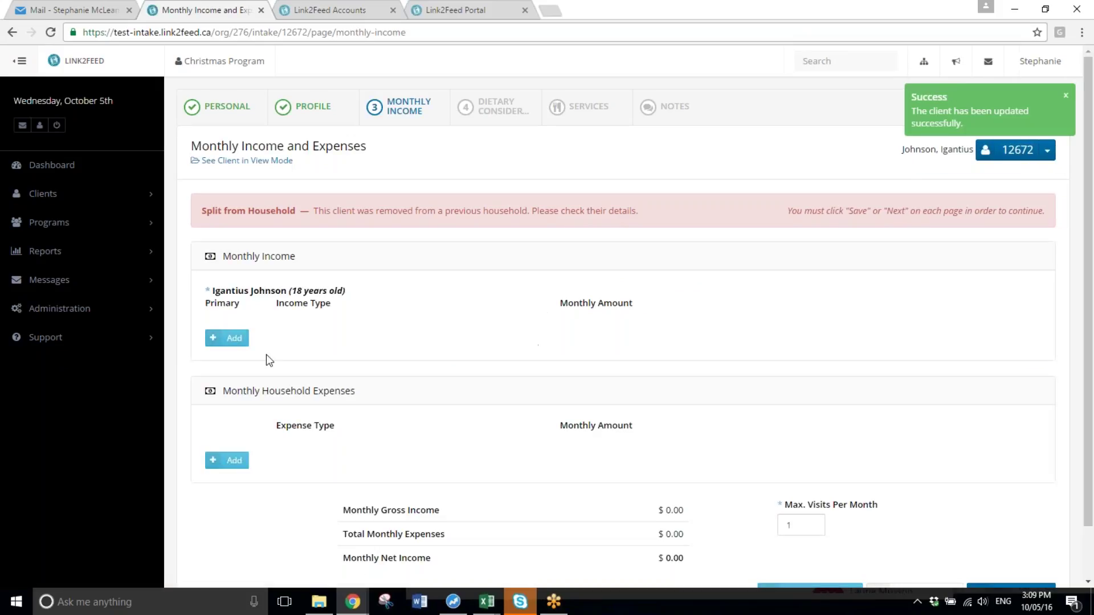
Add a primary monthly income entry for the client, save it, and continue past the dietary considerations without selecting any
left_click(226, 338)
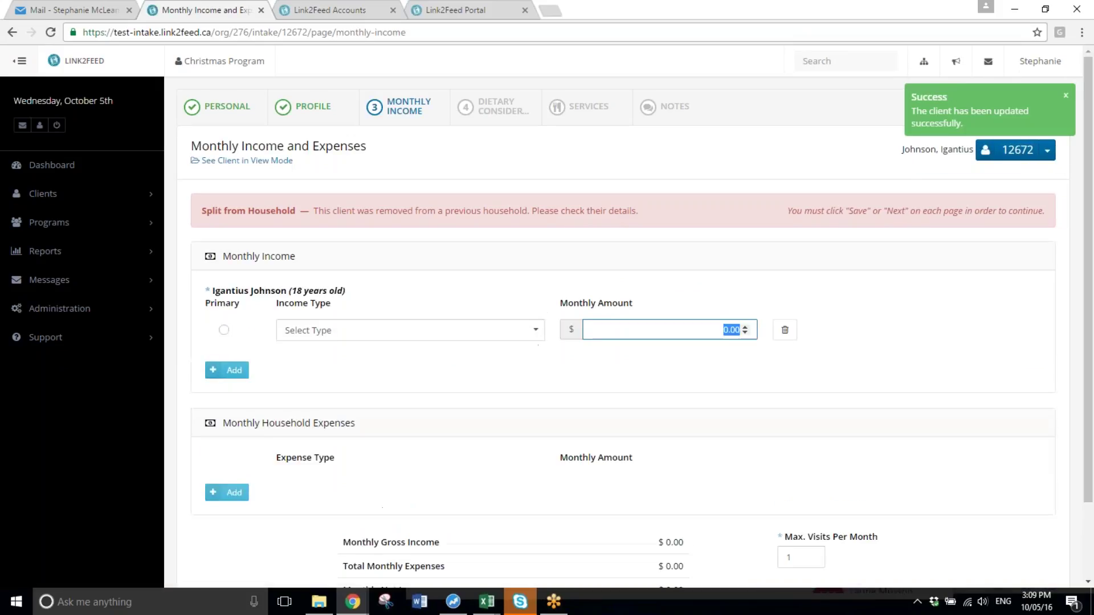
left_click(305, 330)
left_click(310, 397)
left_click(224, 330)
scroll(1011, 434, "down", 3)
left_click(997, 536)
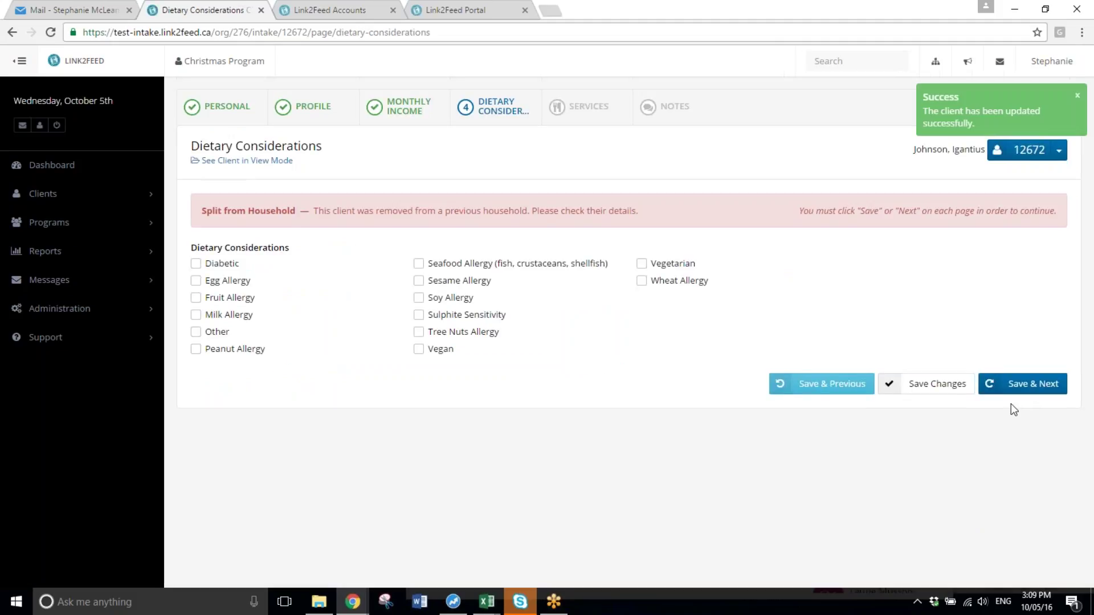
left_click(1024, 385)
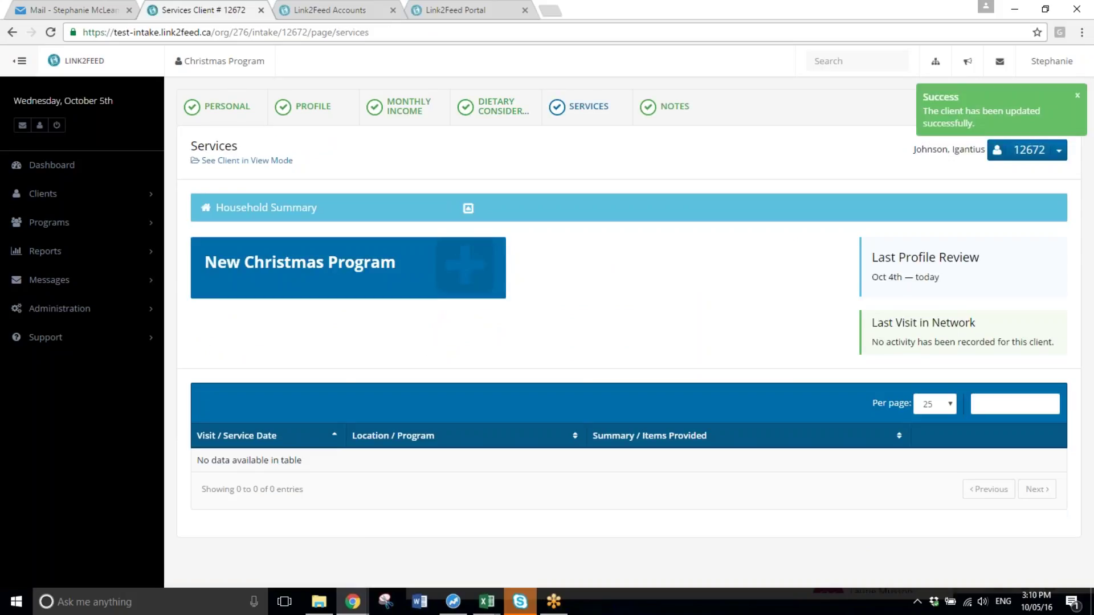
Start a new Christmas Program appointment for the client with the pick up date 2016-12-29
left_click(348, 268)
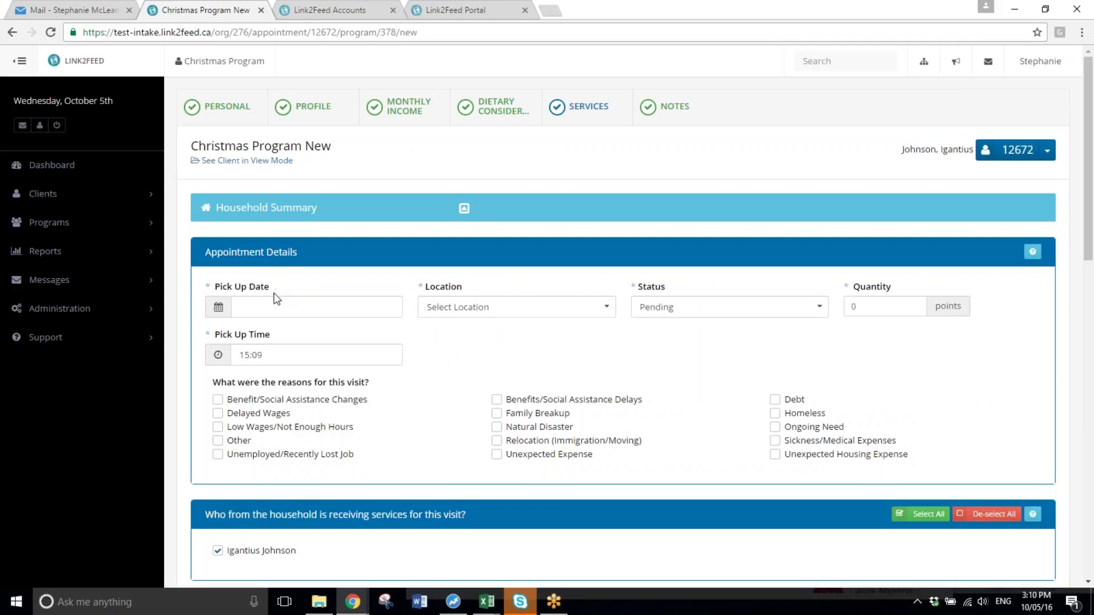
left_click(239, 307)
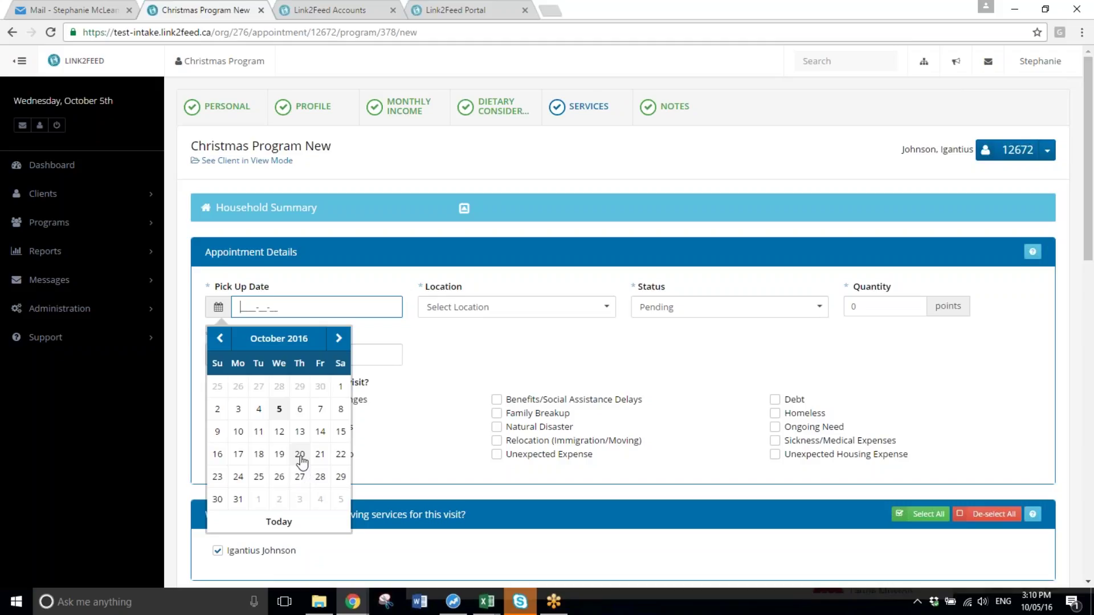
left_click(338, 338)
left_click(339, 338)
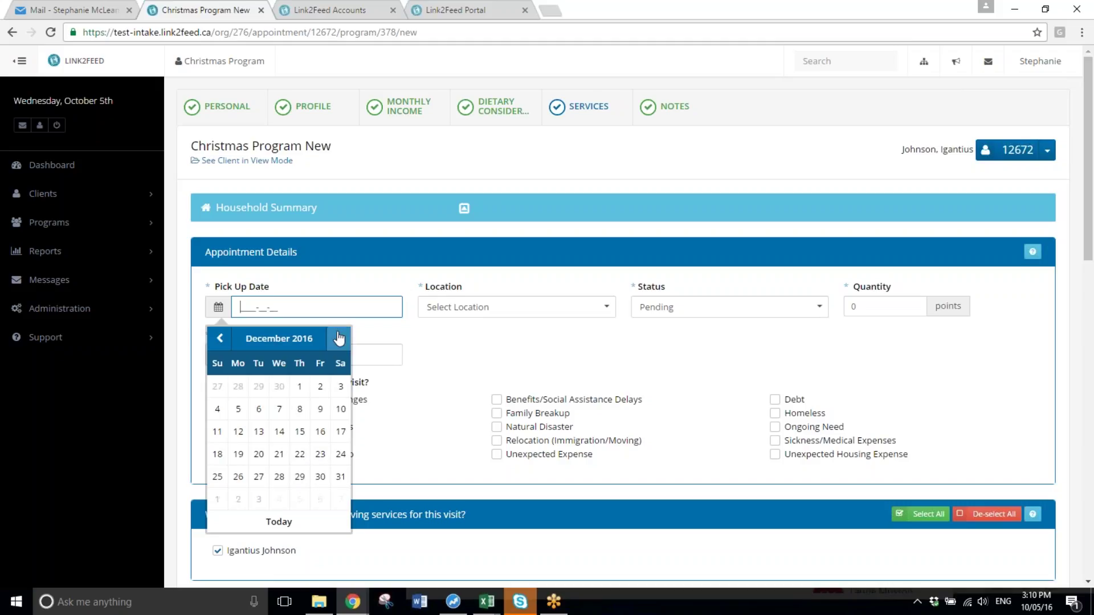
left_click(300, 476)
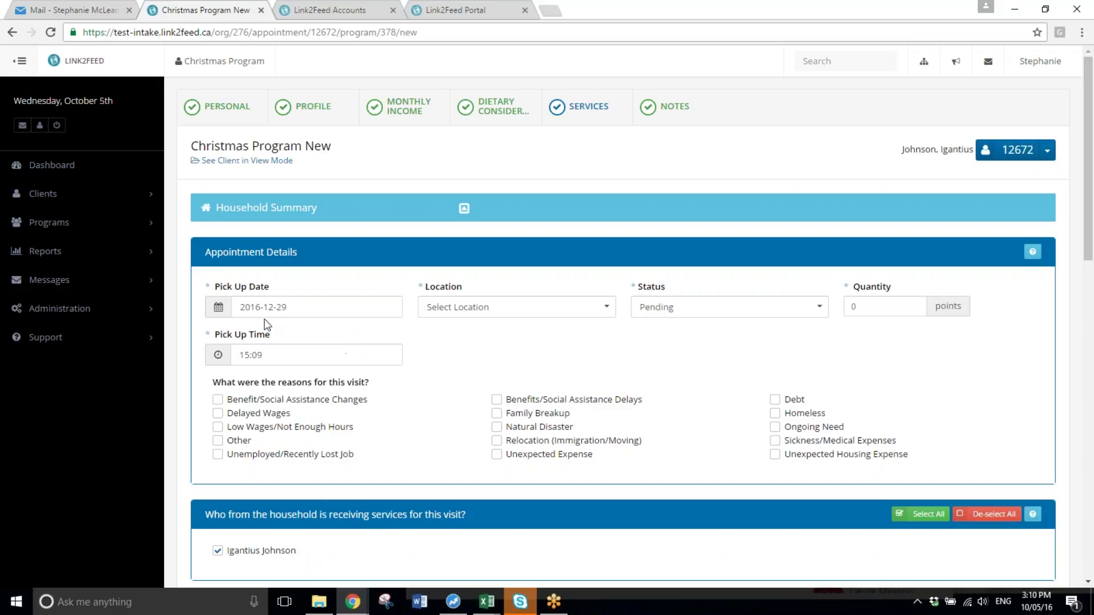
Set the appointment's location to Christmas Program, review the status options, and keep the status at Pending
left_click(453, 307)
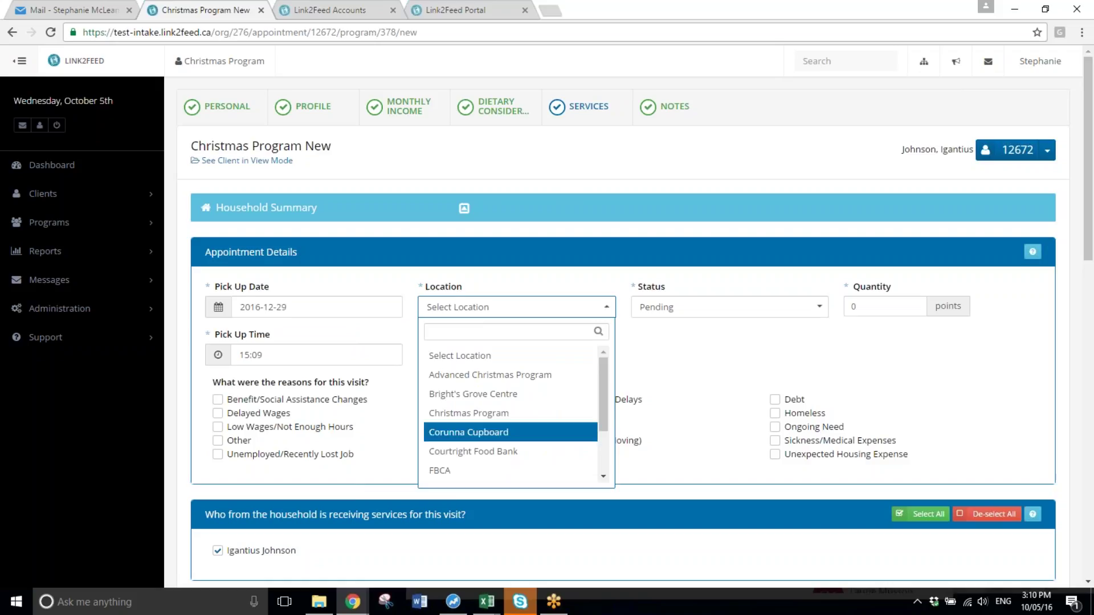
left_click(446, 412)
left_click(661, 308)
left_click(661, 308)
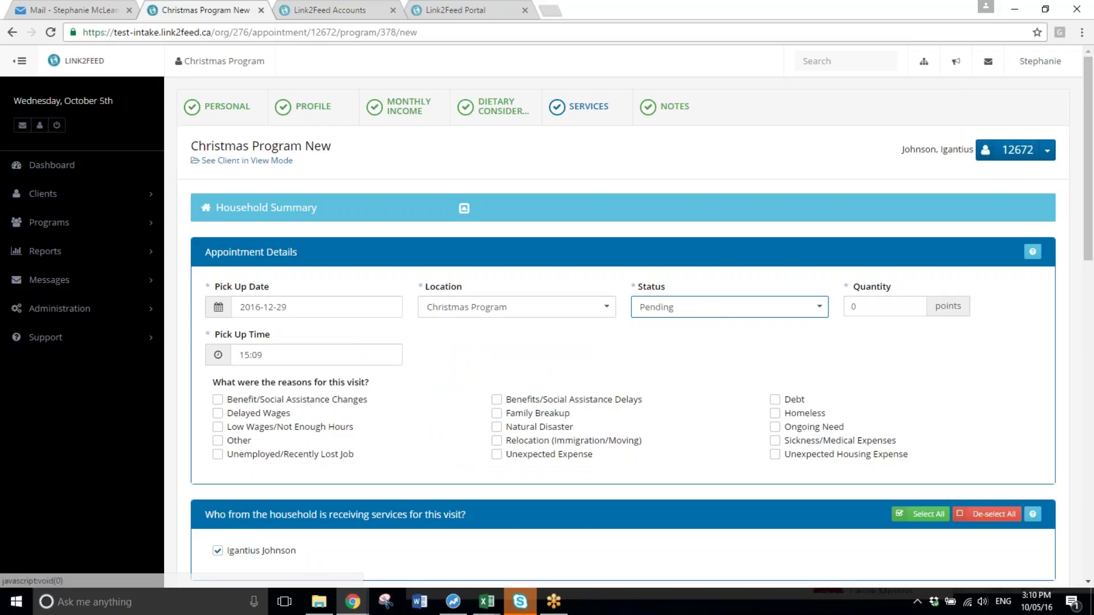
left_click(713, 309)
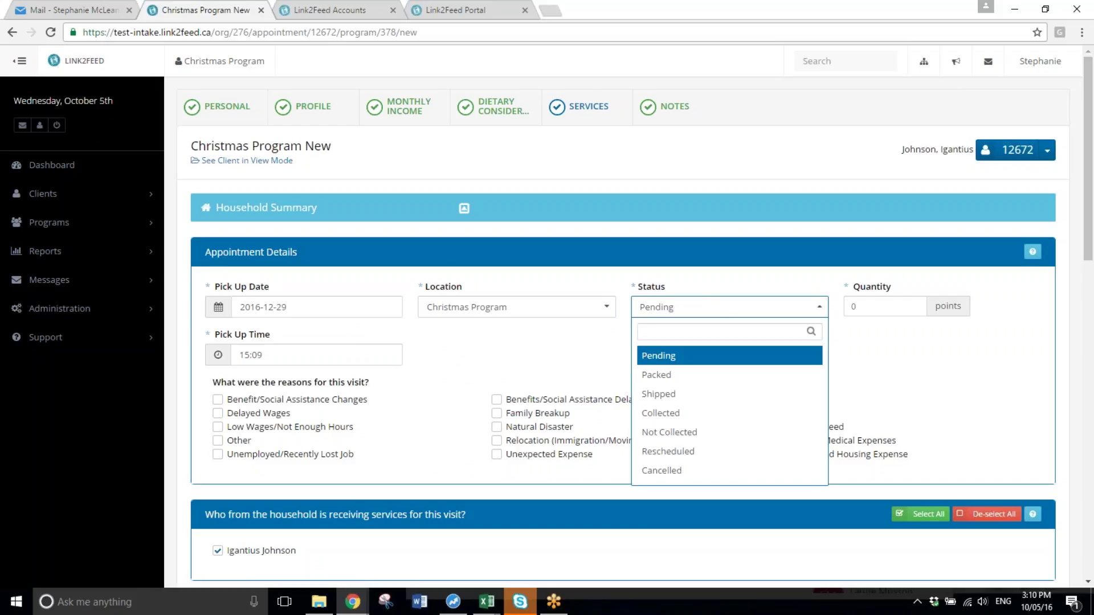
left_click(908, 306)
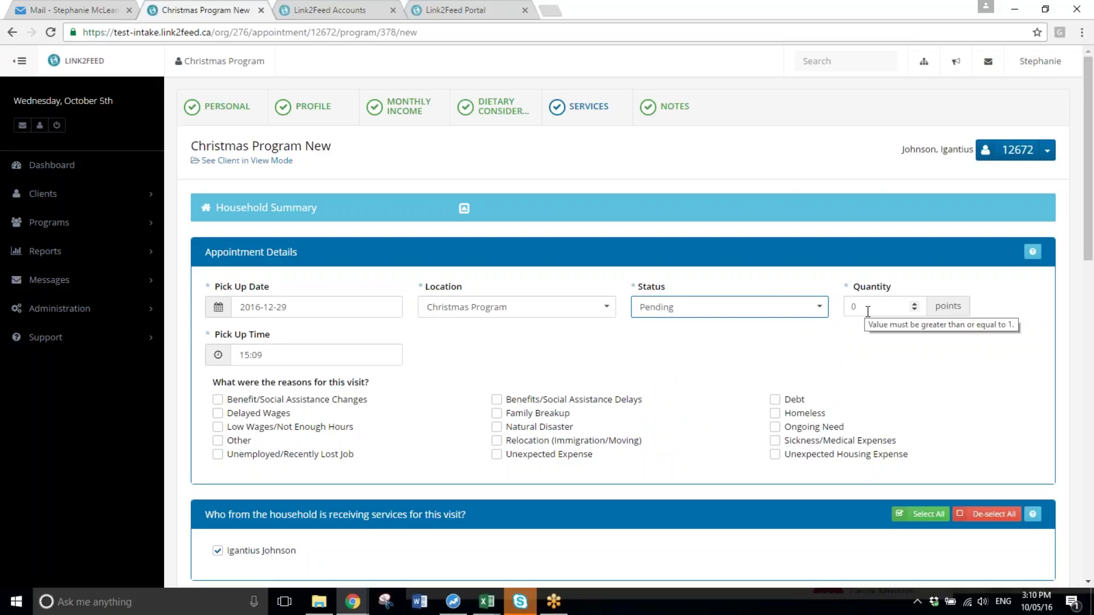
Review the food and item sections of the appointment form and mark Healing Centre under Referrals
scroll(505, 386, "down", 3)
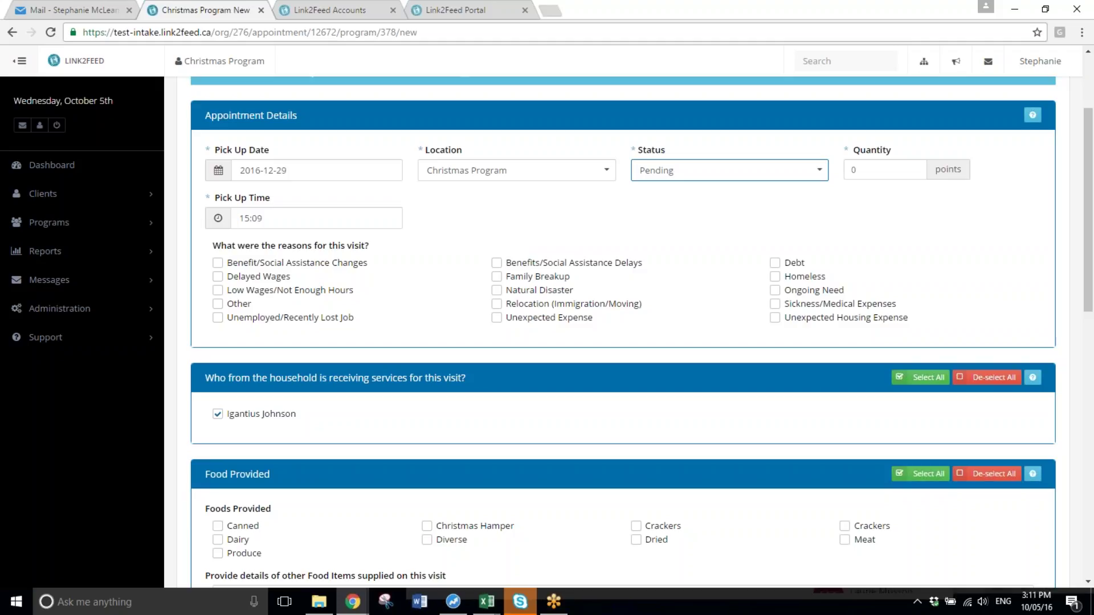
scroll(641, 331, "down", 1)
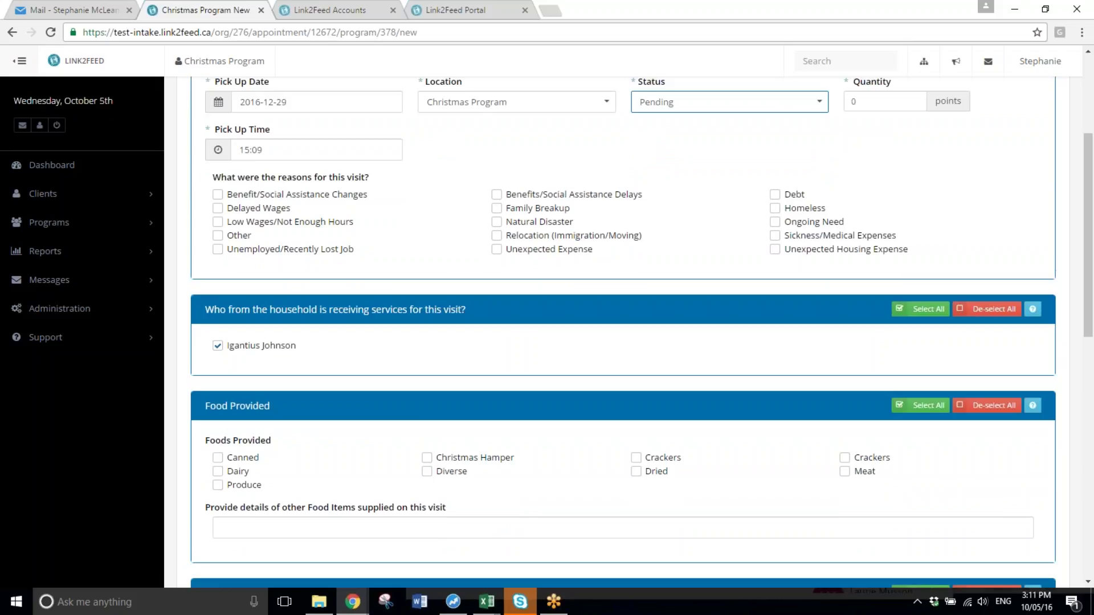
scroll(623, 332, "down", 7)
scroll(623, 333, "up", 4)
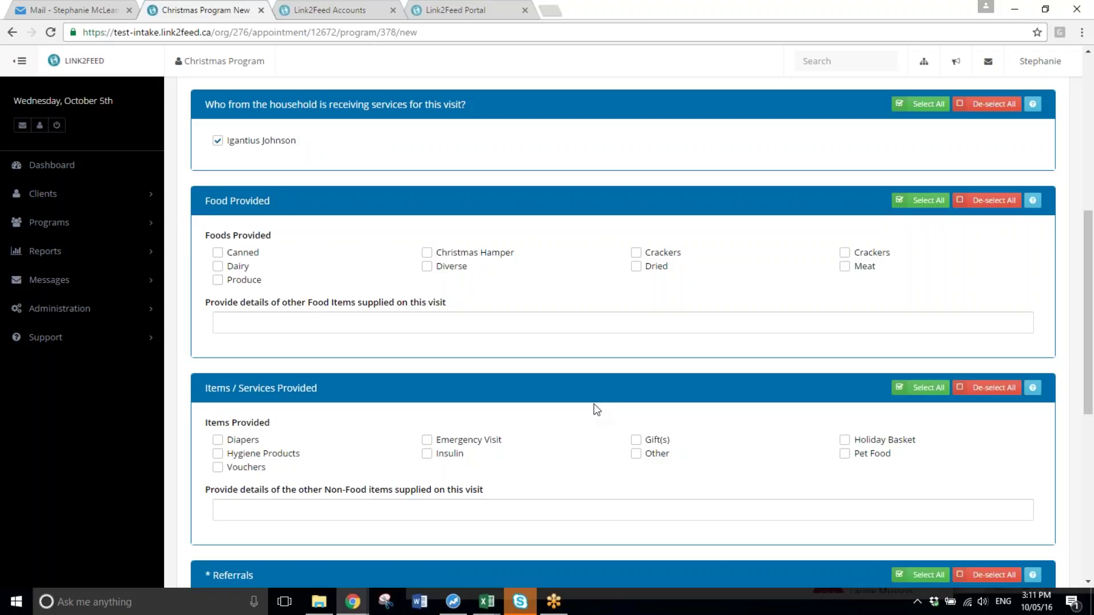
scroll(593, 404, "down", 4)
left_click(861, 408)
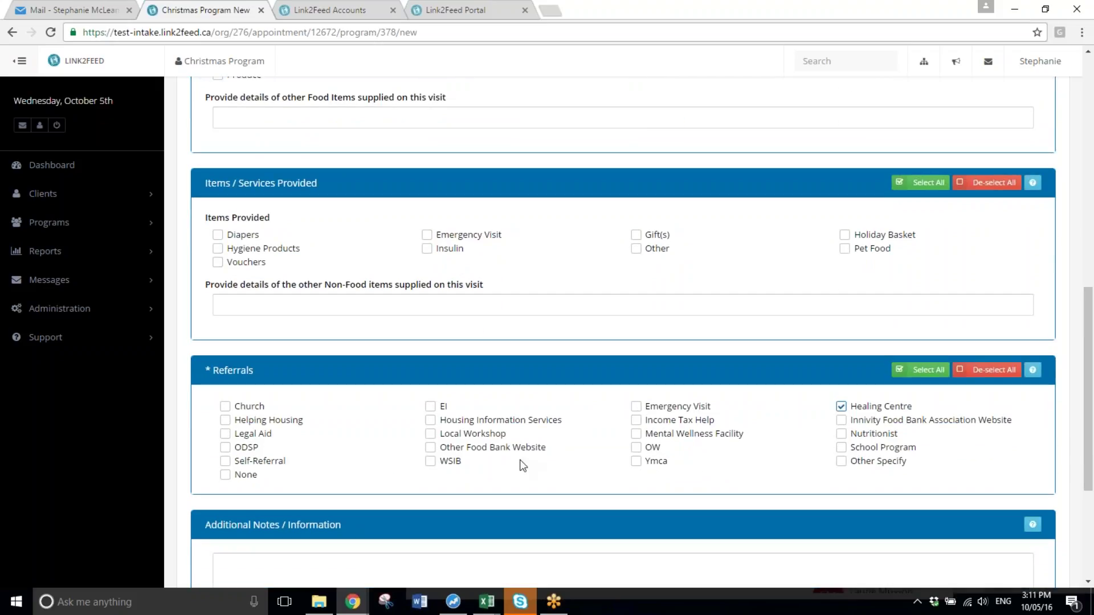
scroll(520, 465, "down", 3)
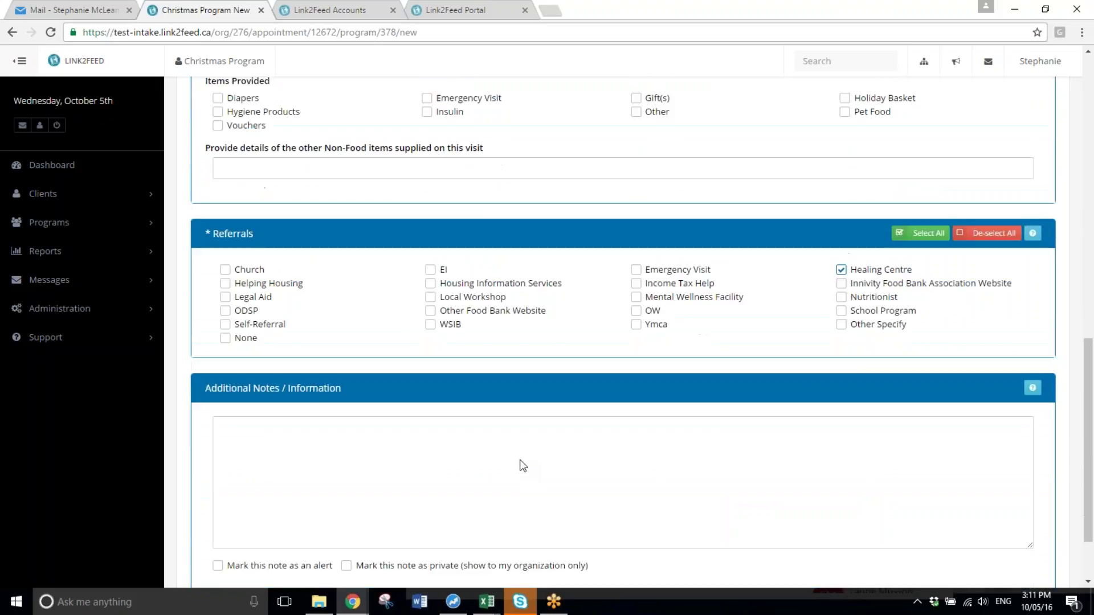
Set the appointment's quantity to 2 points and save the Christmas Program appointment
scroll(677, 476, "down", 1)
left_click(1030, 529)
scroll(968, 370, "up", 2)
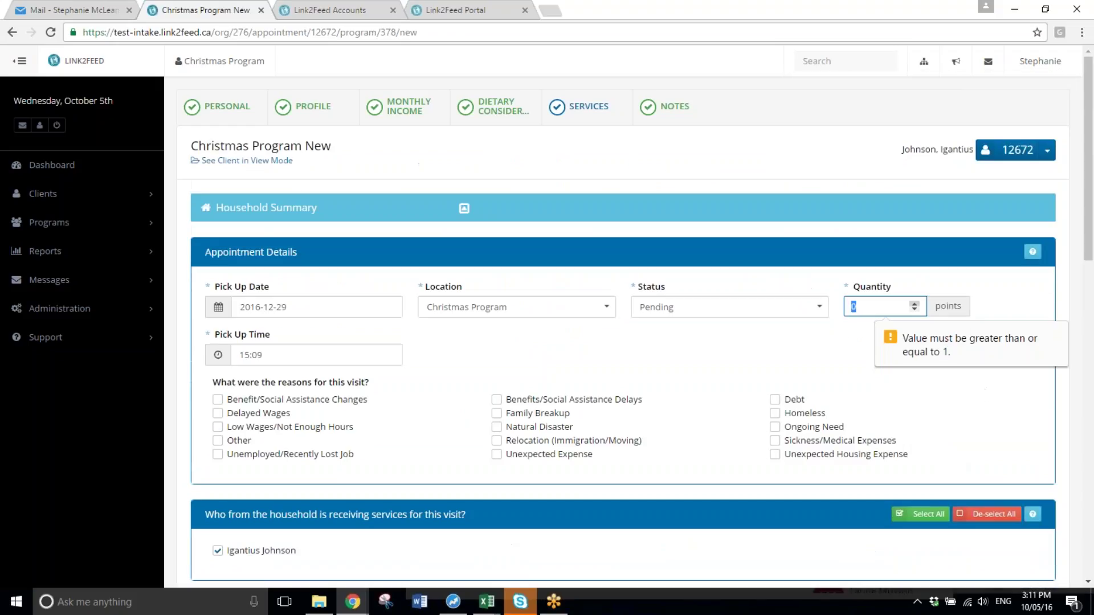
scroll(983, 529, "down", 10)
scroll(1030, 513, "down", 4)
left_click(1030, 535)
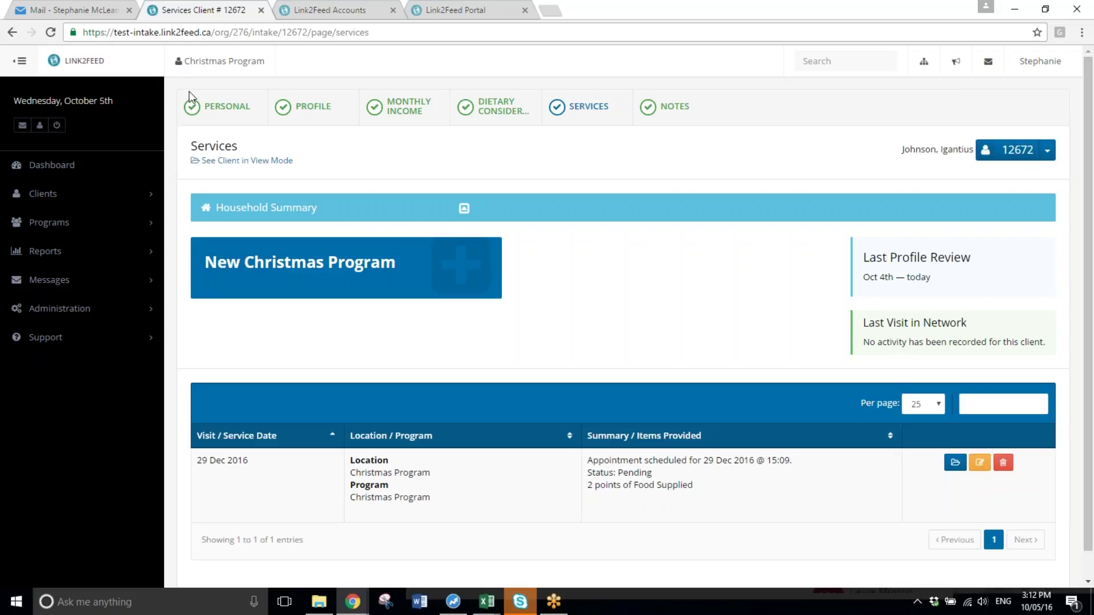
Open the appointment pick up list and set its start date filter to 2016-10-31, leaving the status filter at Any
left_click(80, 197)
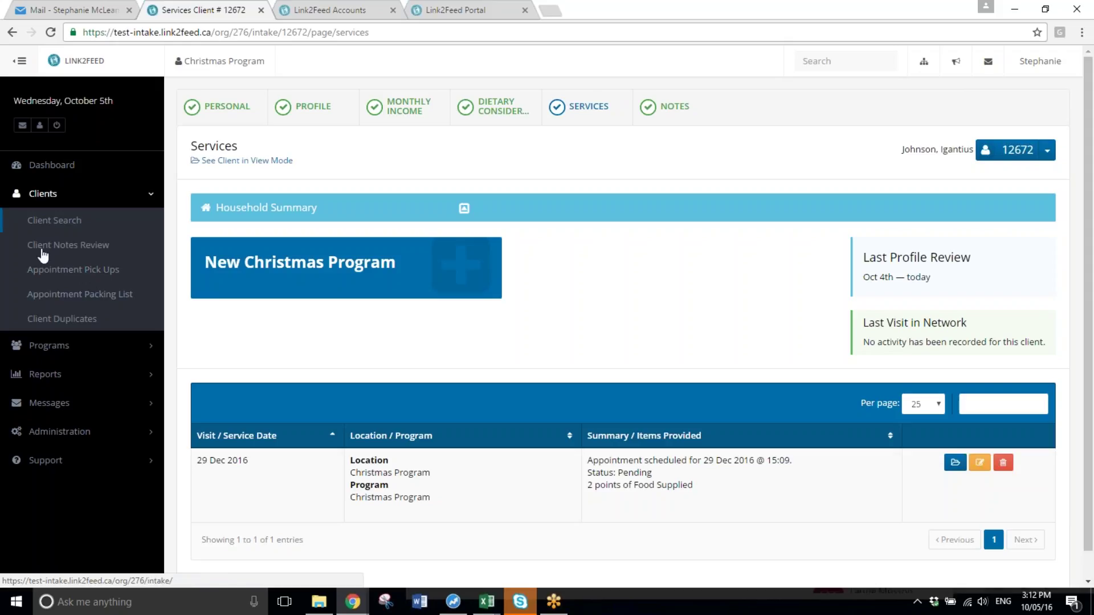
left_click(57, 271)
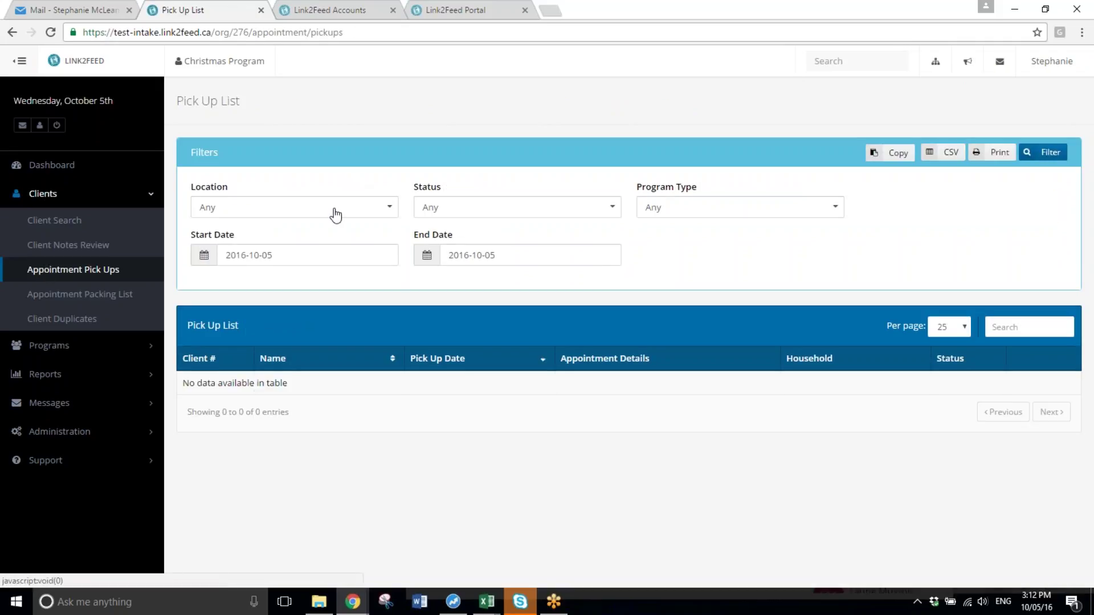
left_click(486, 206)
left_click(462, 214)
left_click(345, 257)
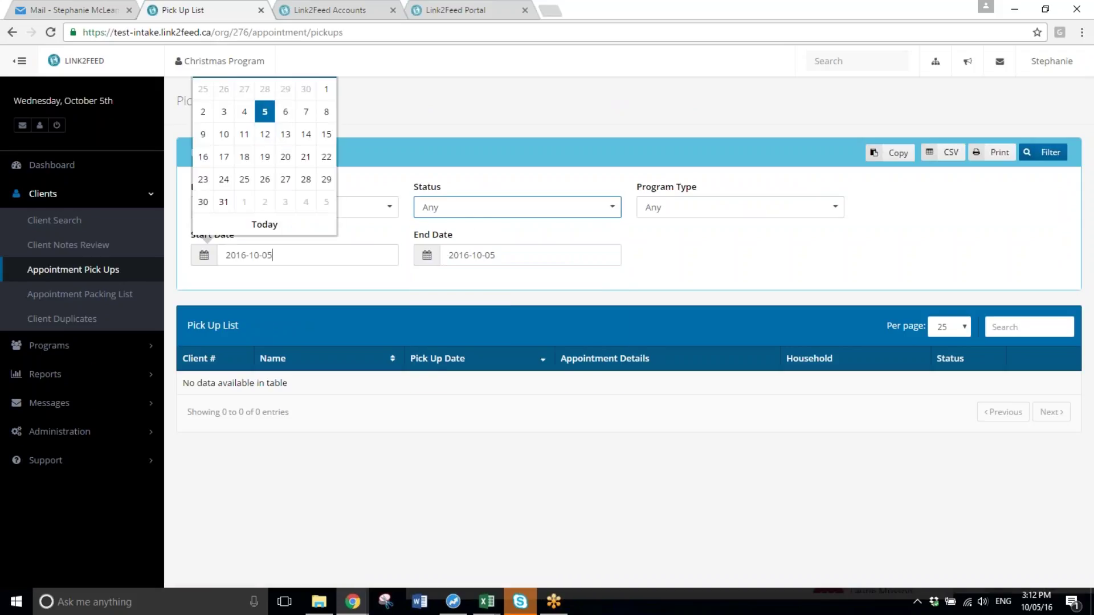
left_click(225, 205)
Set the end date to 2016-12-31 and filter the pick up list by the chosen date range
left_click(499, 254)
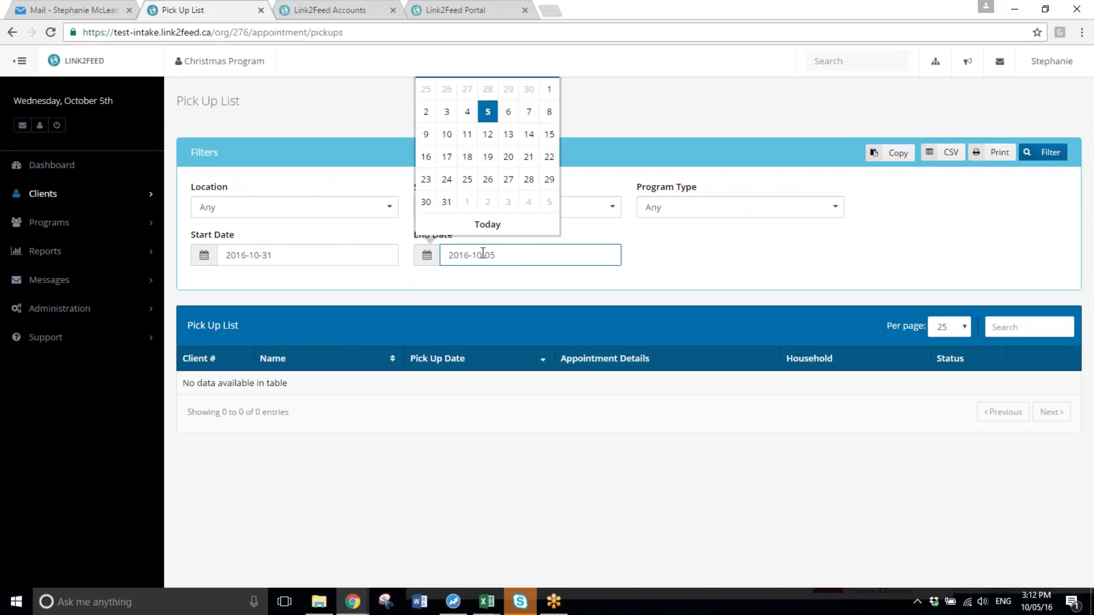
left_click_drag(482, 254, 486, 255)
type("2-31")
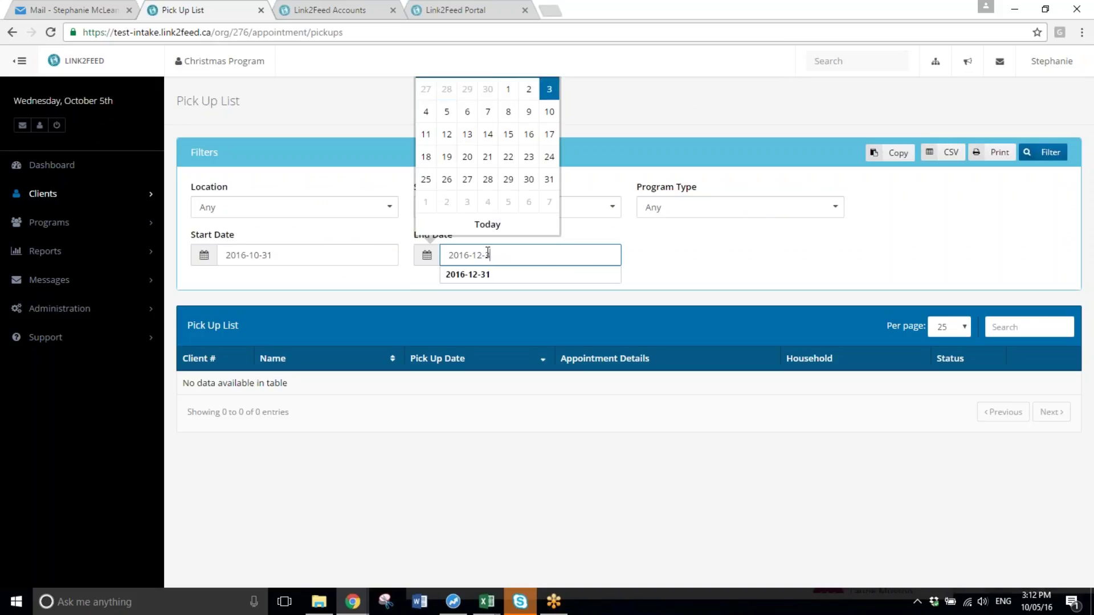
left_click(685, 255)
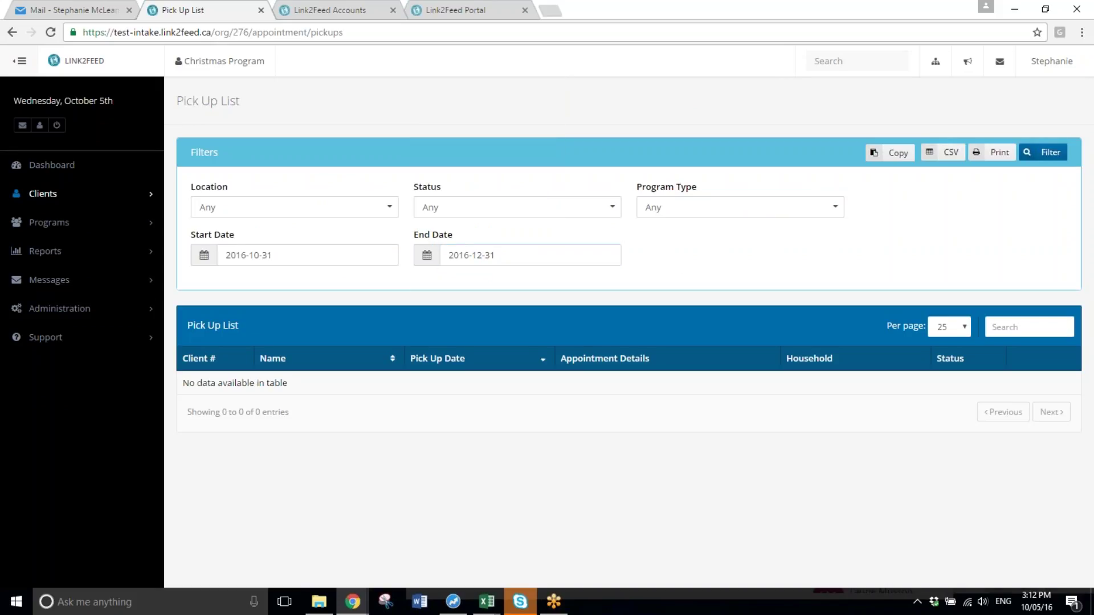
left_click(1032, 153)
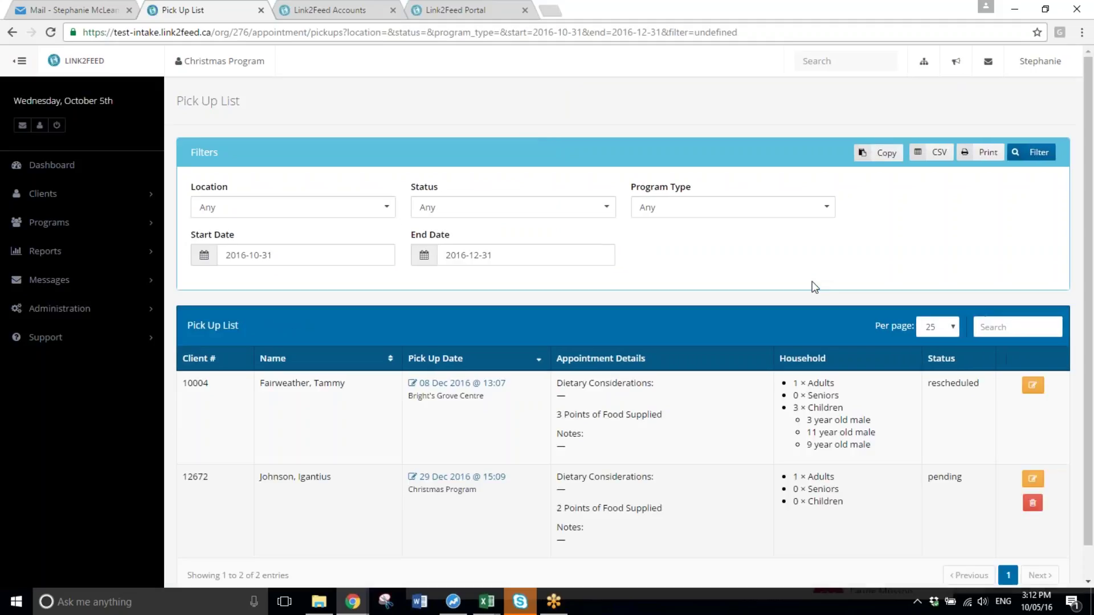
View the printable version of the pick up list, close it, and check the start date filter without changing it
scroll(810, 285, "down", 1)
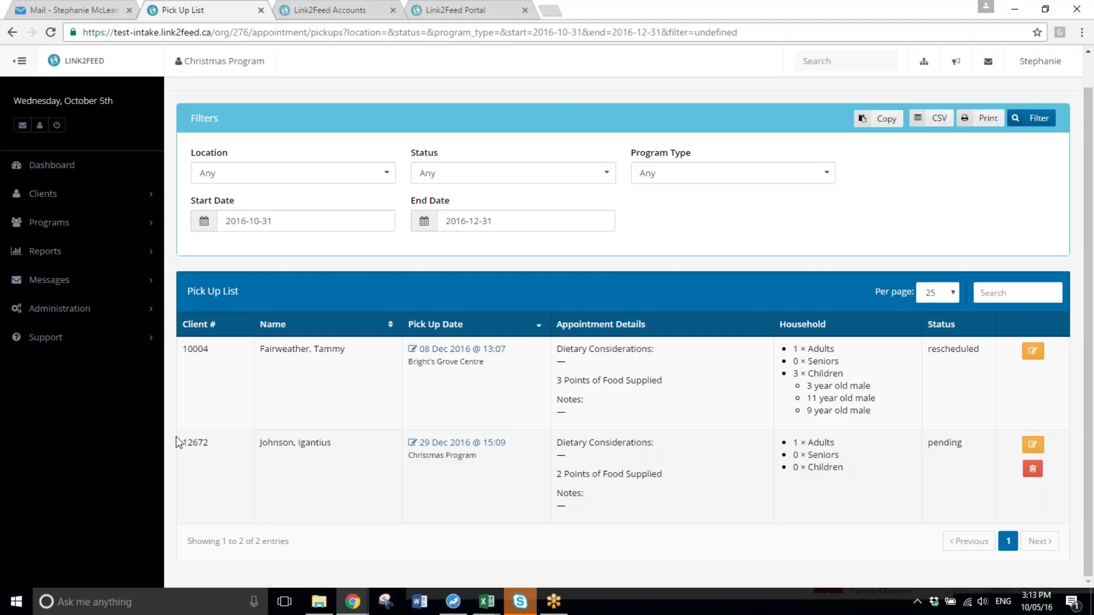
left_click(981, 118)
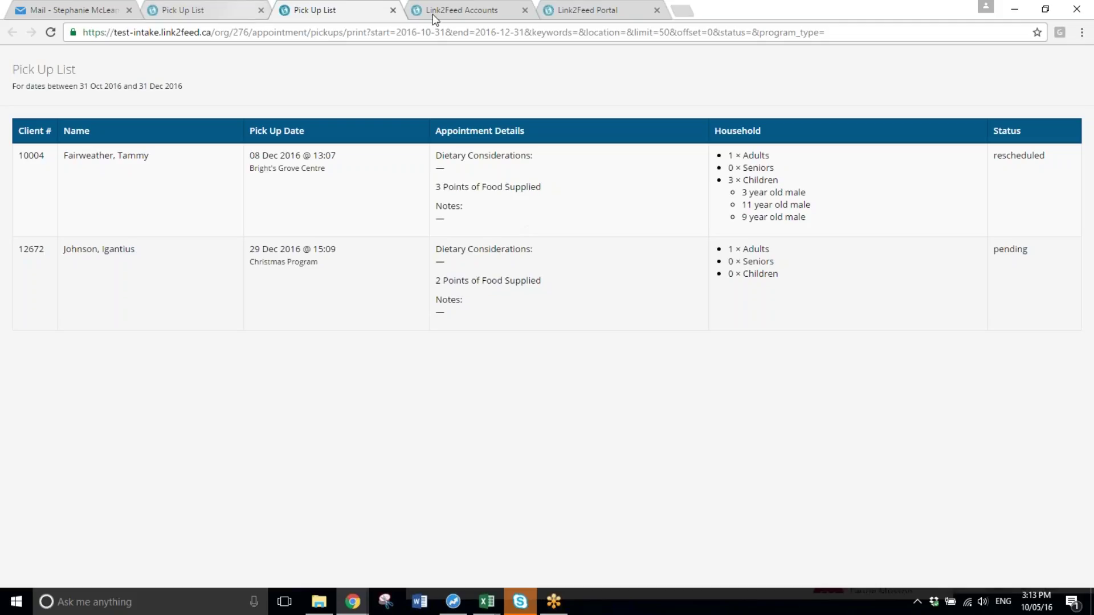
left_click(394, 10)
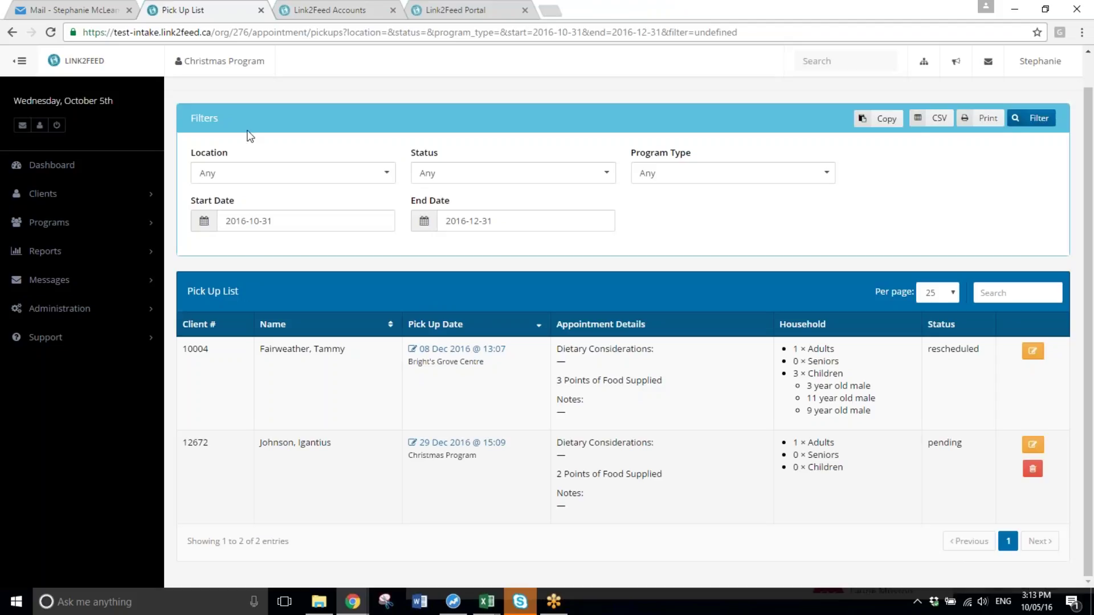
left_click(269, 225)
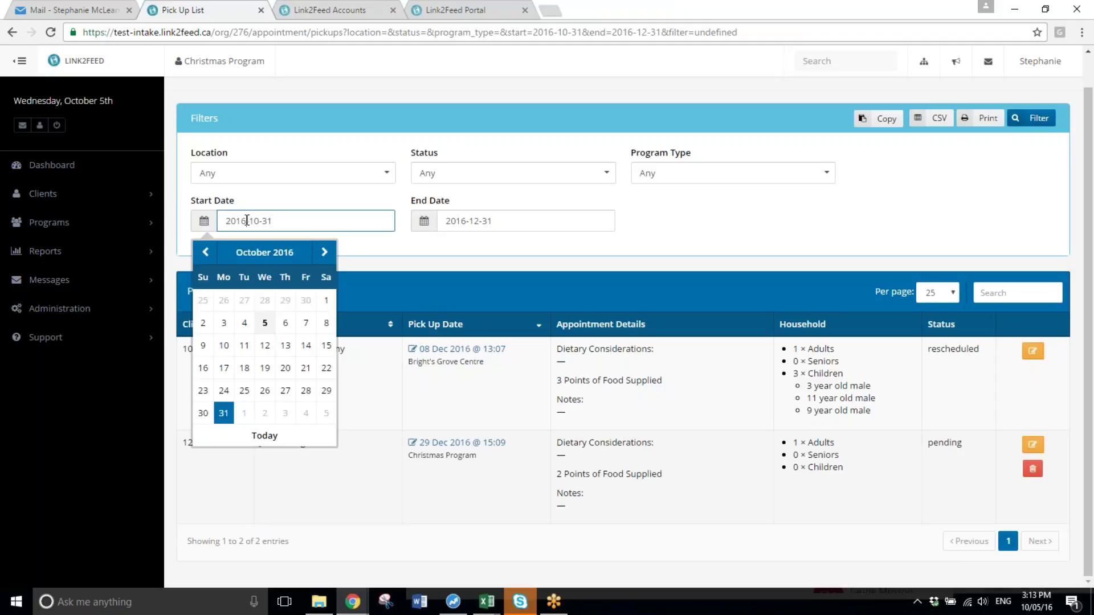
left_click(440, 263)
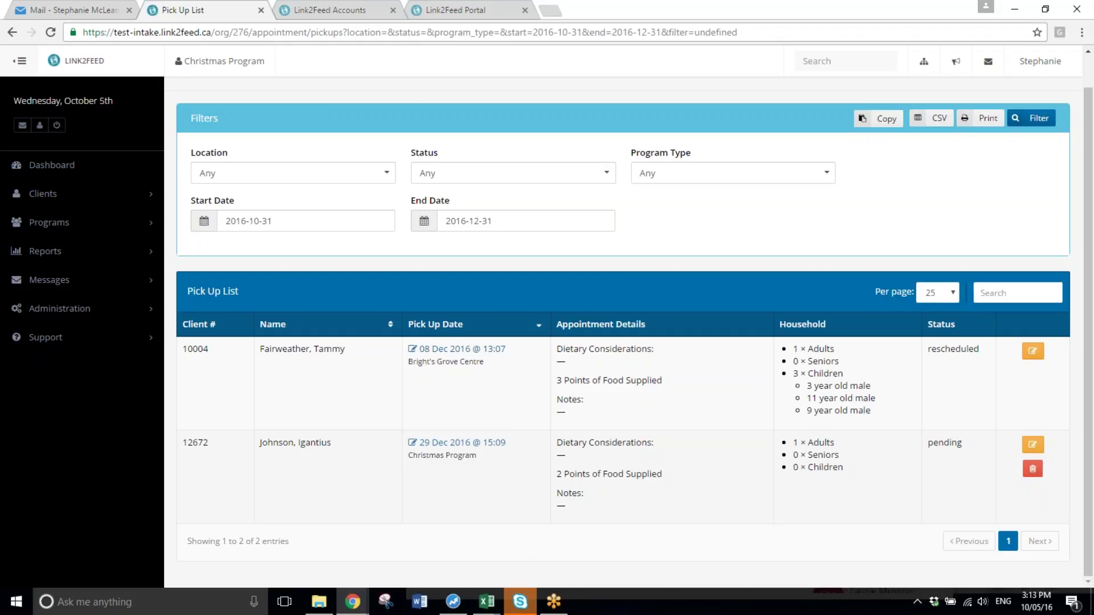
Edit the rescheduled 08 Dec 2016 appointment, set its status to Collected, and review the other status options without changing it
left_click(1032, 351)
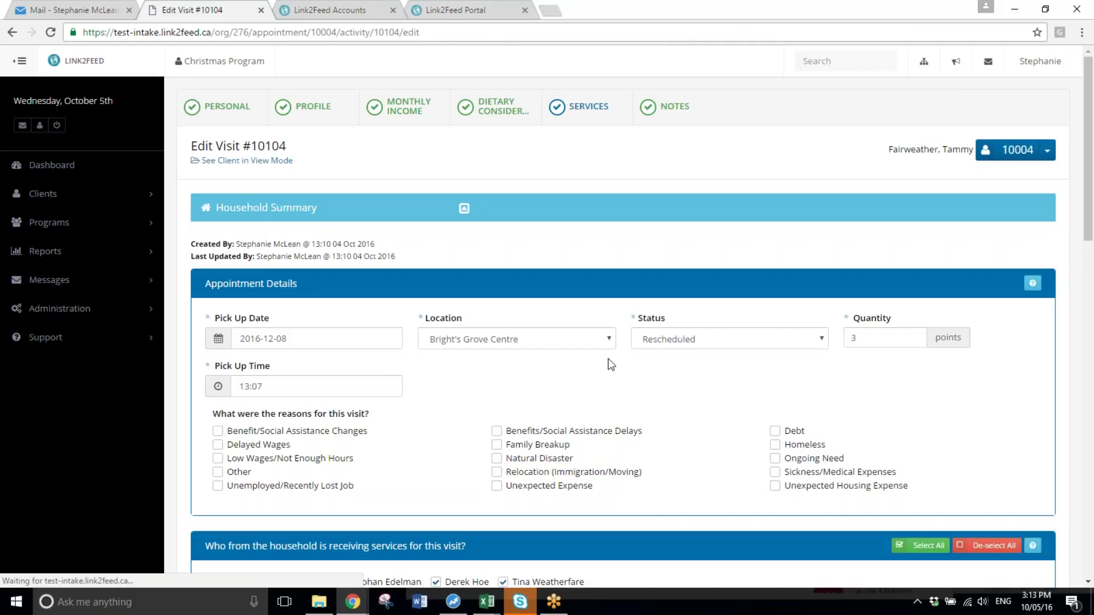
left_click(664, 336)
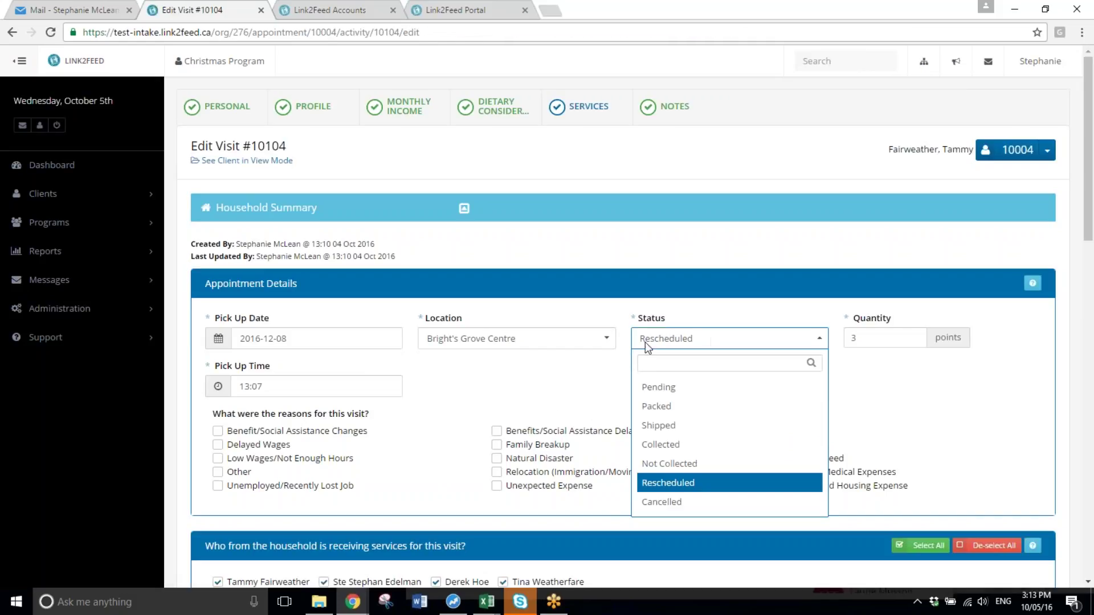
left_click(661, 444)
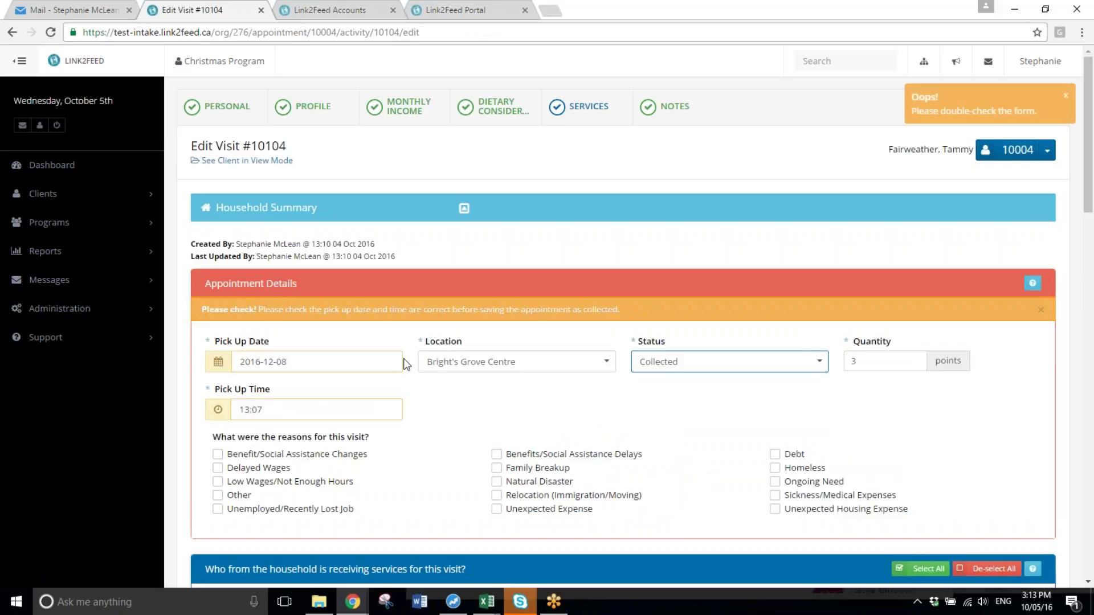
left_click(684, 370)
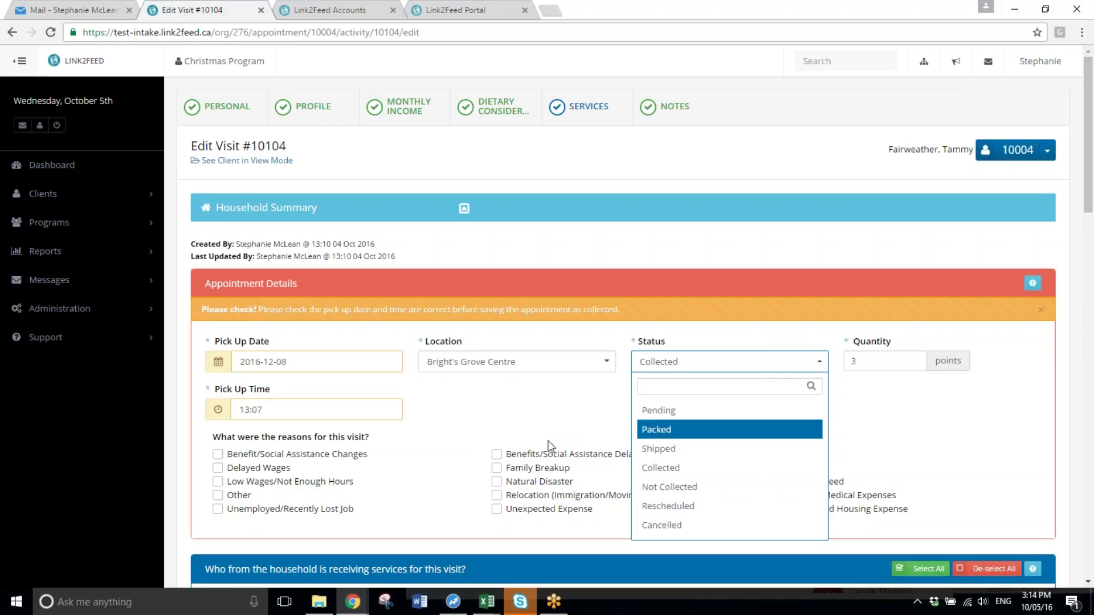
left_click(447, 410)
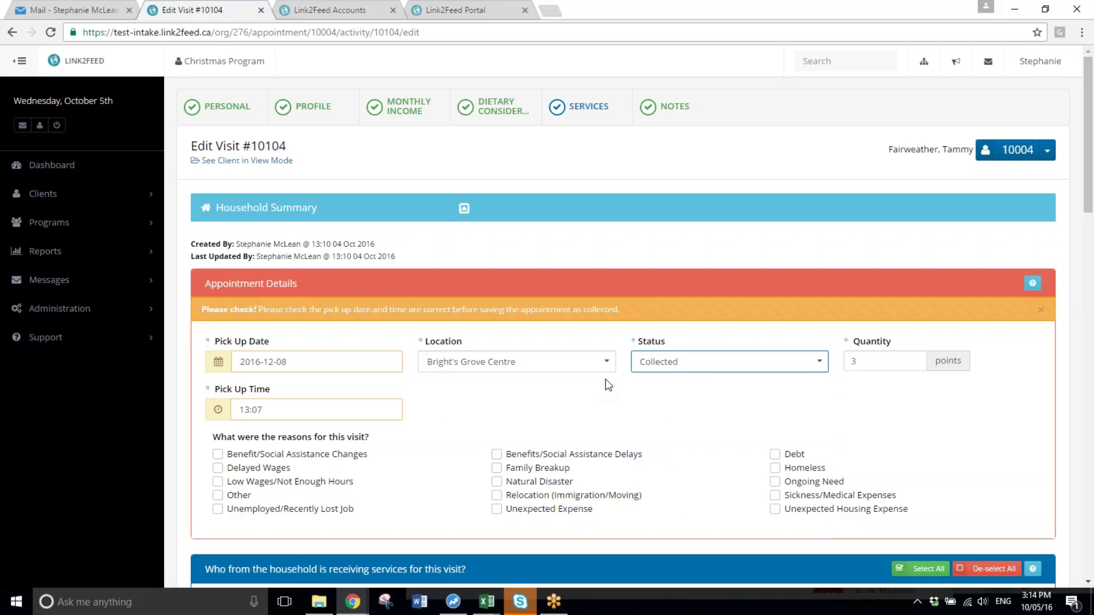
left_click(706, 362)
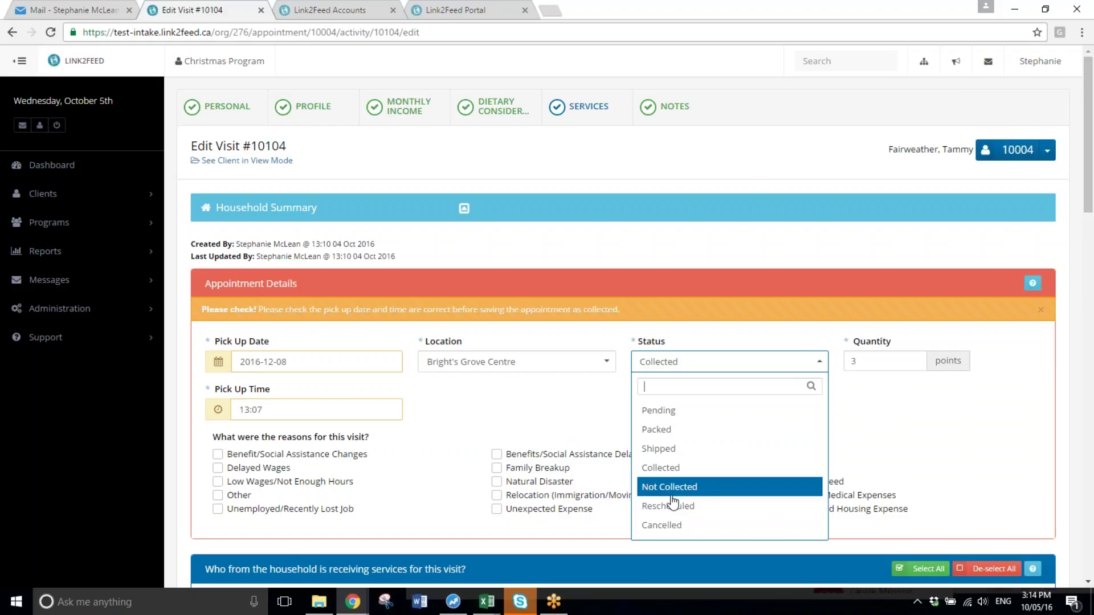
left_click(557, 409)
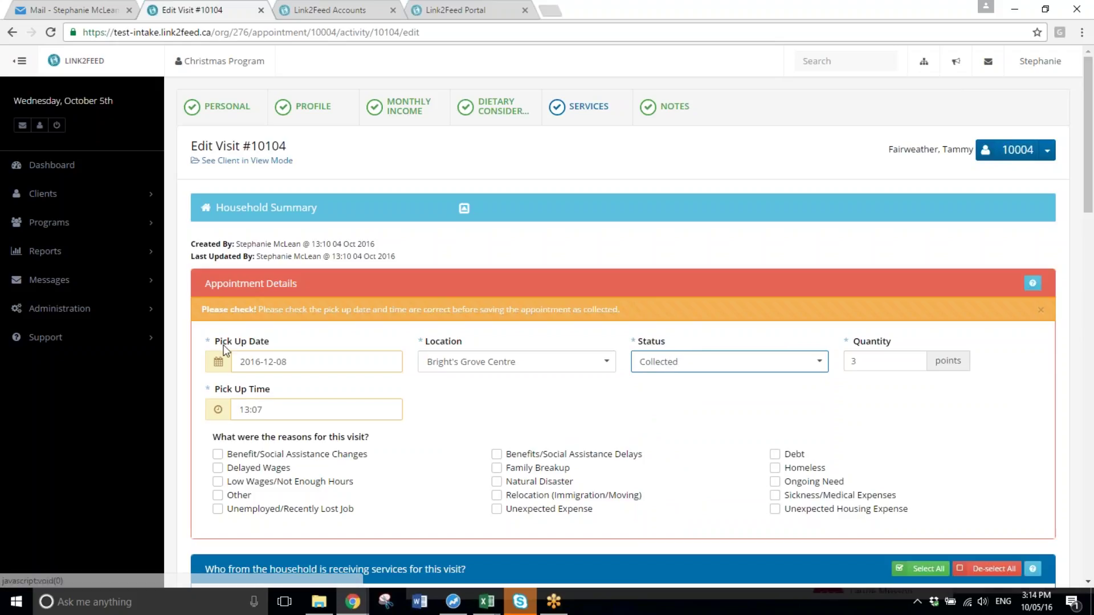
Set the collected appointment's pick up date to 2016-10-05
scroll(272, 401, "down", 1)
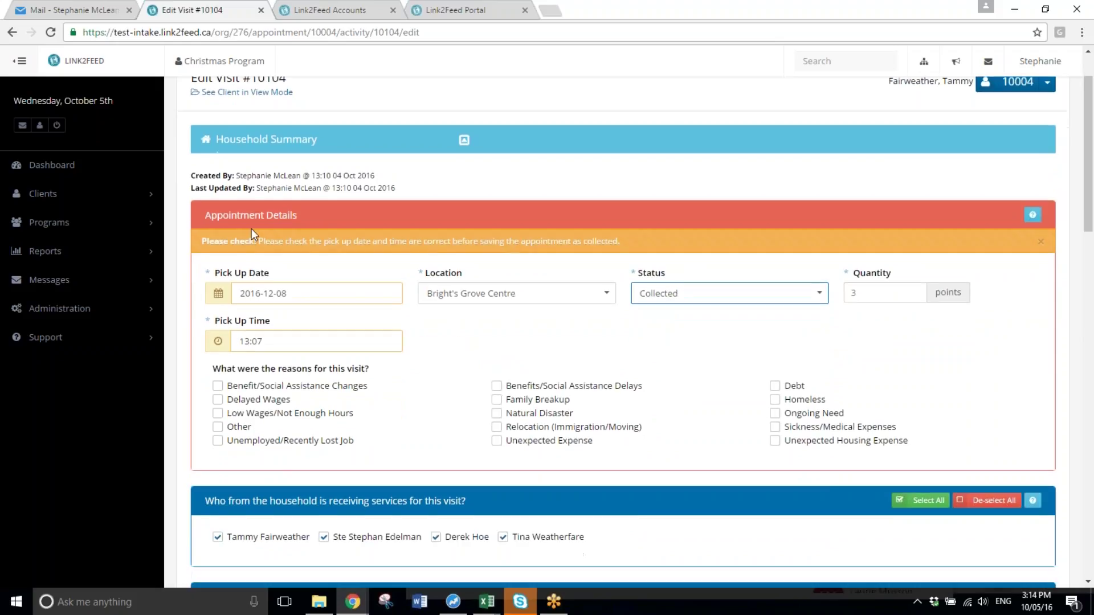
left_click(258, 296)
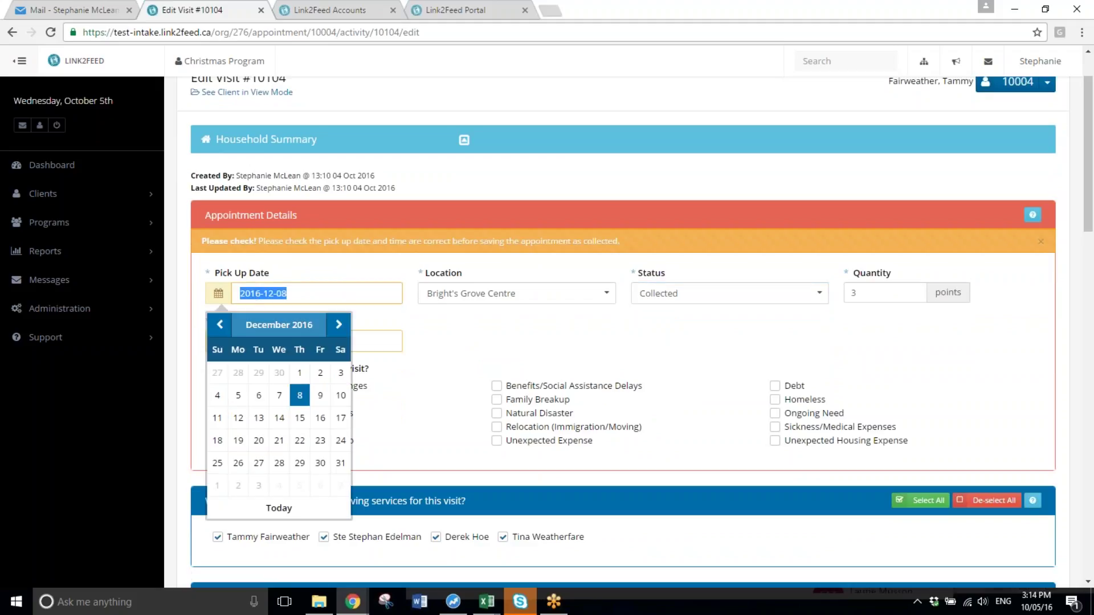
left_click(499, 327)
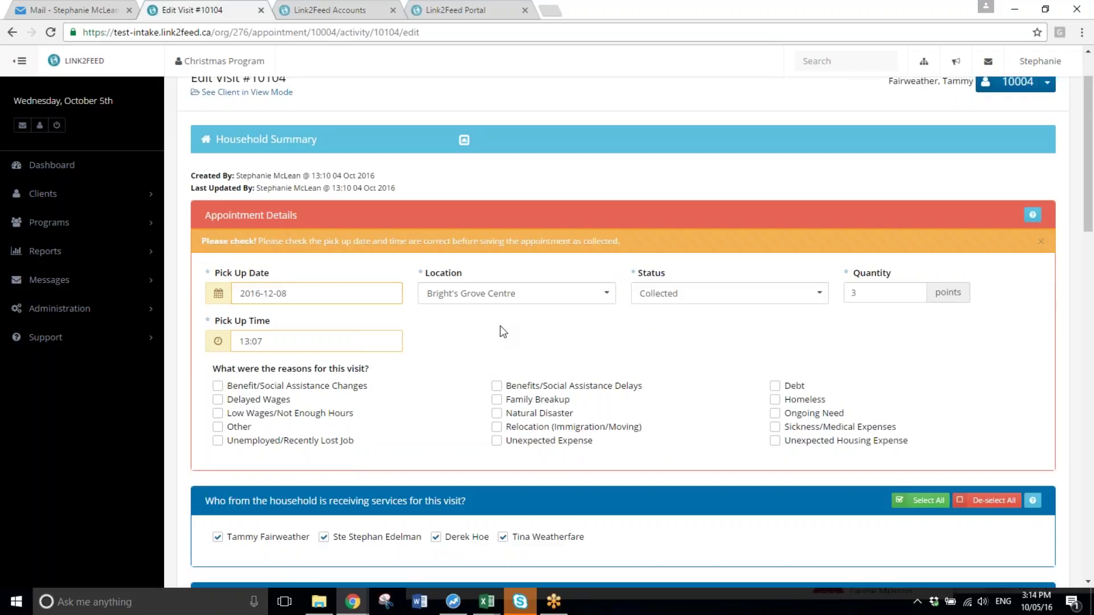
left_click(308, 295)
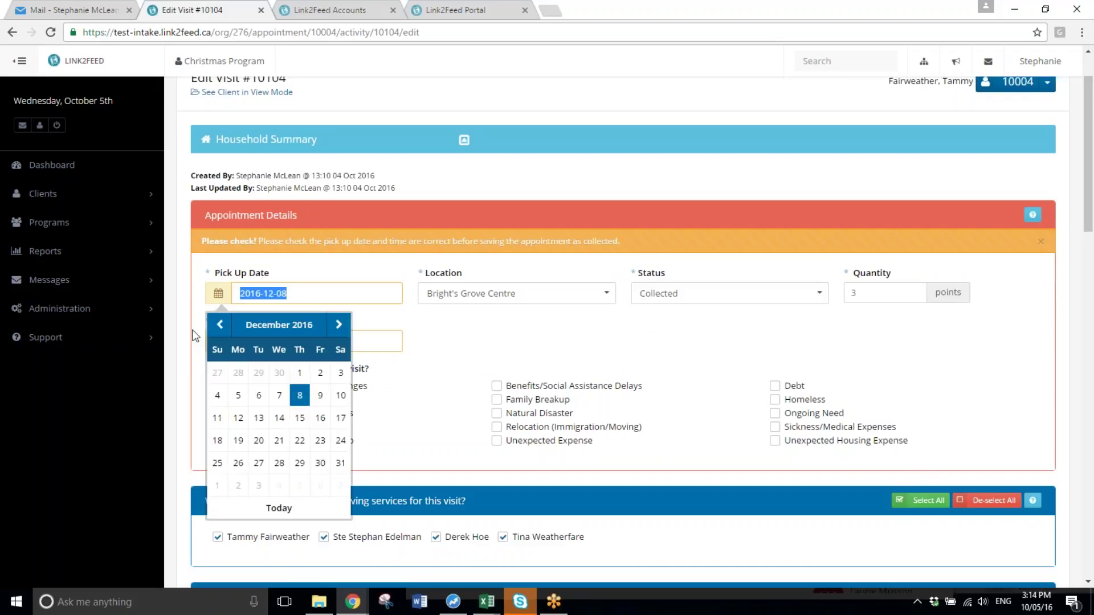
left_click(220, 325)
left_click(219, 324)
left_click(219, 324)
left_click(338, 325)
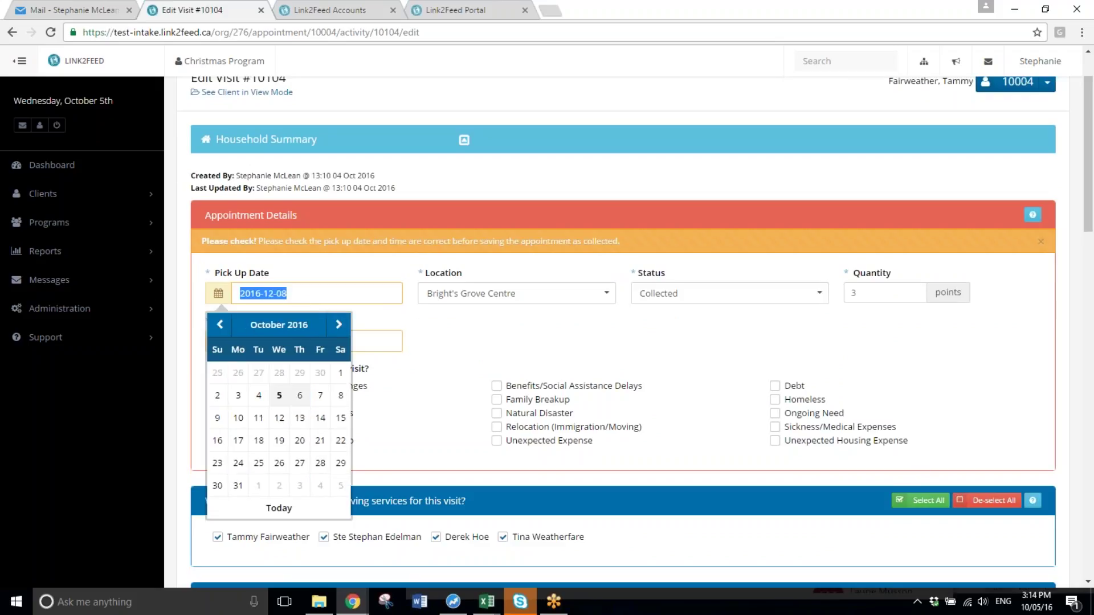
left_click(279, 396)
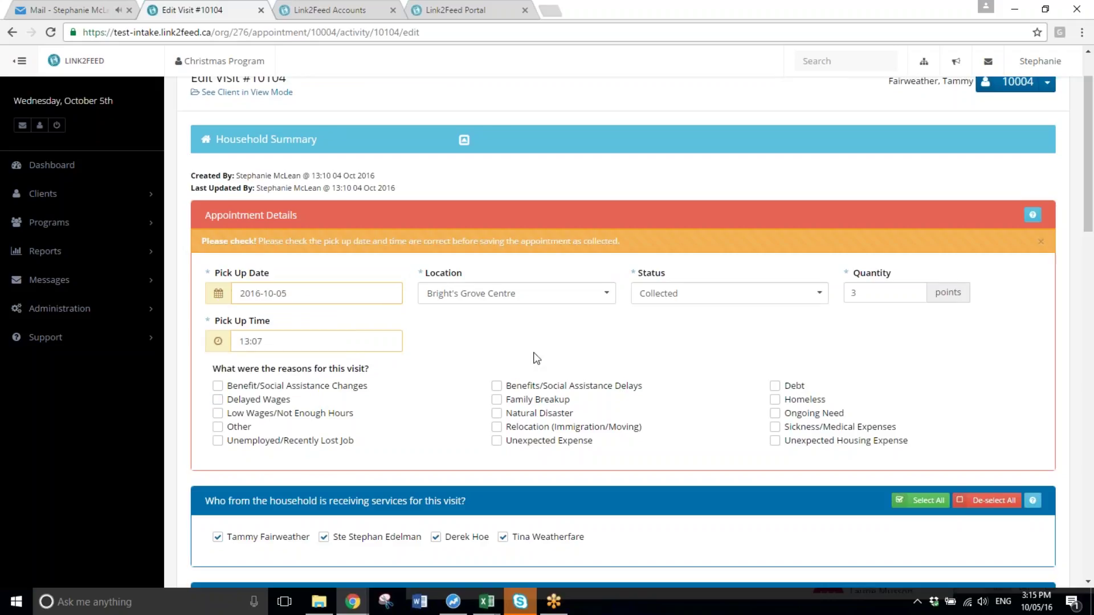
Sign the visit in the Client eSignature section with the Typed Signature type, entering the client's signature, and save the collected appointment
scroll(513, 353, "down", 7)
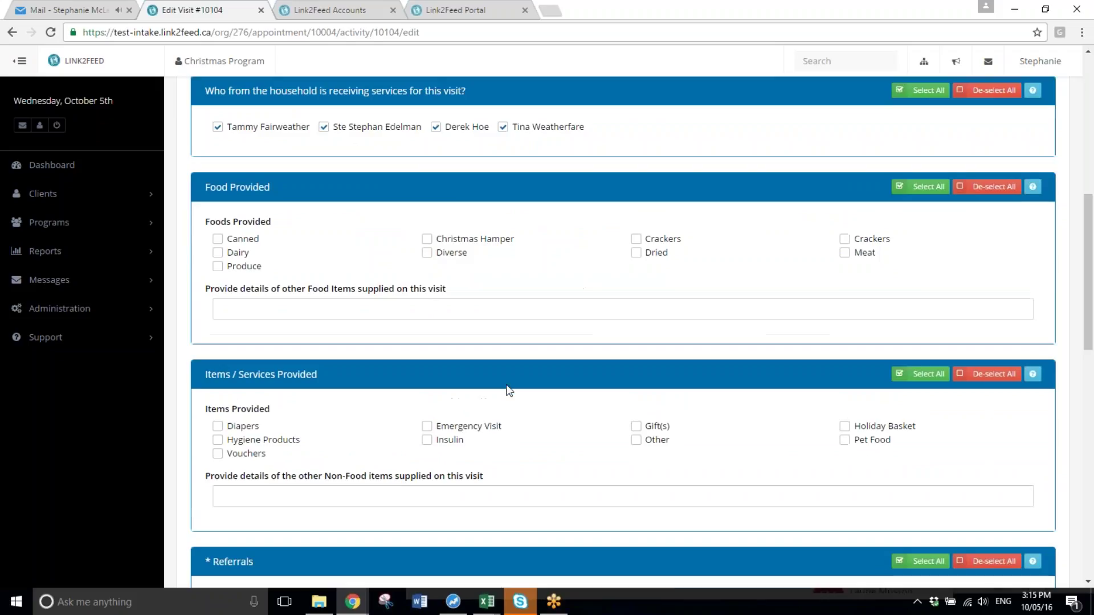
scroll(509, 389, "down", 4)
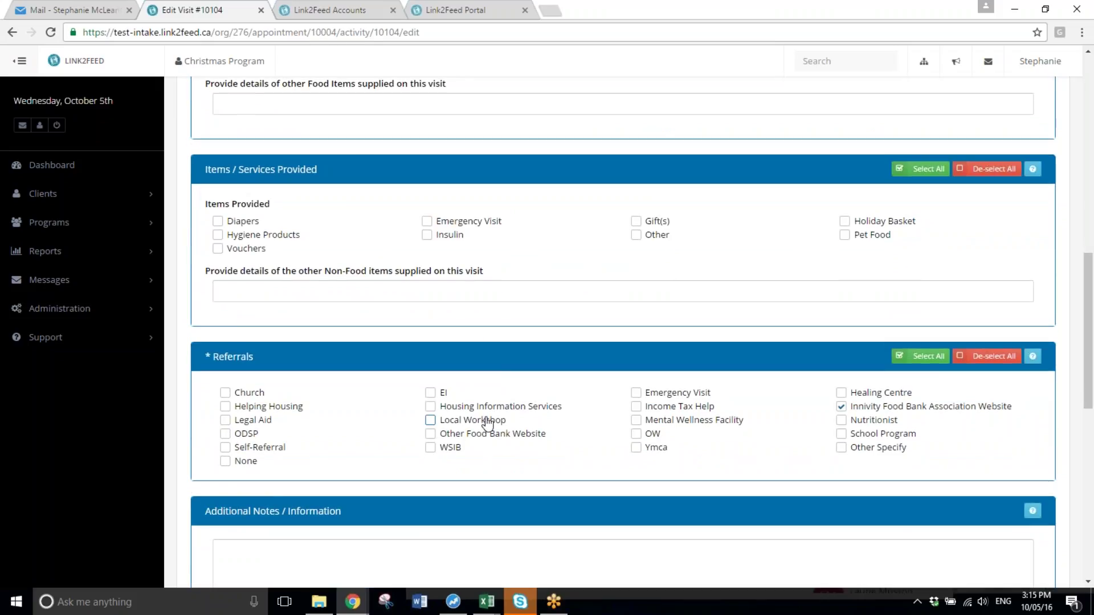
scroll(424, 263, "up", 1)
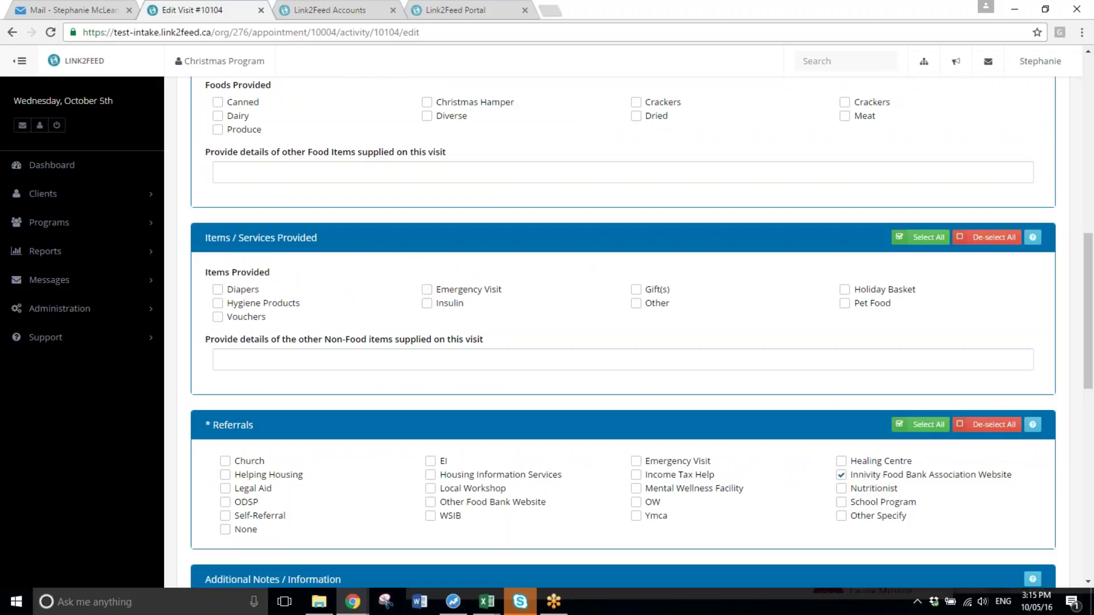
scroll(535, 320, "down", 7)
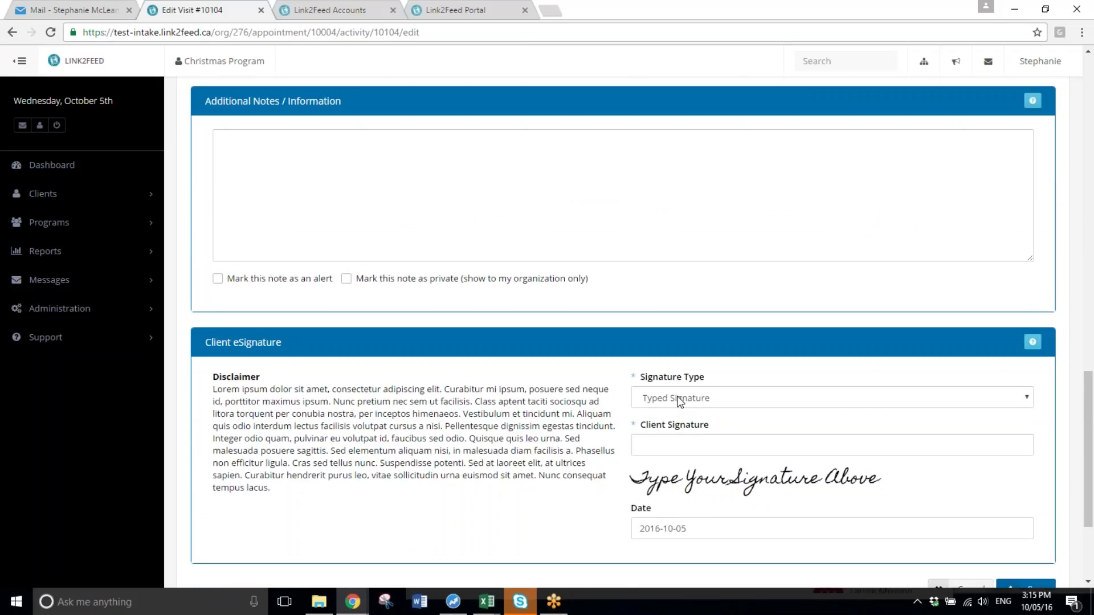
scroll(598, 370, "up", 2)
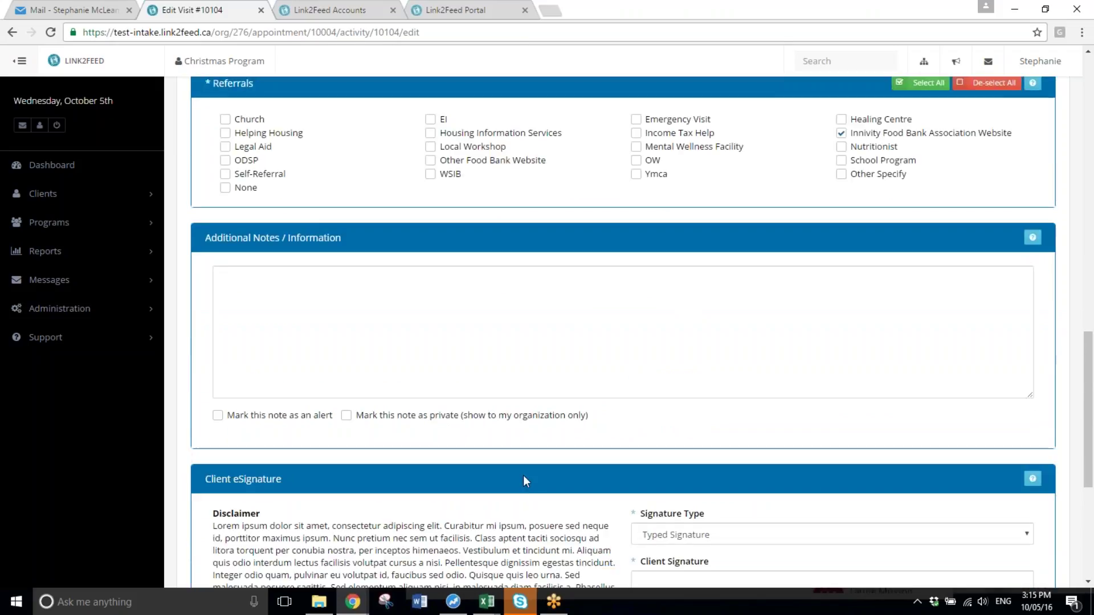
scroll(475, 429, "down", 3)
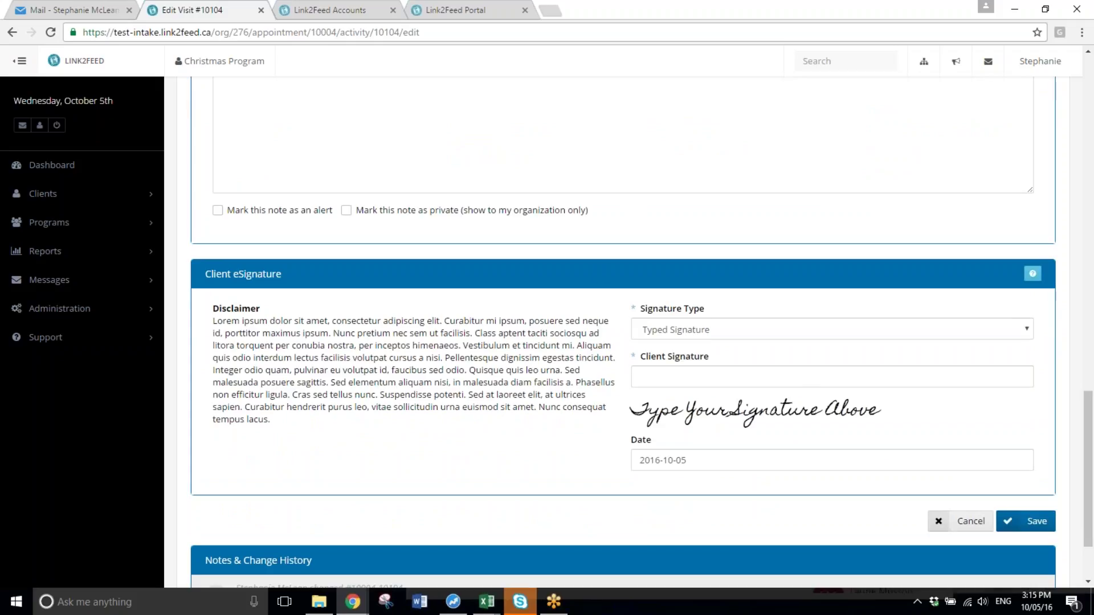
left_click(716, 329)
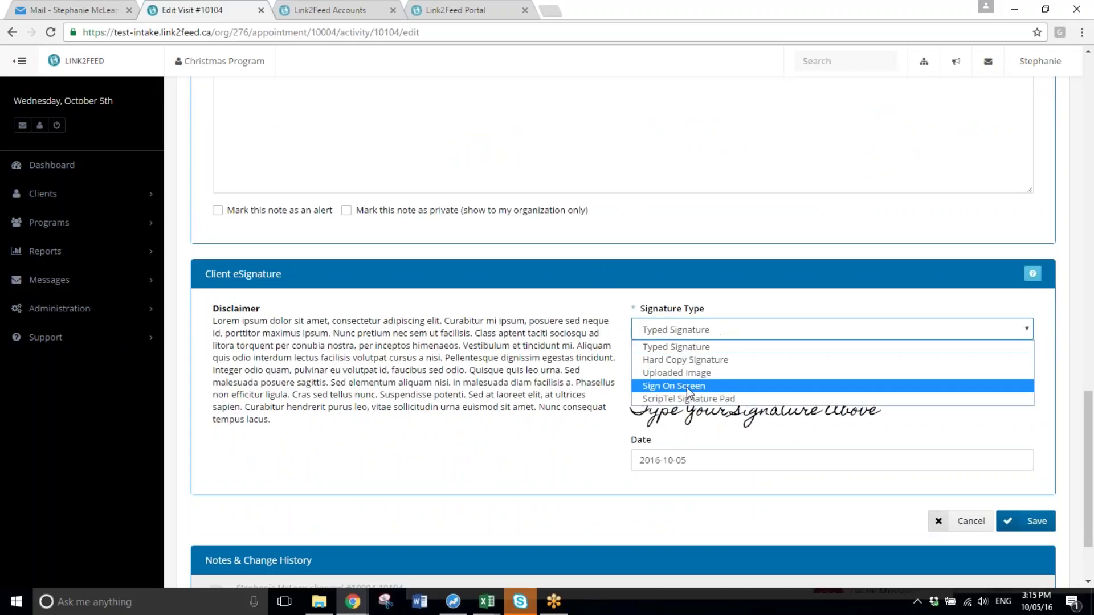
left_click(722, 347)
left_click(706, 378)
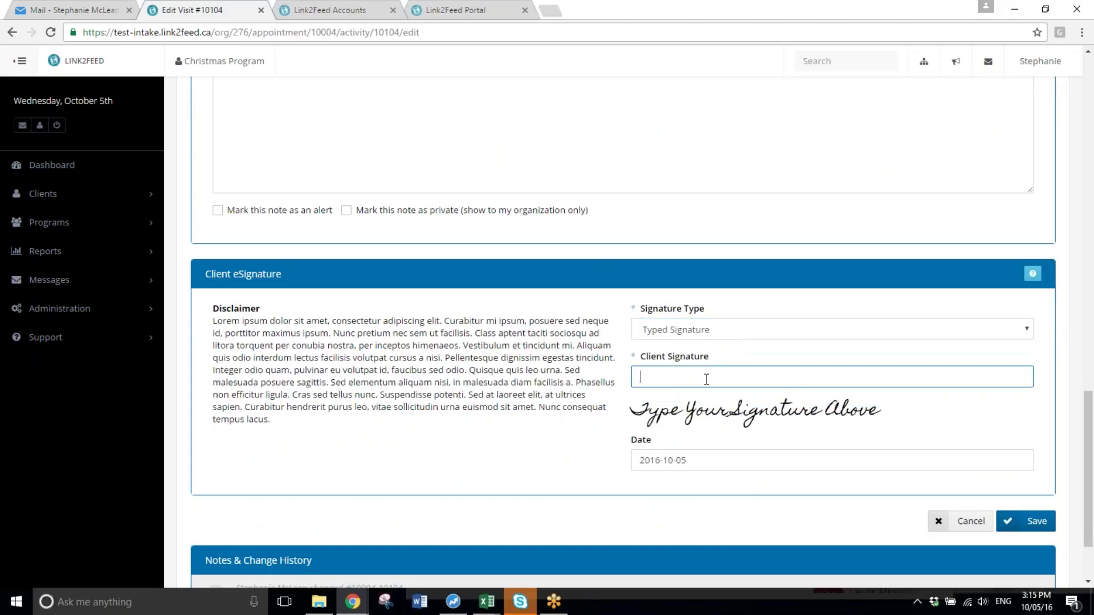
type("Sm")
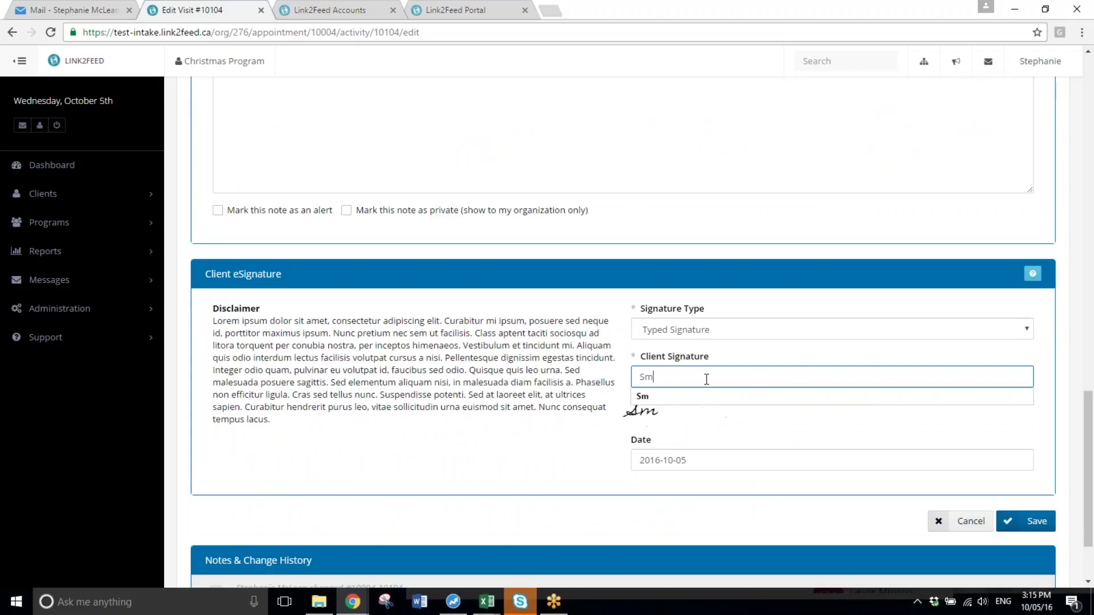
left_click(683, 420)
scroll(901, 461, "down", 3)
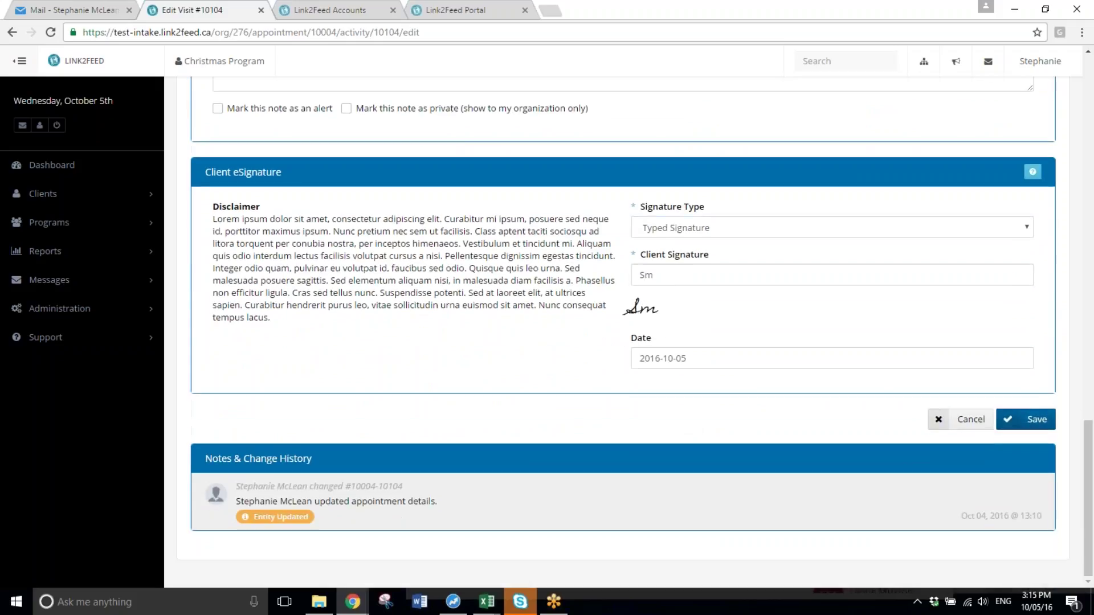
left_click(1035, 423)
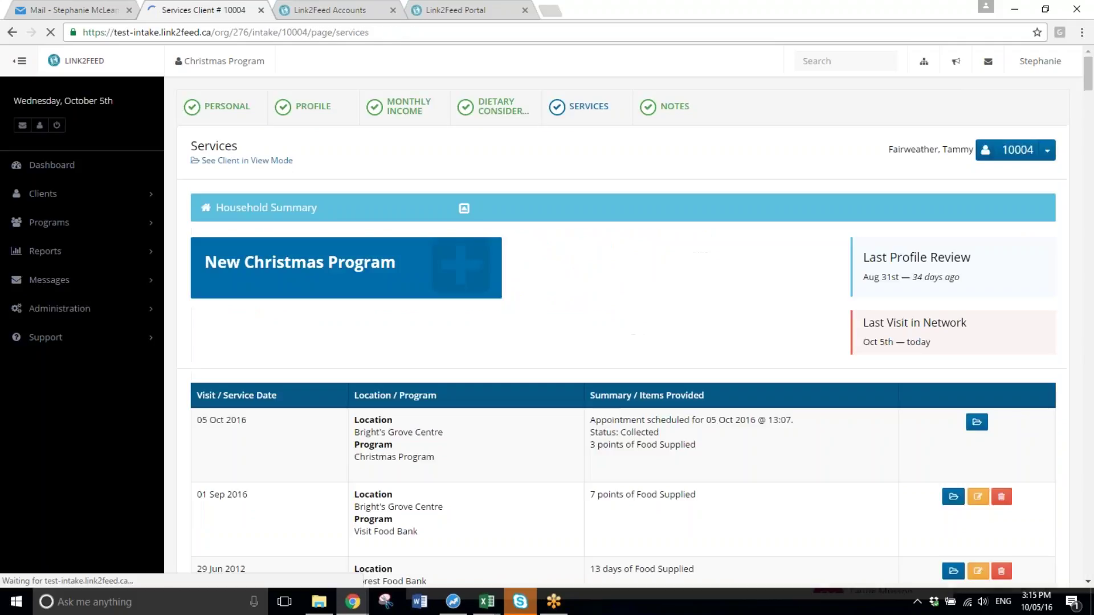
Check the client's service history, open the appointment pick up list, and check its start and end date filters without changing them
scroll(794, 451, "down", 1)
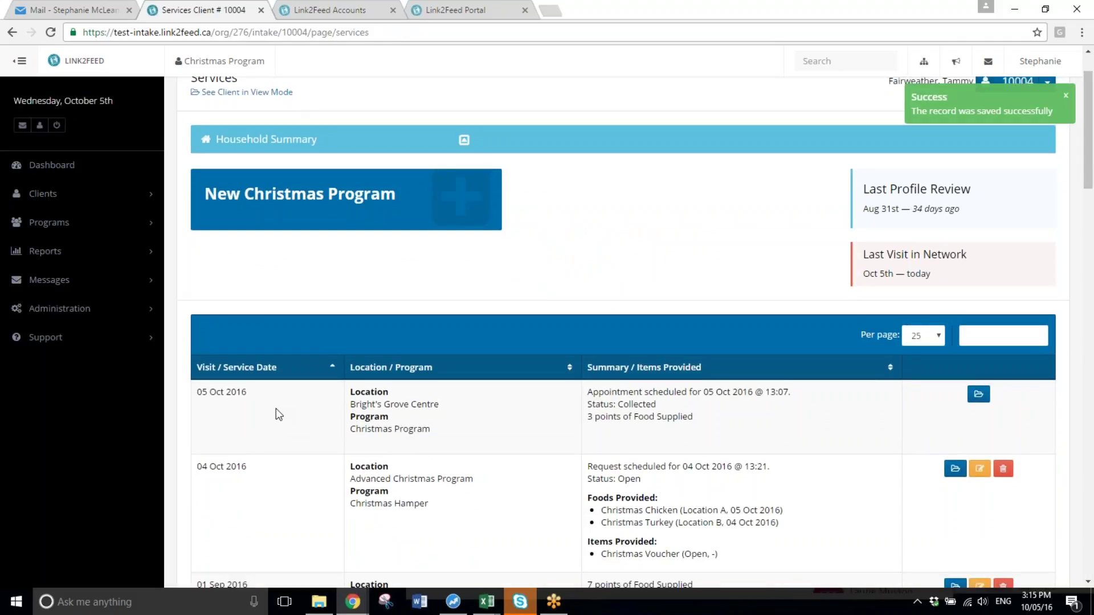
scroll(273, 410, "up", 1)
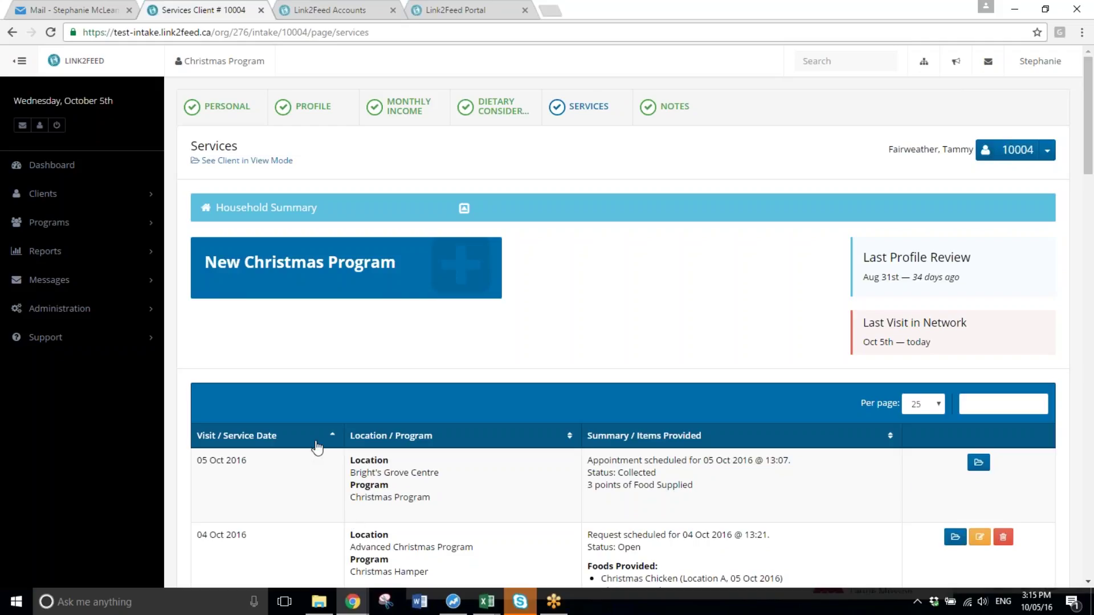
left_click(95, 192)
left_click(64, 269)
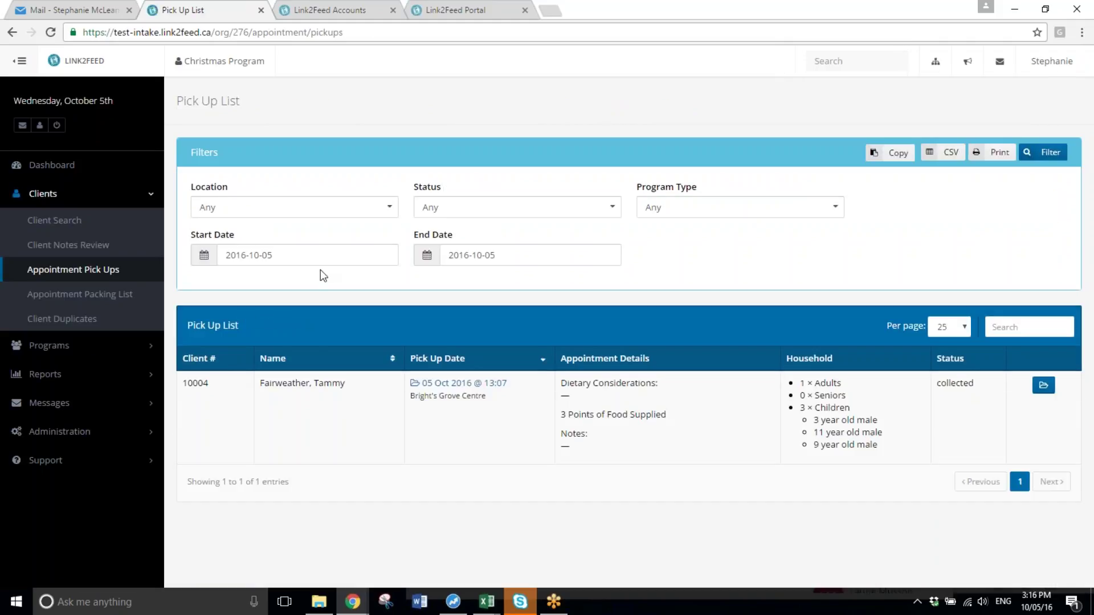
left_click(232, 256)
left_click(517, 255)
left_click(757, 260)
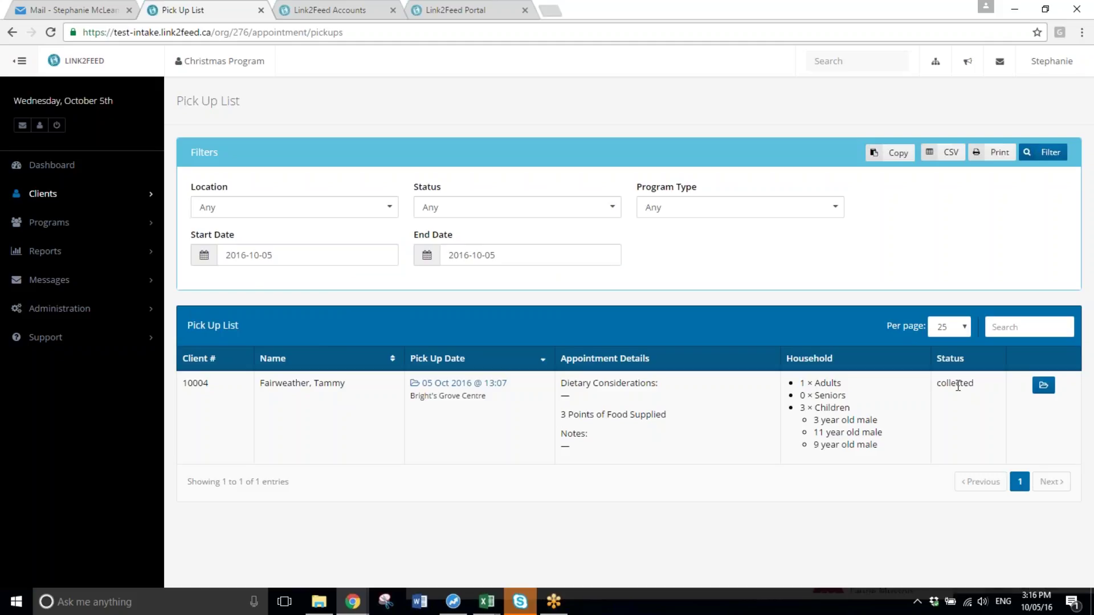
Open the appointment packing list, set its end date to 2016-10-31, and apply the filter
left_click(54, 194)
left_click(69, 297)
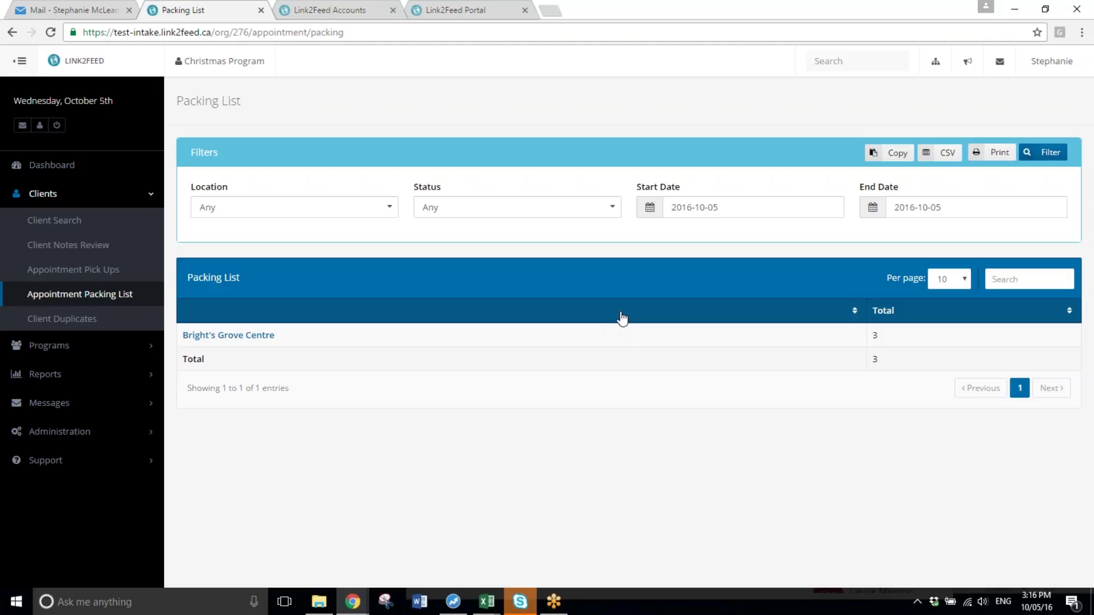
left_click(672, 207)
left_click(1019, 214)
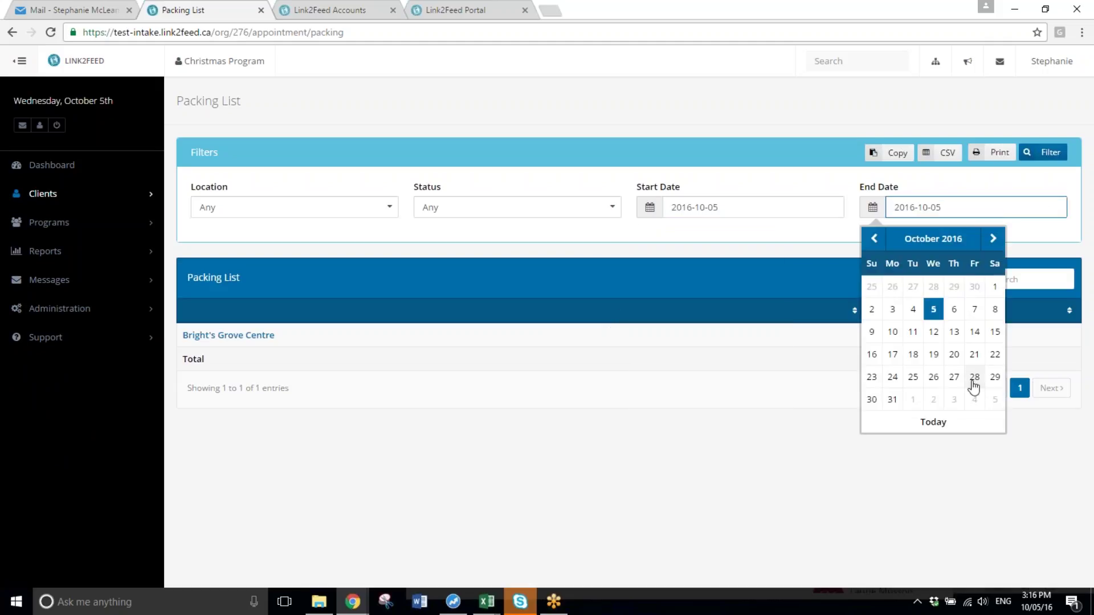
left_click(893, 399)
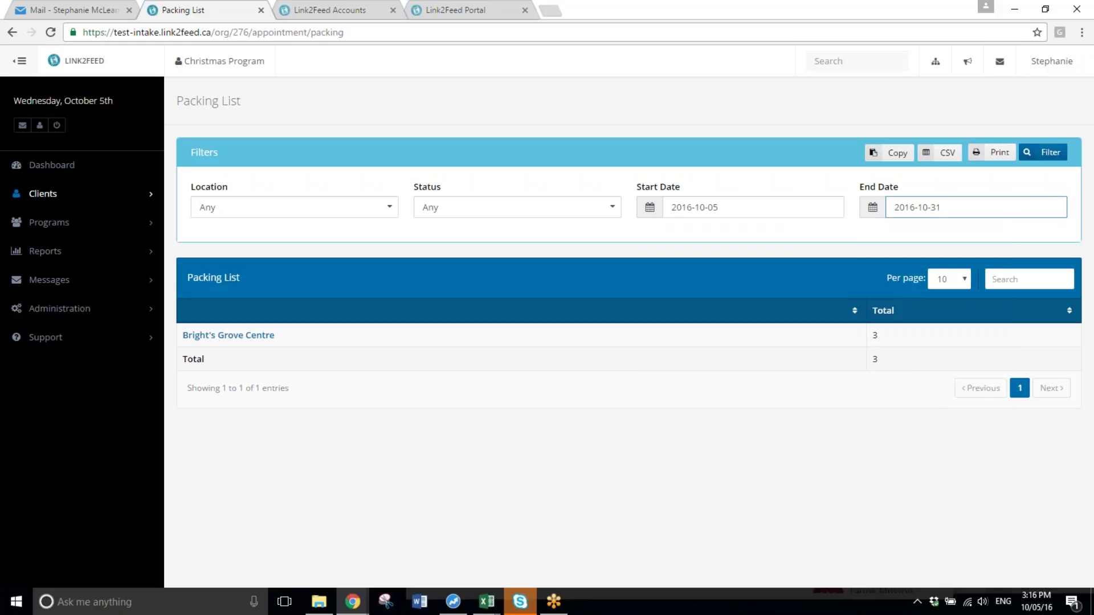
left_click(1041, 158)
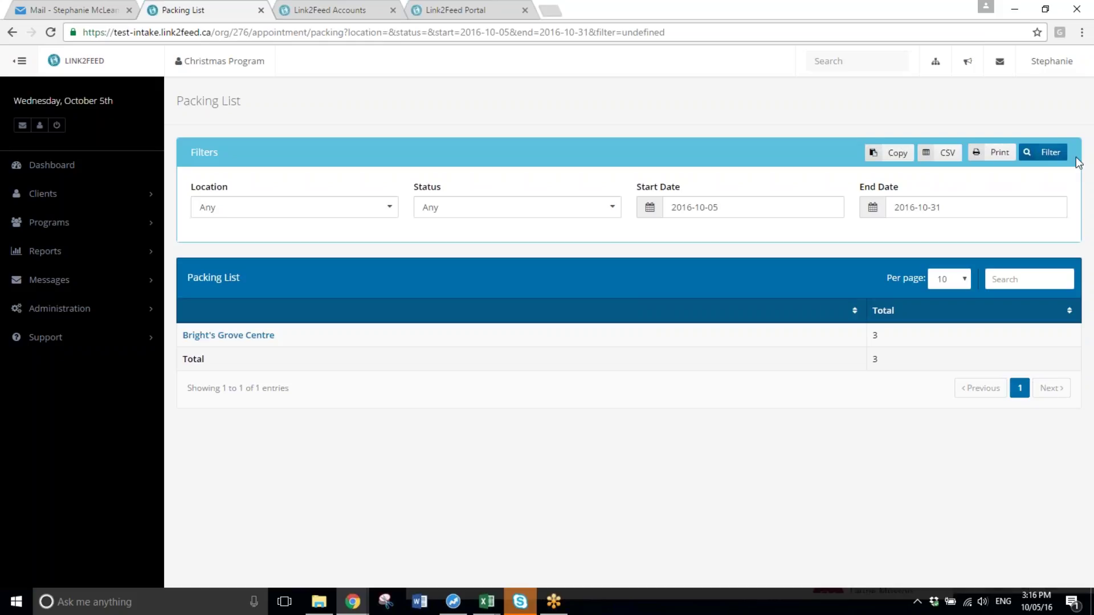
Return to the dashboard and switch the organization to Advanced Christmas Program
left_click(64, 170)
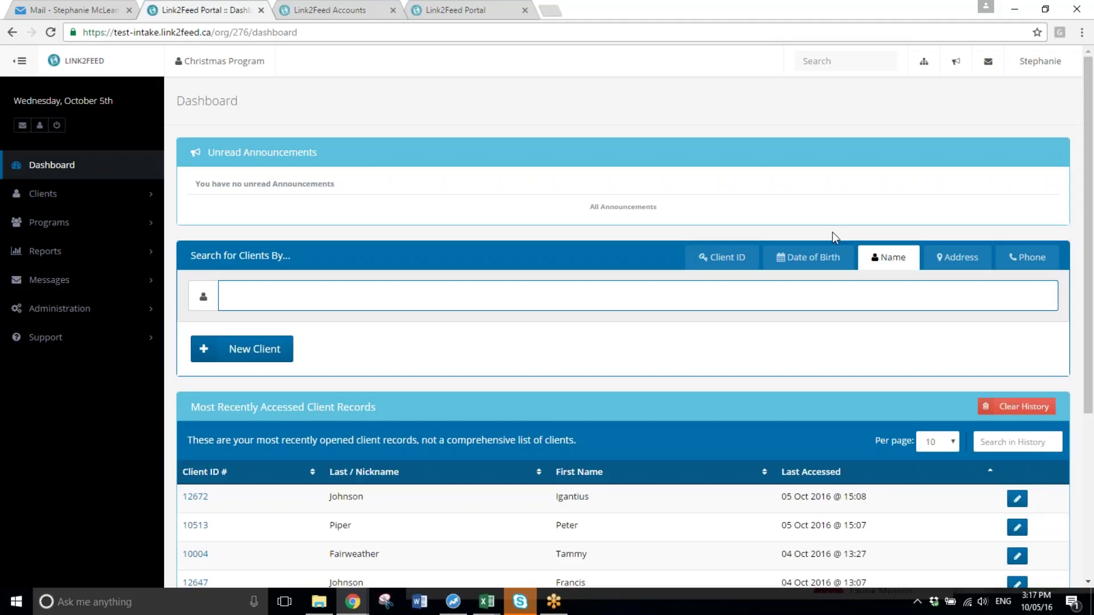
left_click(923, 60)
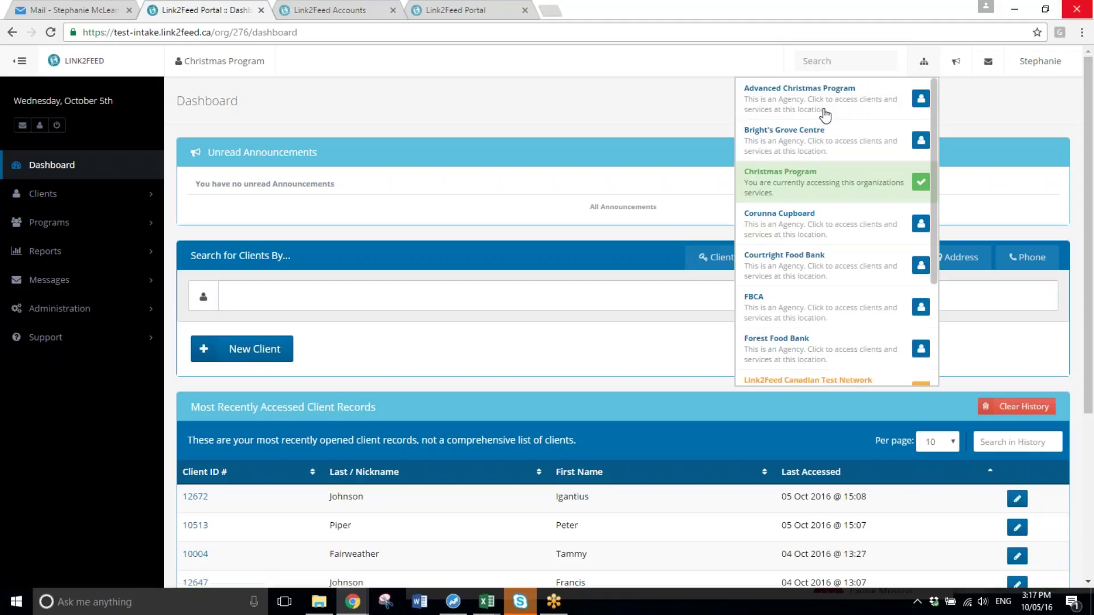
left_click(823, 108)
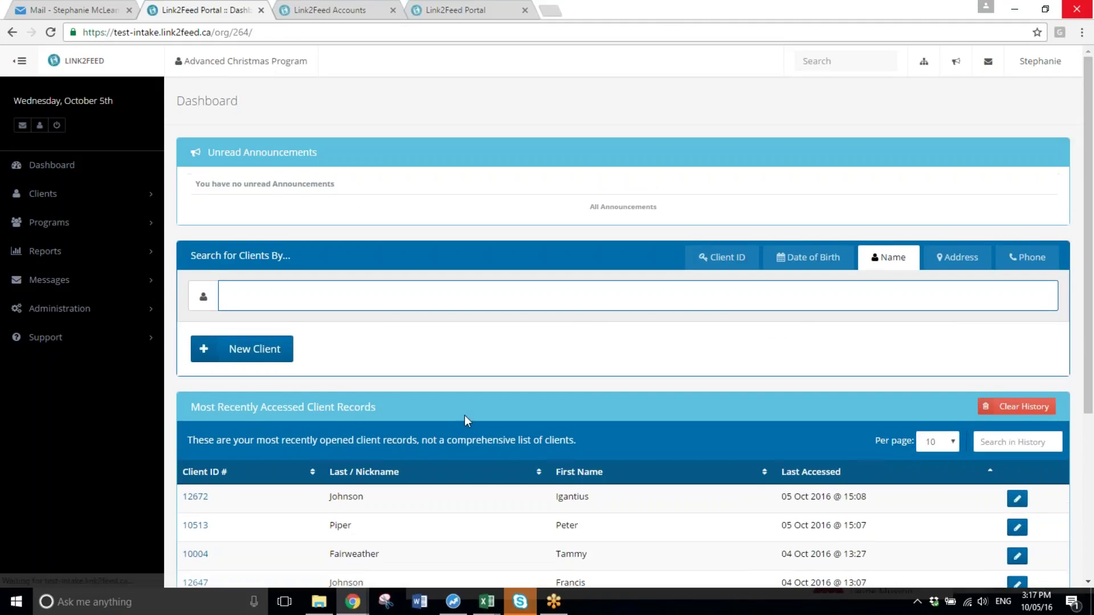
Open the services of the most recently accessed client, listed first on the dashboard, and start a new Christmas Hamper request
left_click(189, 502)
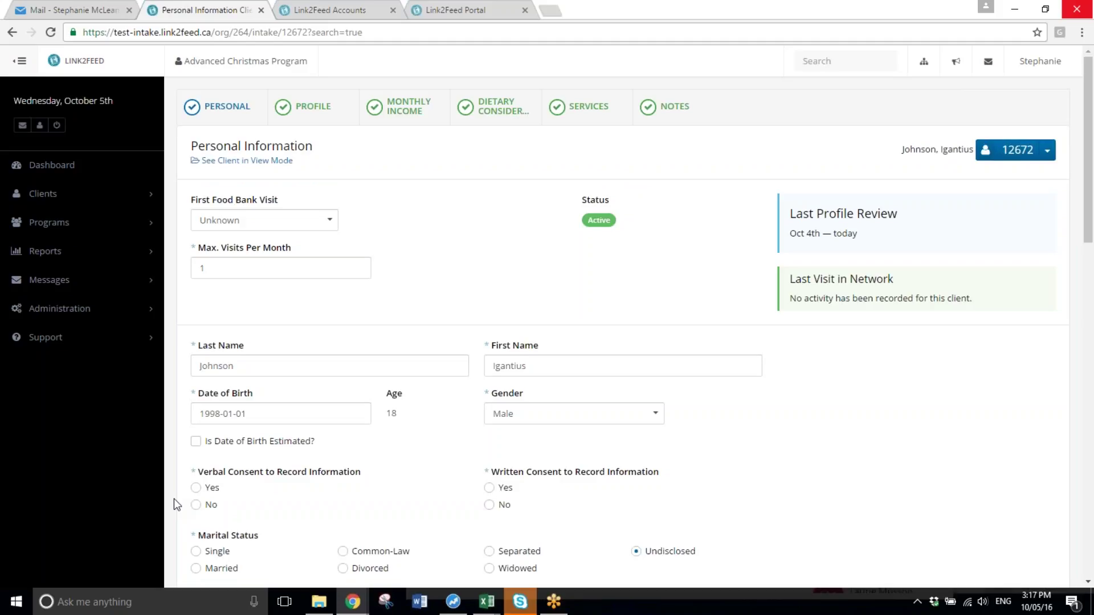
left_click(589, 114)
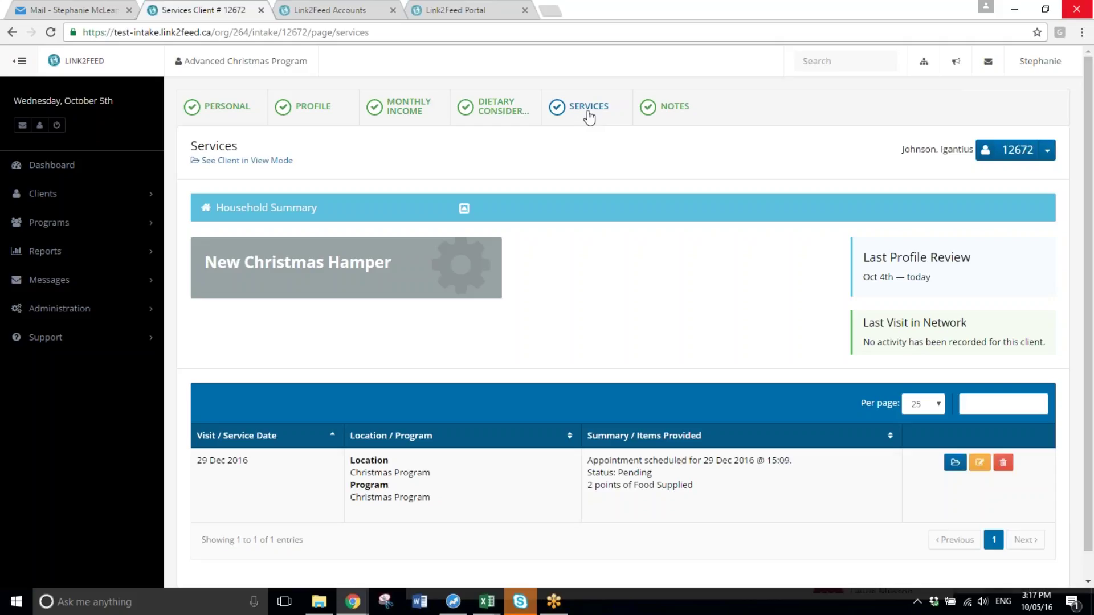
left_click(300, 285)
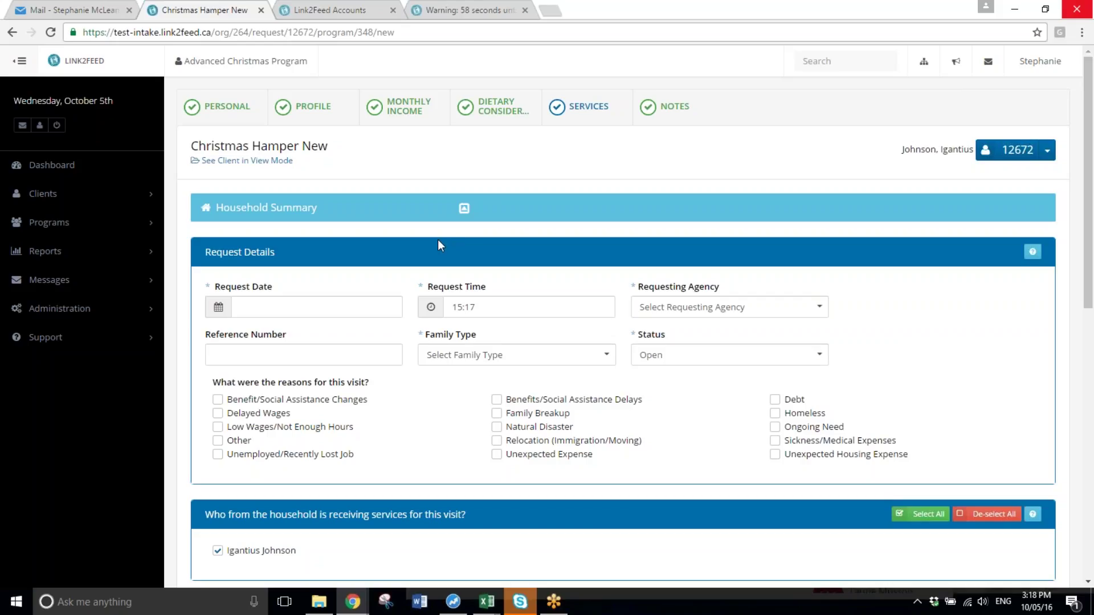
Set the request date to 2016-10-05 and the requesting agency to Bright's Grove Centre
left_click(270, 307)
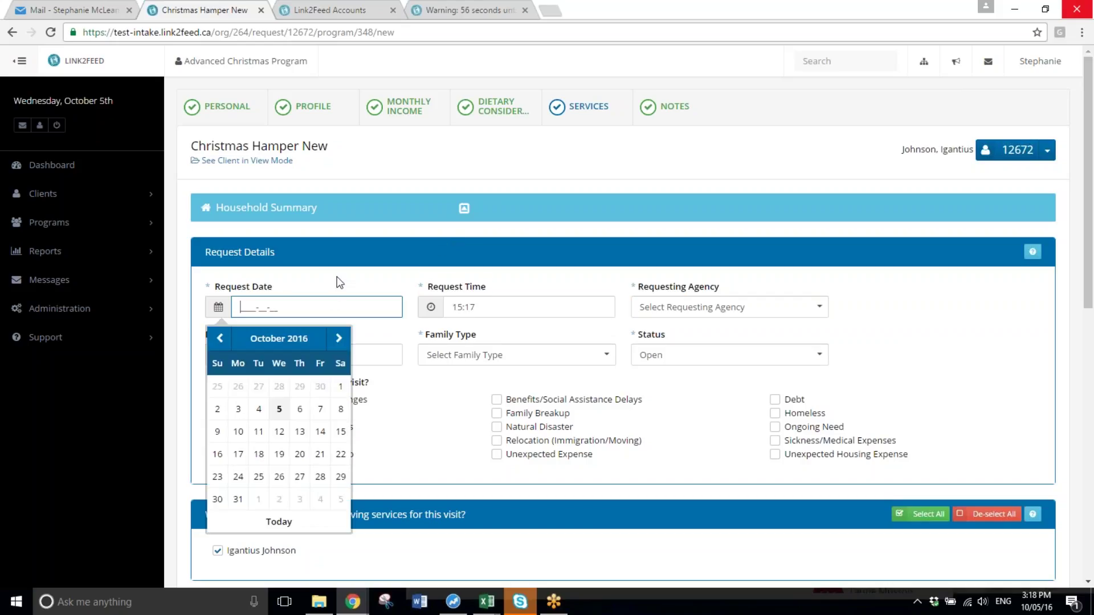
left_click(280, 409)
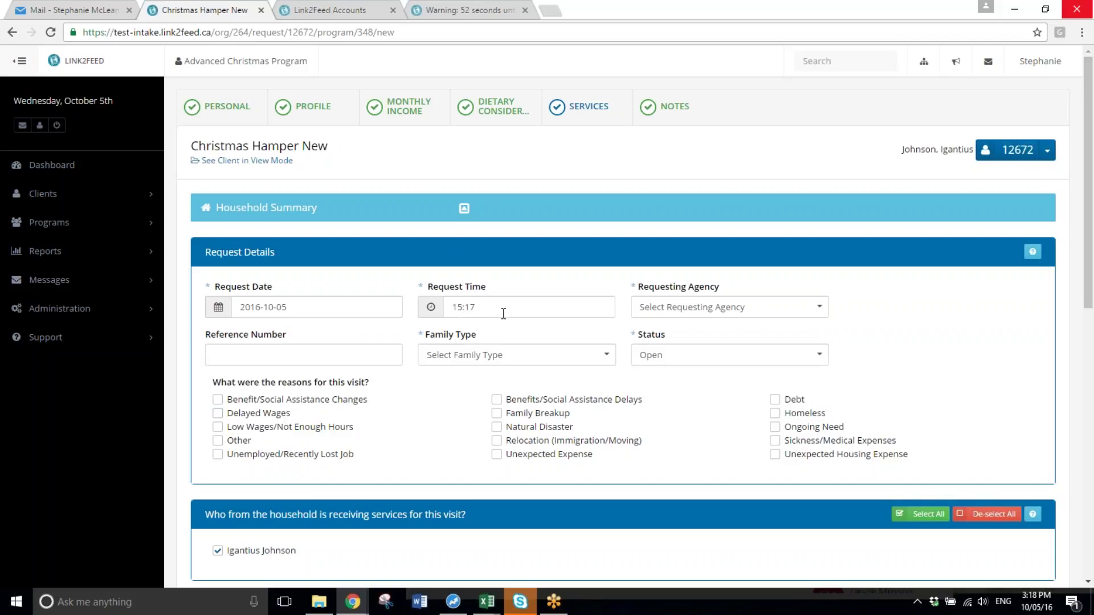
left_click(726, 307)
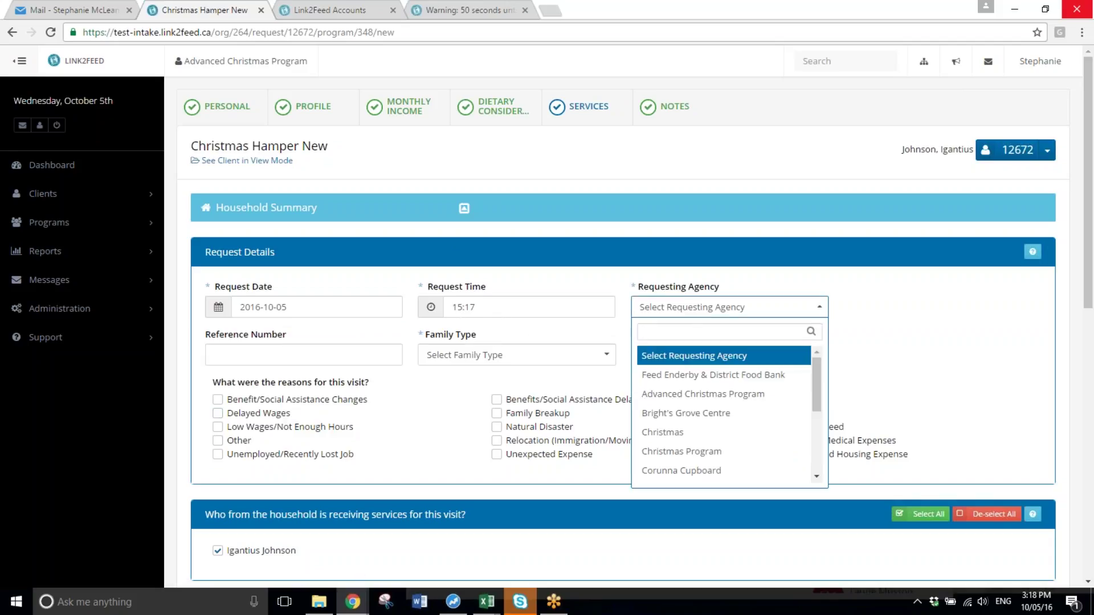
key("Down")
key("Down")
key("Down")
key("Return")
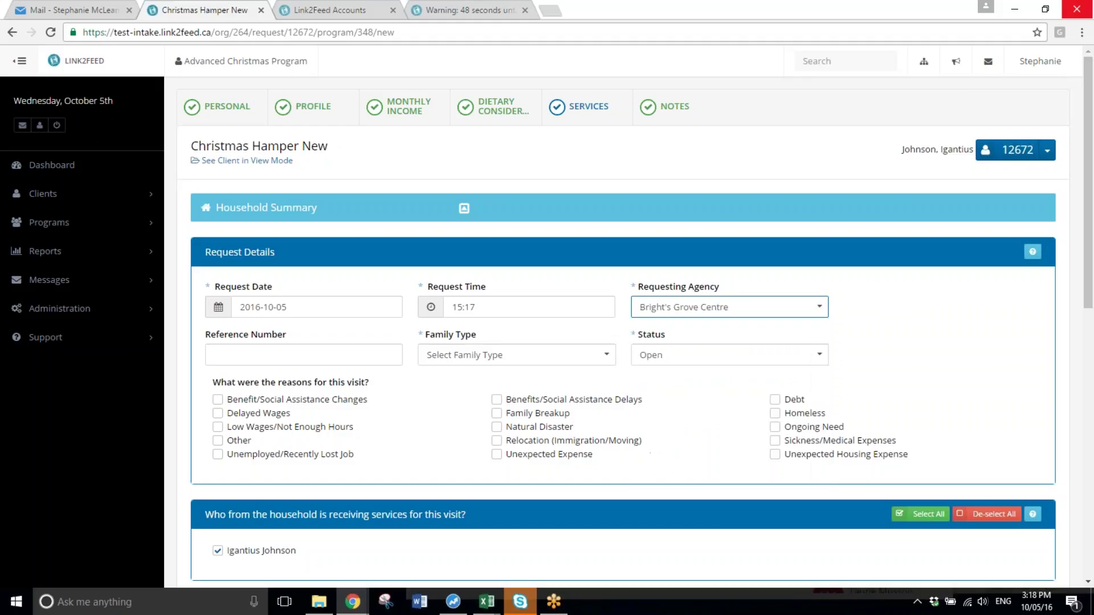
Leave the reference number blank and set the request's family type to Single Parent (Female)
left_click(338, 353)
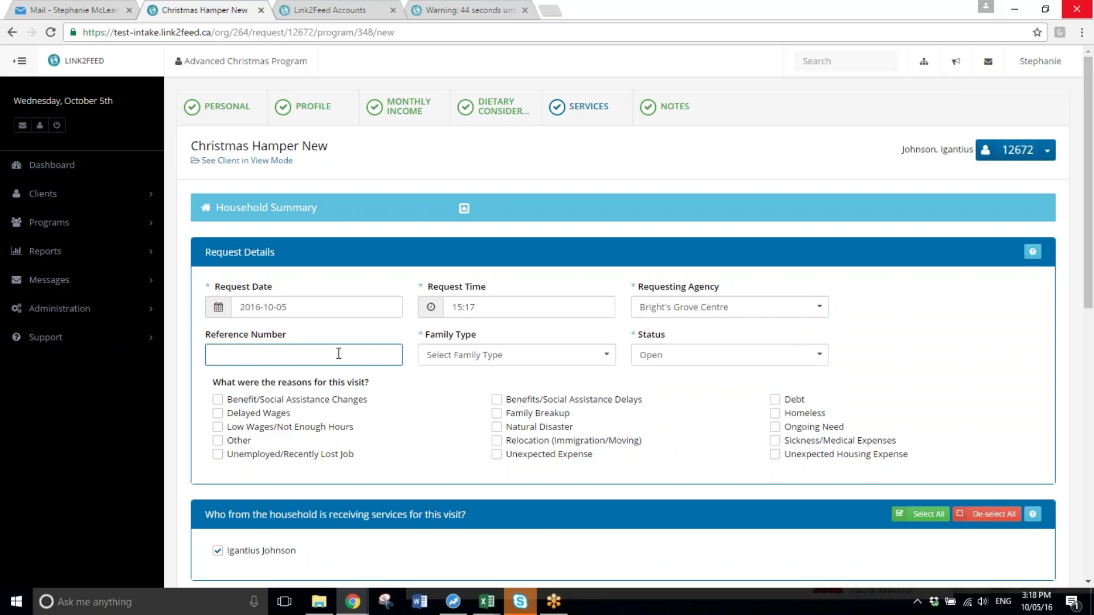
left_click(478, 355)
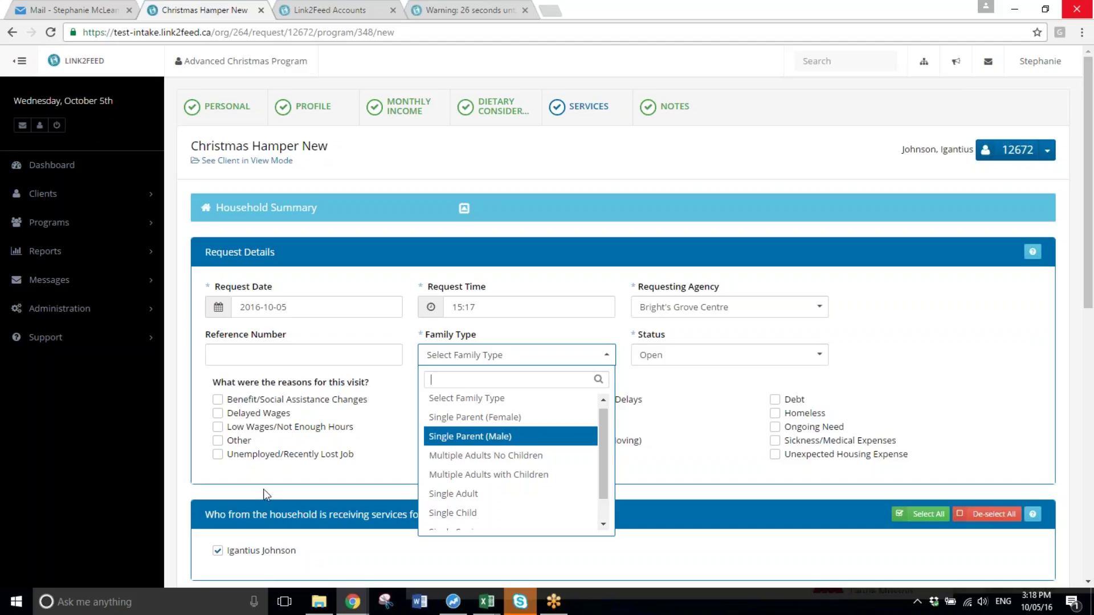
left_click(484, 423)
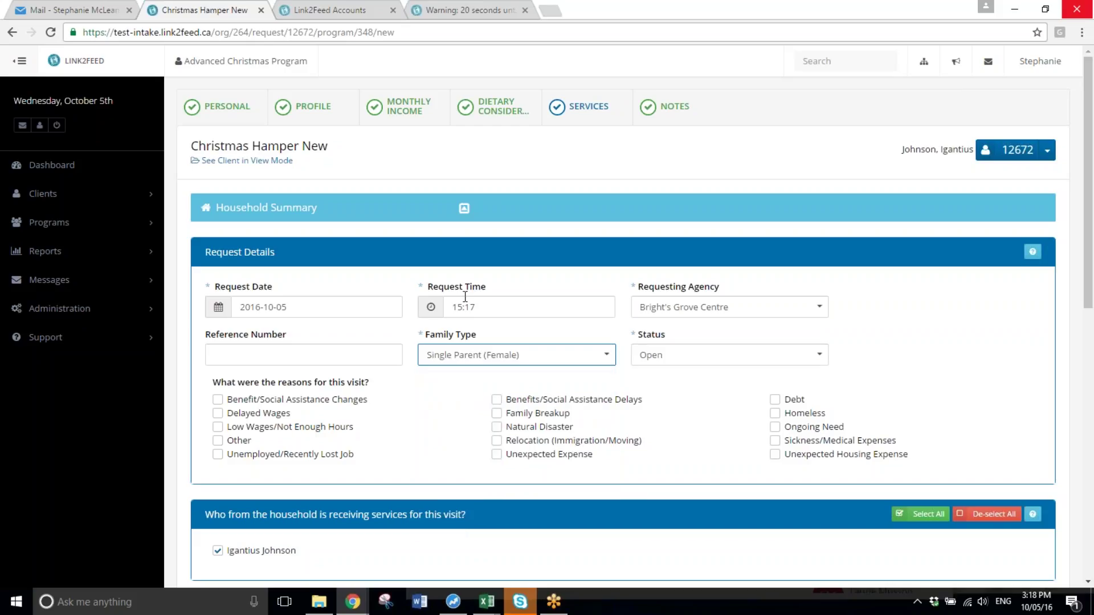
Review the status and family type options of the request, keeping Open and Single Parent (Female)
left_click(103, 194)
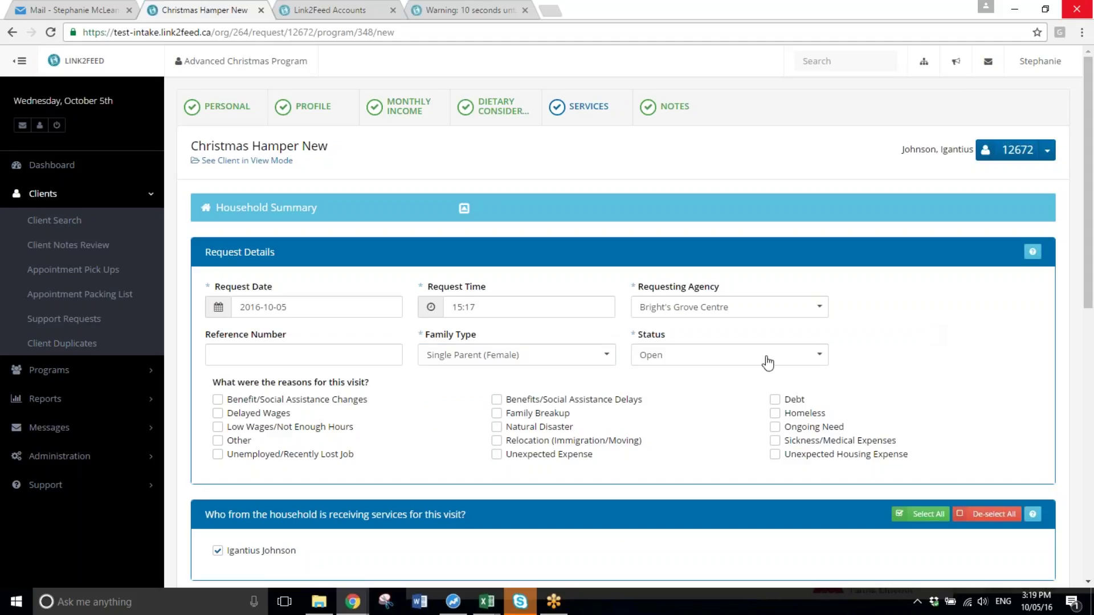
left_click(809, 355)
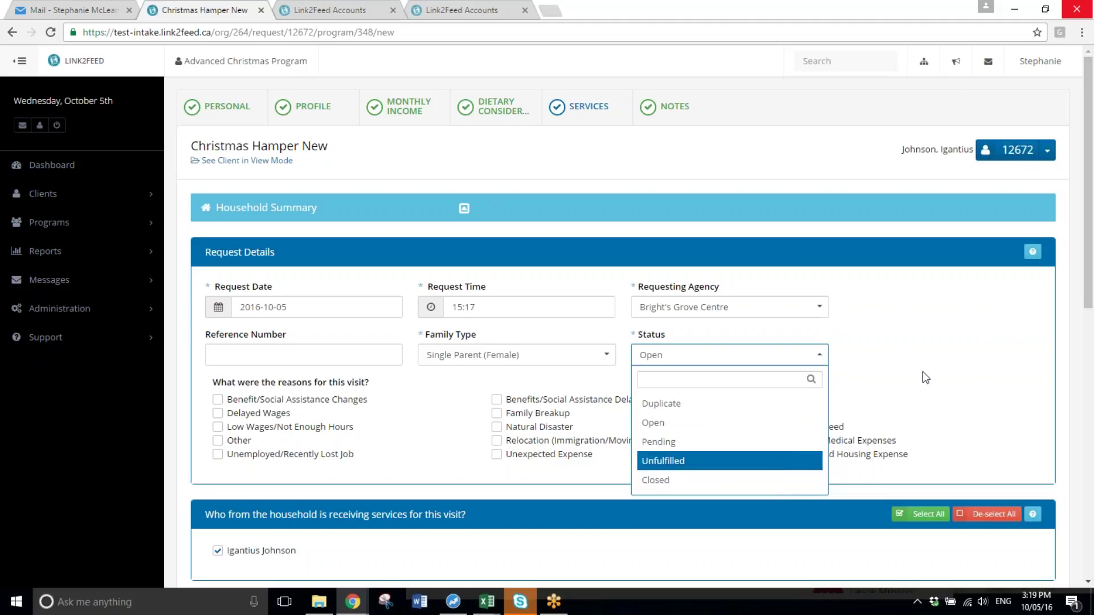
left_click(602, 356)
left_click(602, 356)
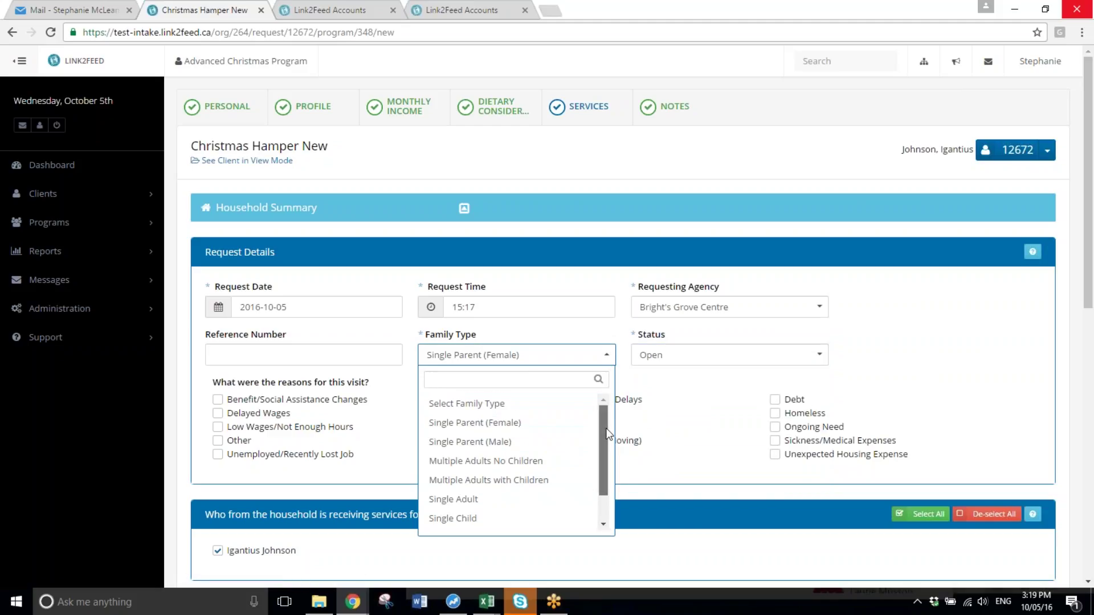
scroll(607, 438, "down", 1)
scroll(608, 433, "up", 1)
left_click(617, 378)
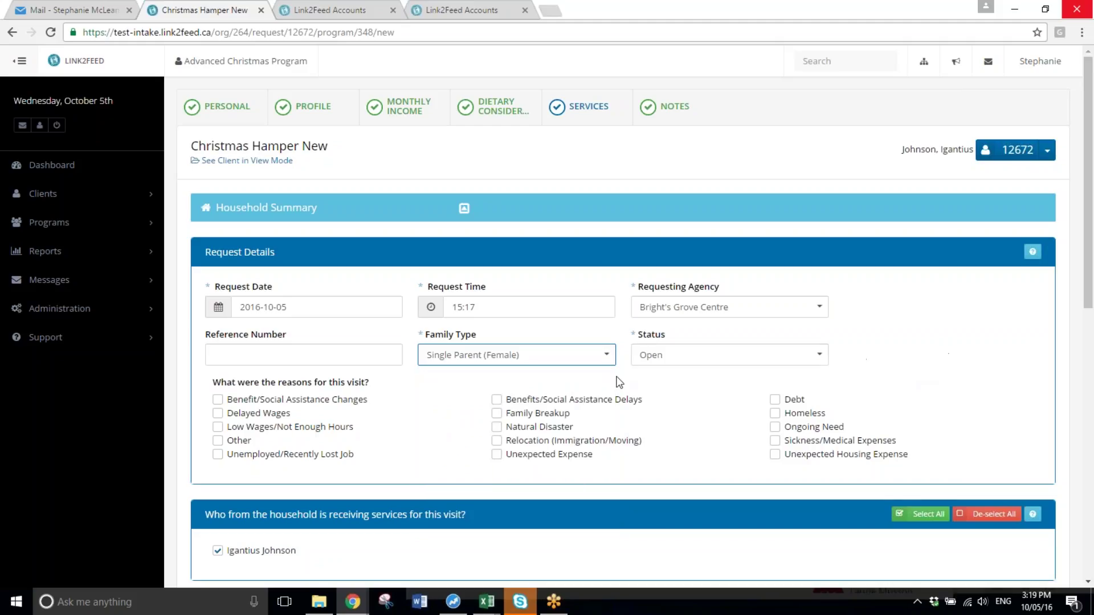
Add a Christmas Chicken to the request's food provisions, keeping the listed household member as the service recipient
scroll(564, 374, "down", 1)
scroll(563, 373, "down", 2)
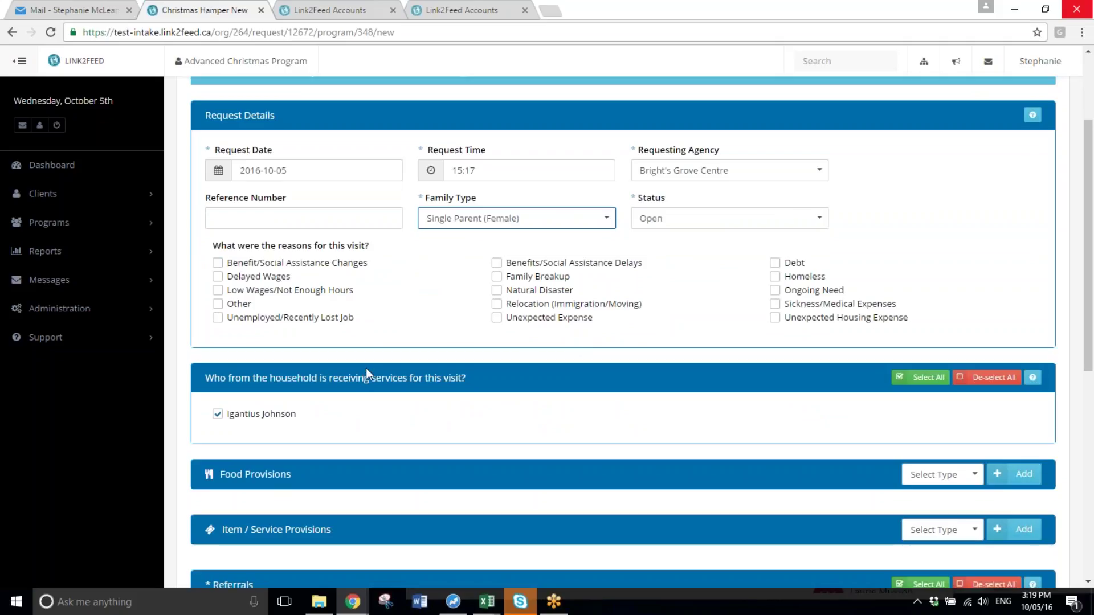
scroll(366, 370, "down", 1)
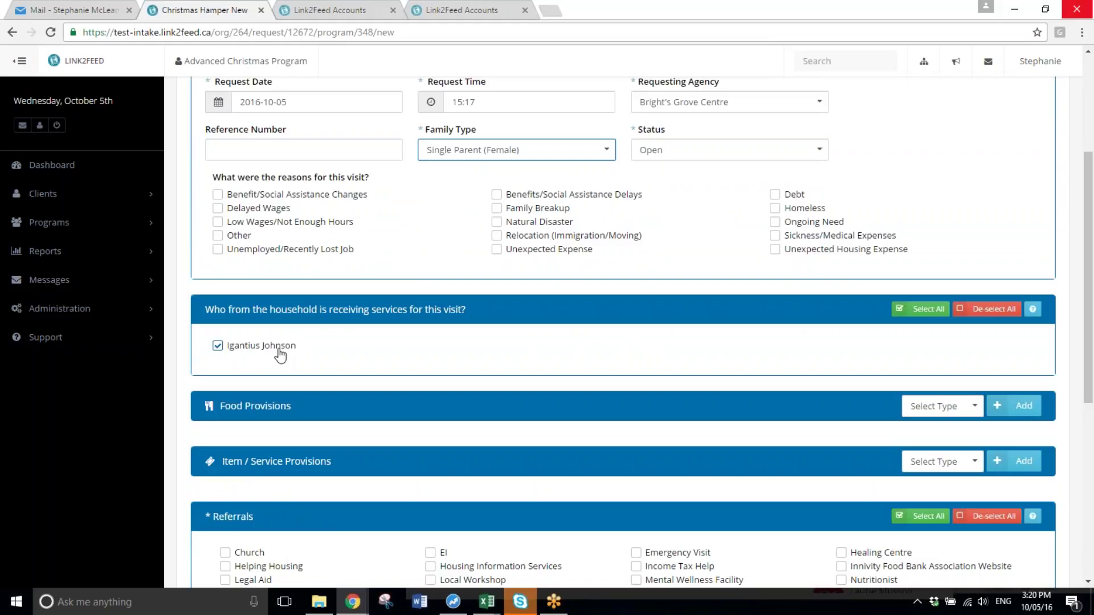
scroll(383, 280, "down", 1)
scroll(384, 280, "down", 1)
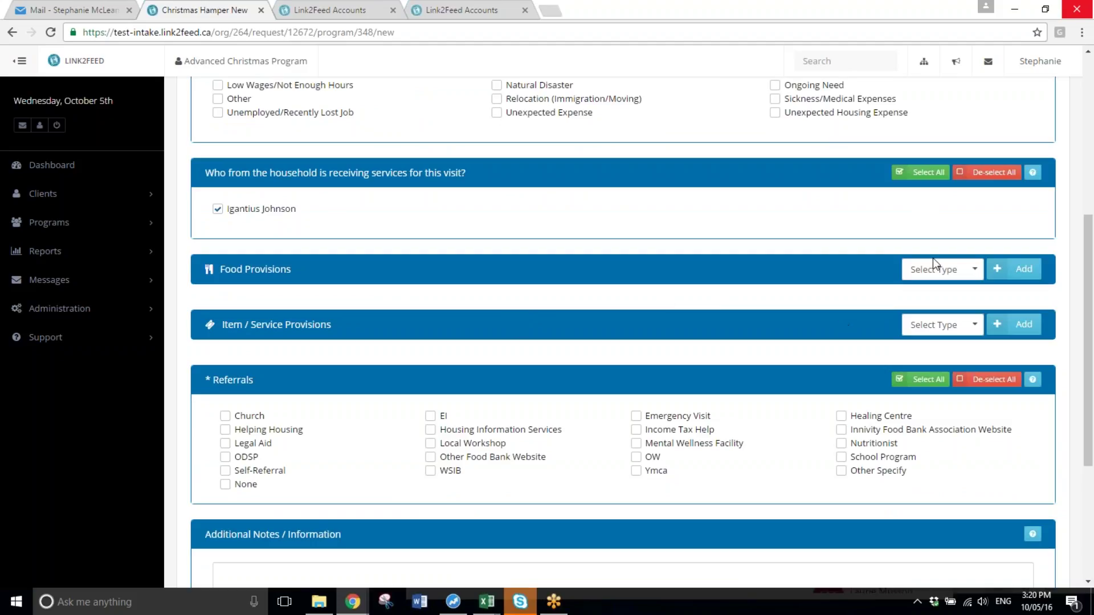
left_click(910, 279)
left_click(949, 351)
left_click(1020, 271)
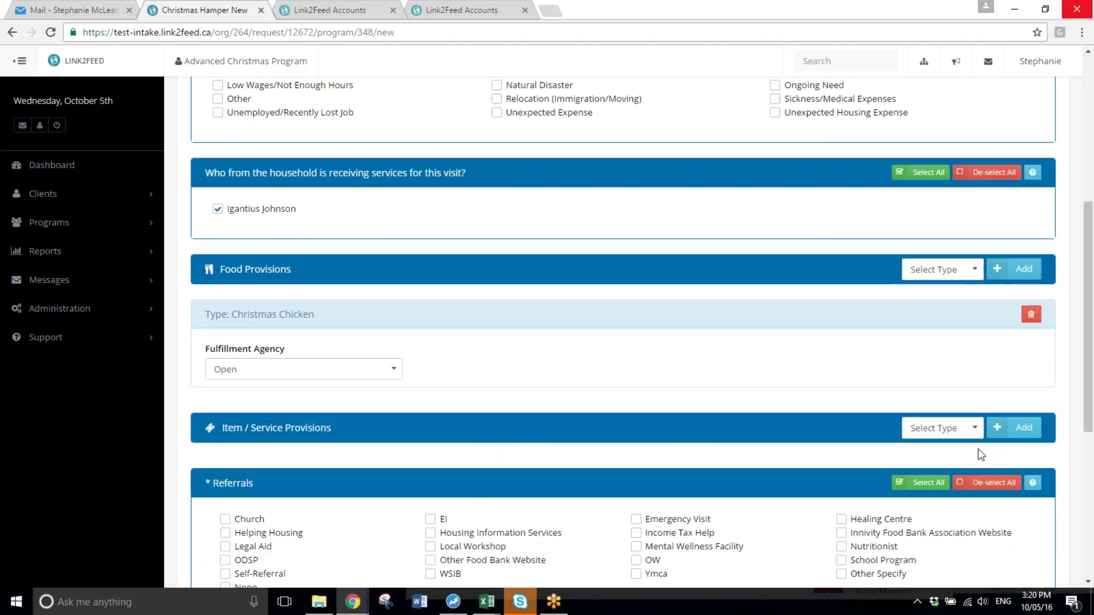
Add a Christmas Voucher to the request's item / service provisions
left_click(968, 428)
left_click(933, 501)
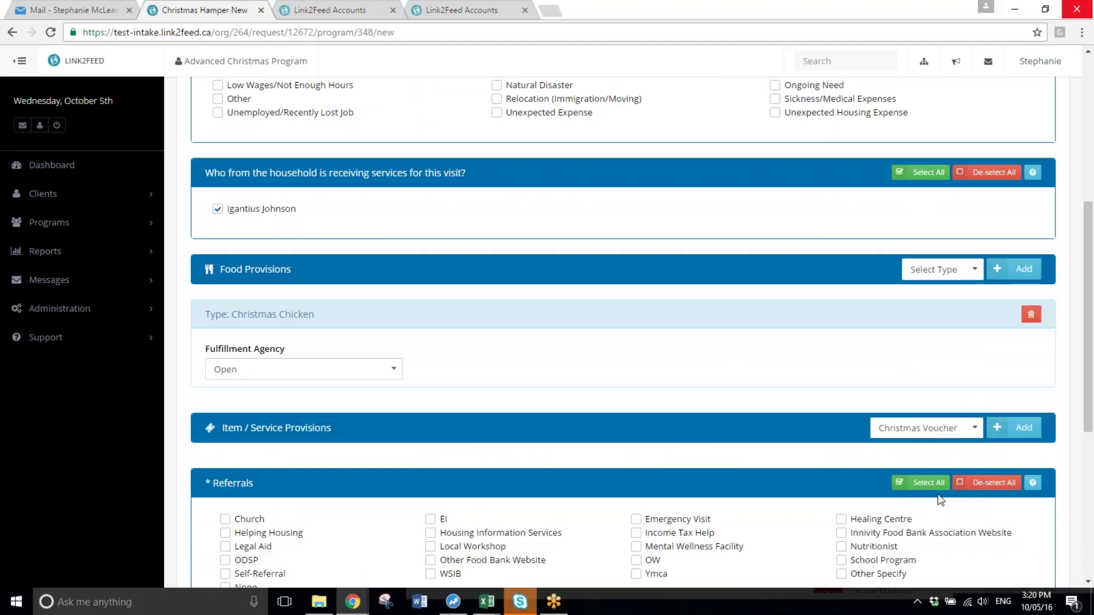
left_click(1020, 428)
Review the other food and item / service provision types available without adding any
left_click(949, 272)
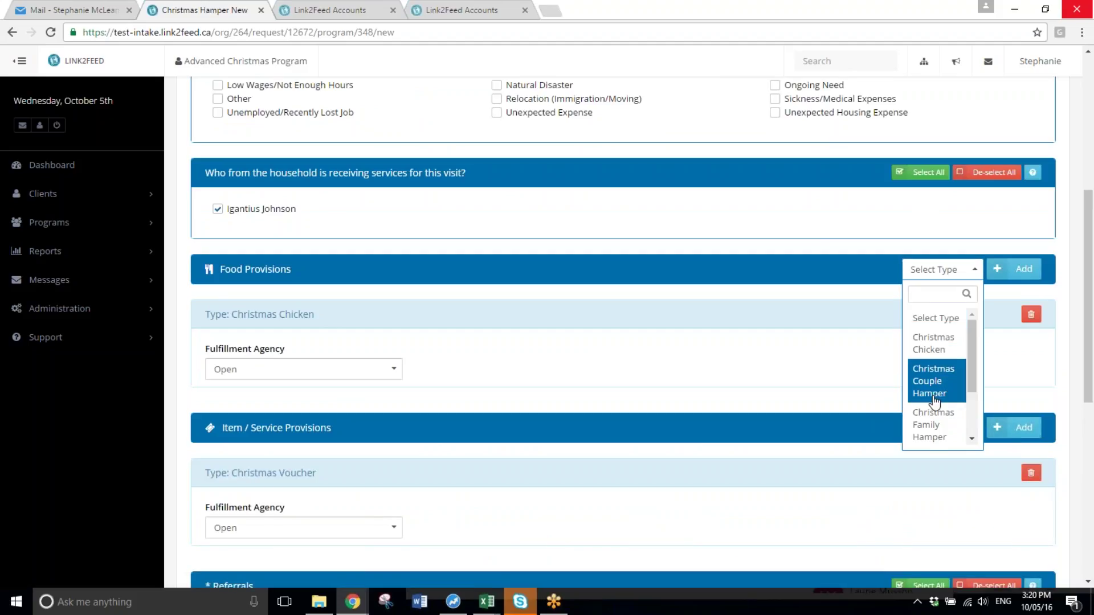
scroll(934, 401, "down", 2)
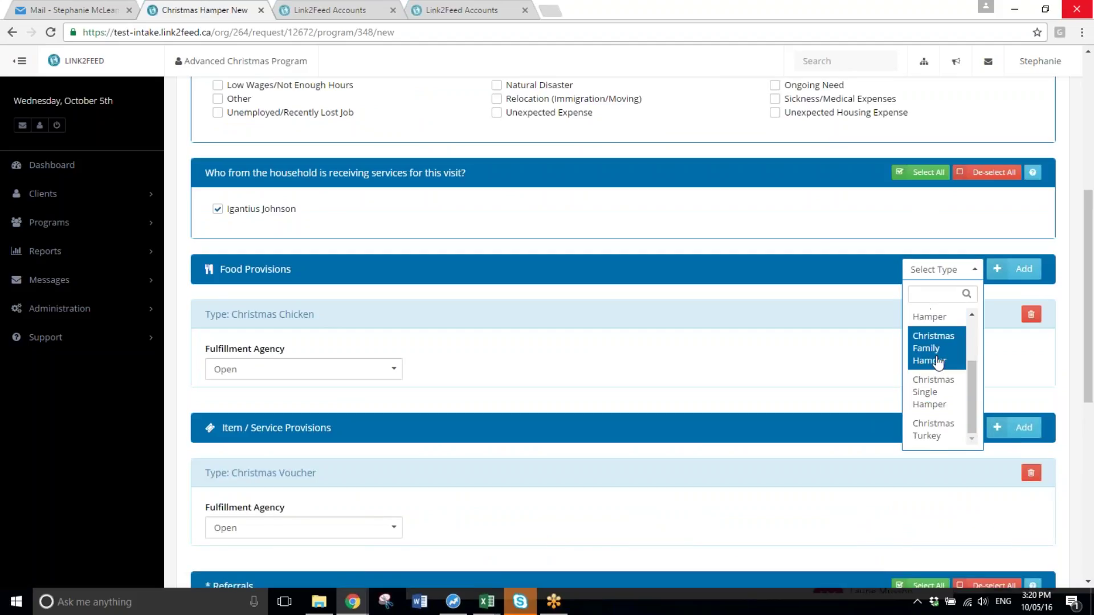
left_click_drag(976, 397, 1007, 351)
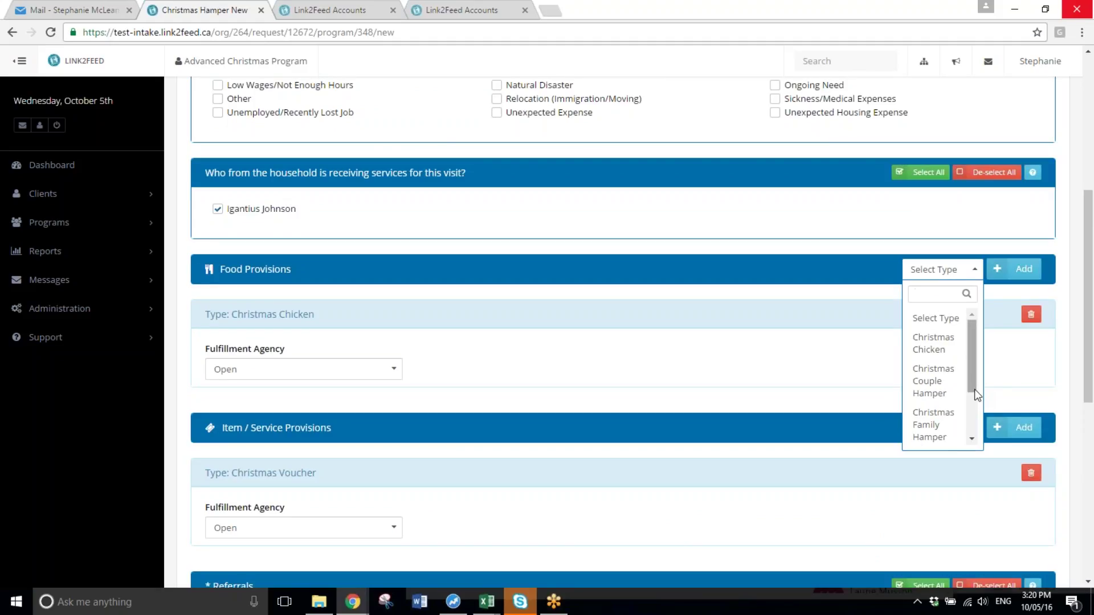
left_click(1025, 397)
left_click(967, 429)
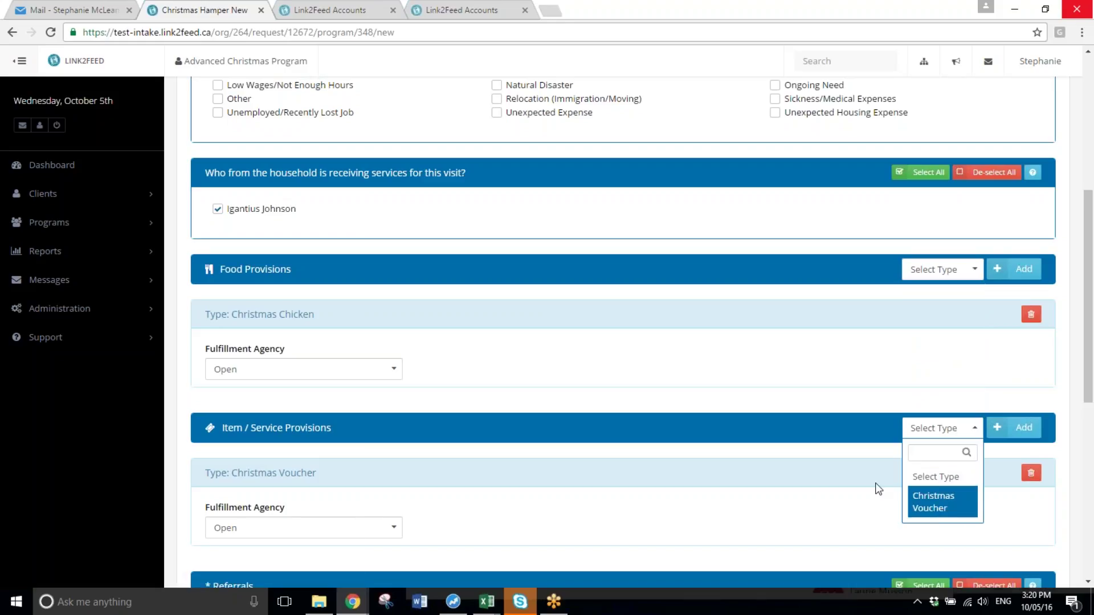
left_click(877, 451)
Mark Ymca as the referral and save the Christmas Hamper request
scroll(535, 364, "up", 3)
scroll(471, 357, "down", 4)
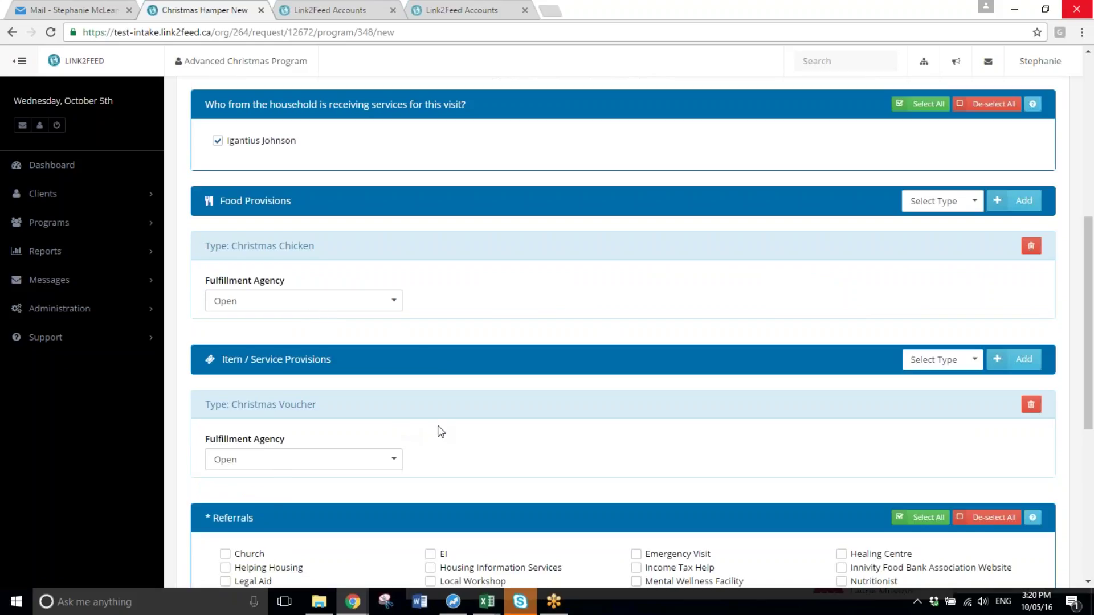
scroll(439, 430, "down", 3)
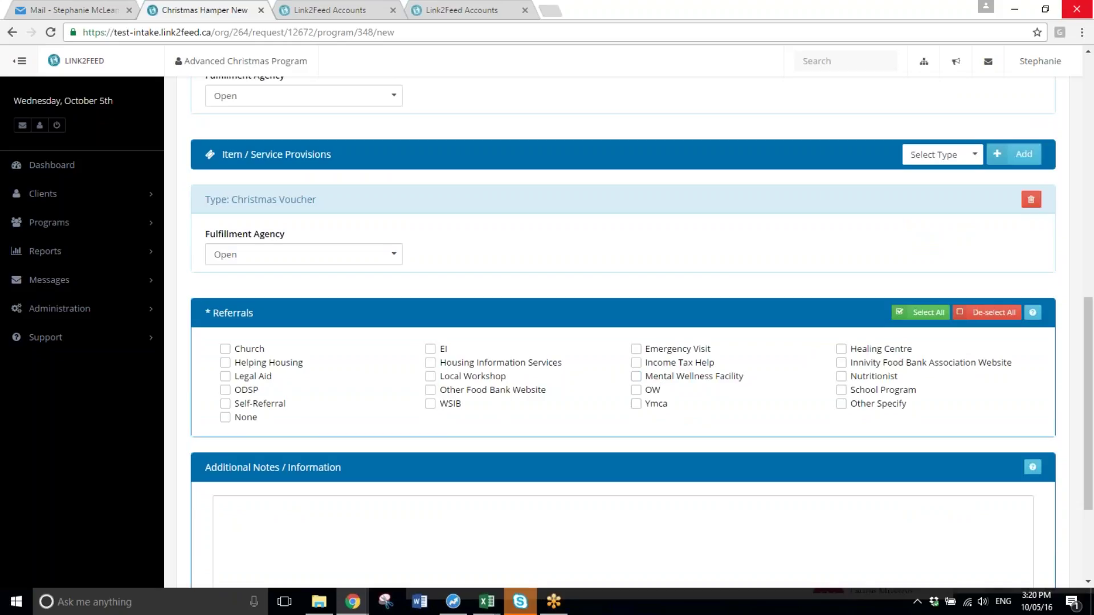
left_click(659, 405)
scroll(855, 479, "down", 3)
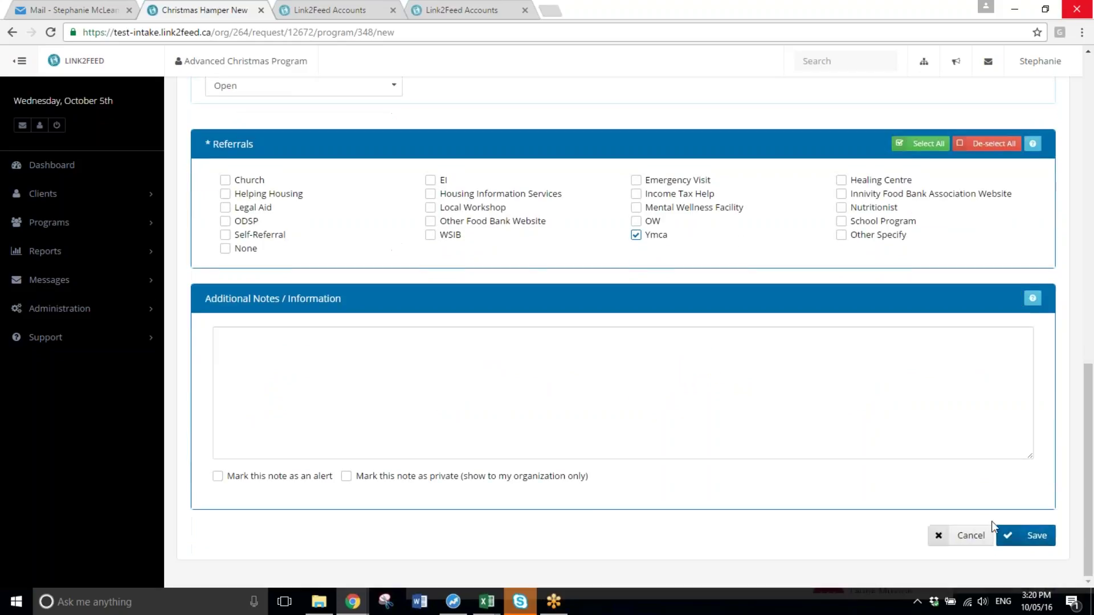
left_click(1034, 536)
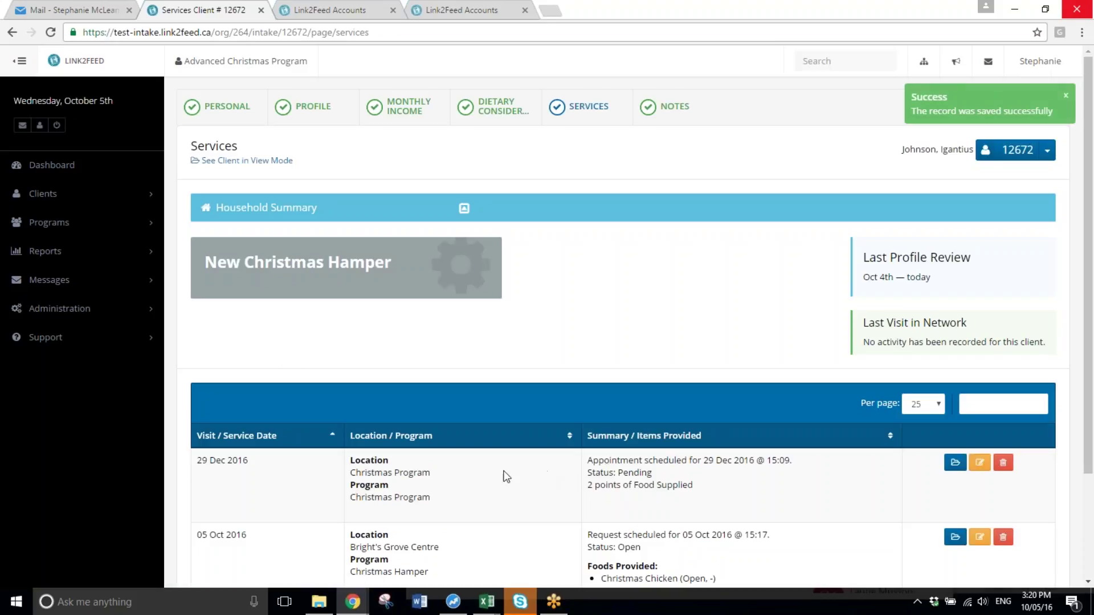
Open the clients' Support Requests list and look over its first requests
left_click(104, 206)
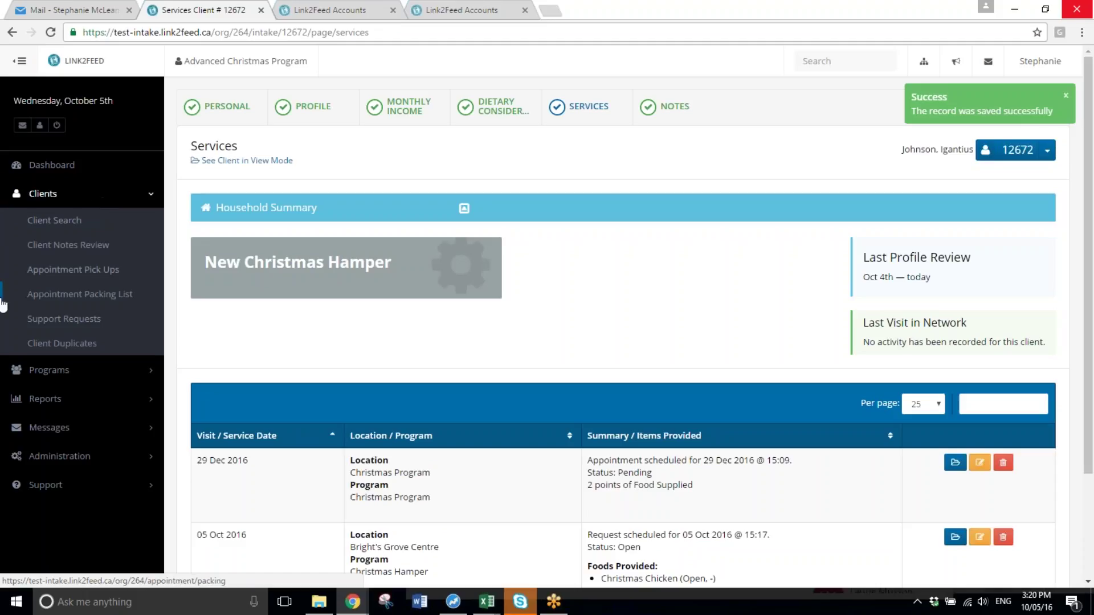
left_click(74, 326)
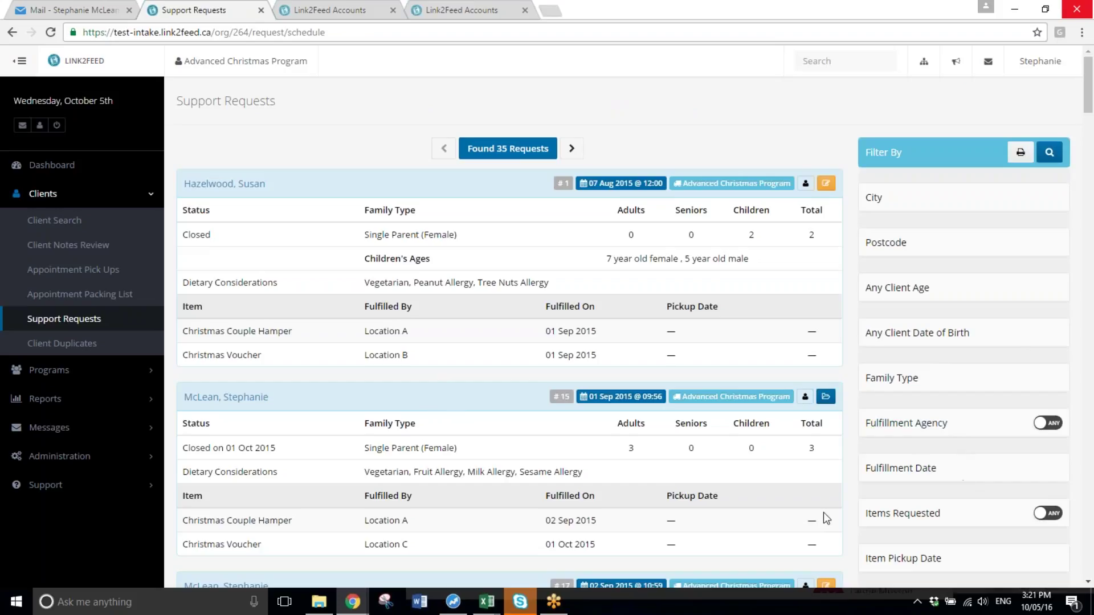
scroll(822, 511, "down", 1)
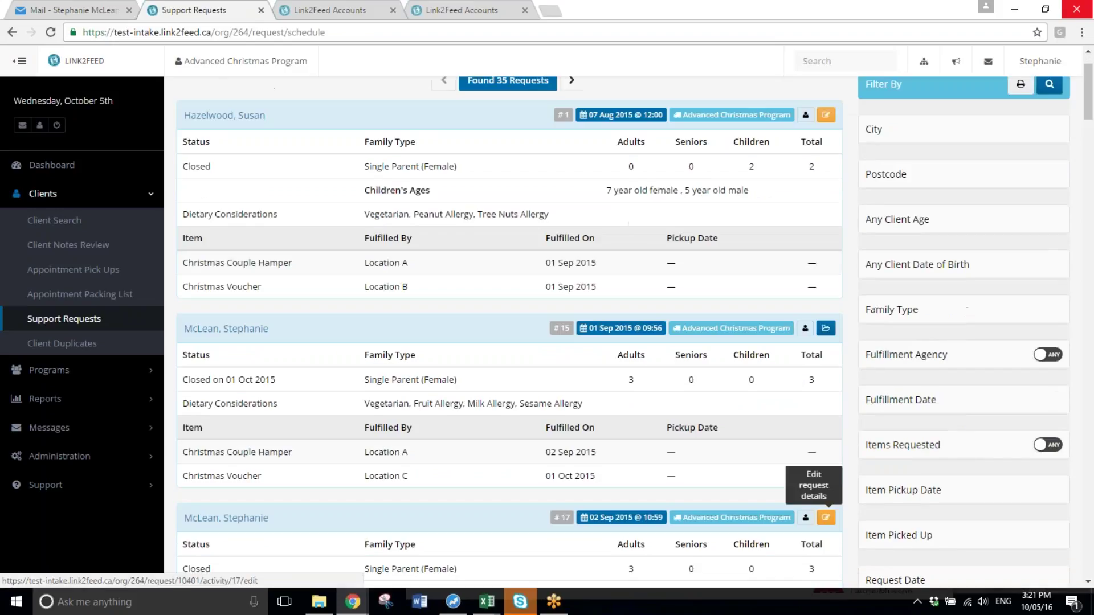
scroll(825, 517, "up", 1)
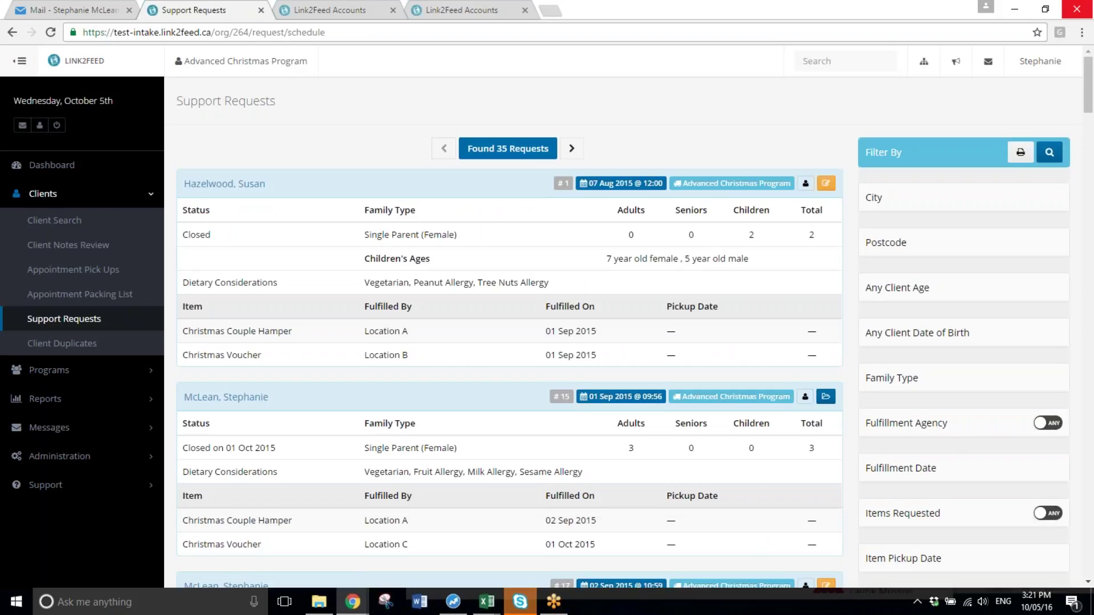
Filter the support requests to those with Christmas Chicken among the items requested
scroll(900, 371, "down", 3)
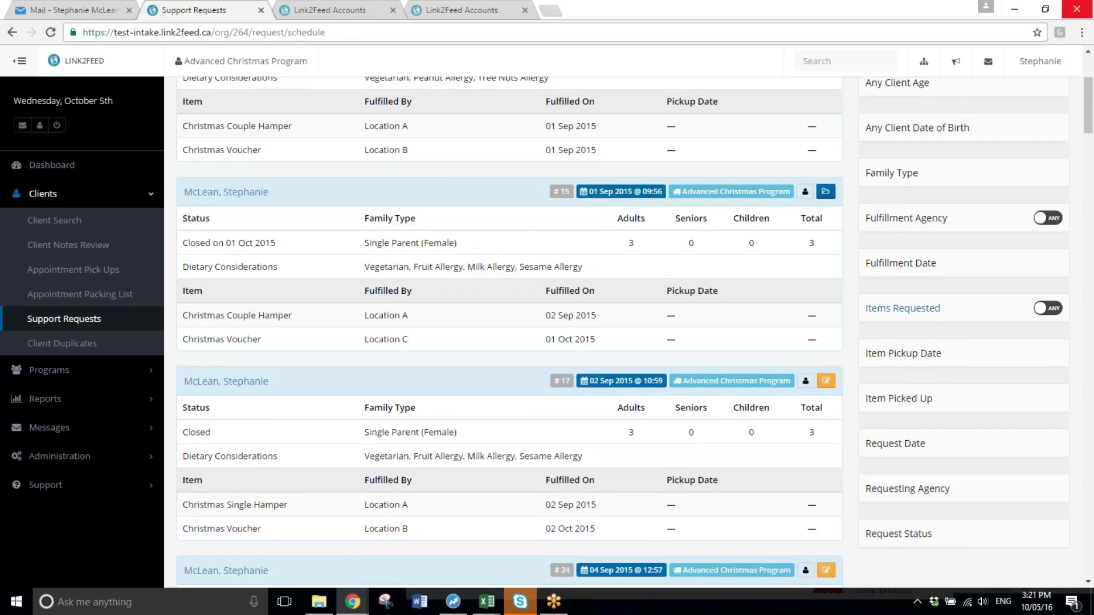
left_click(911, 308)
left_click(917, 345)
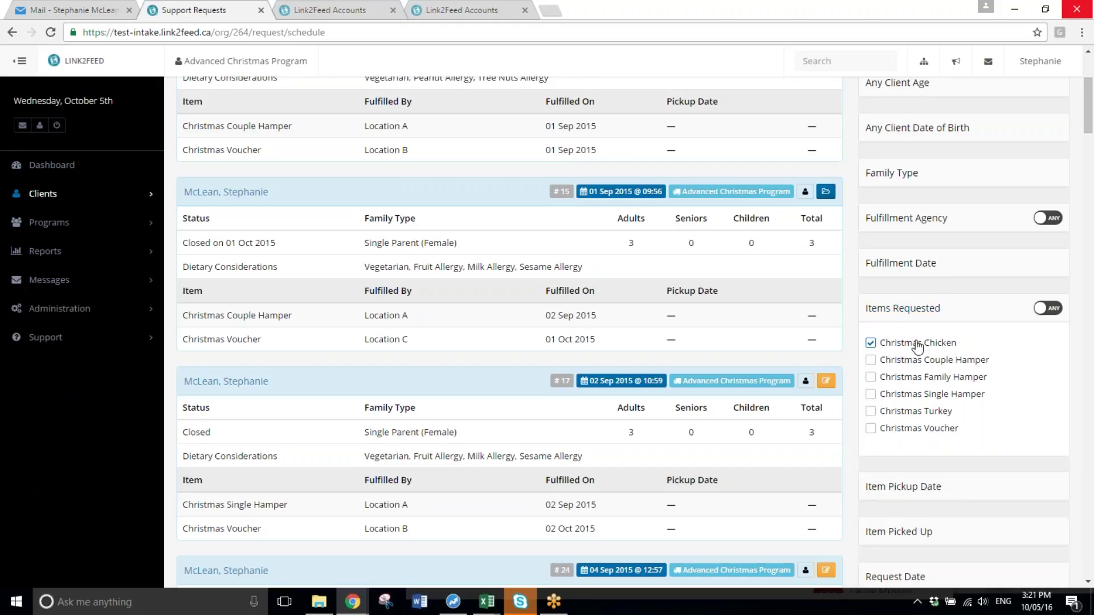
scroll(1026, 348, "up", 4)
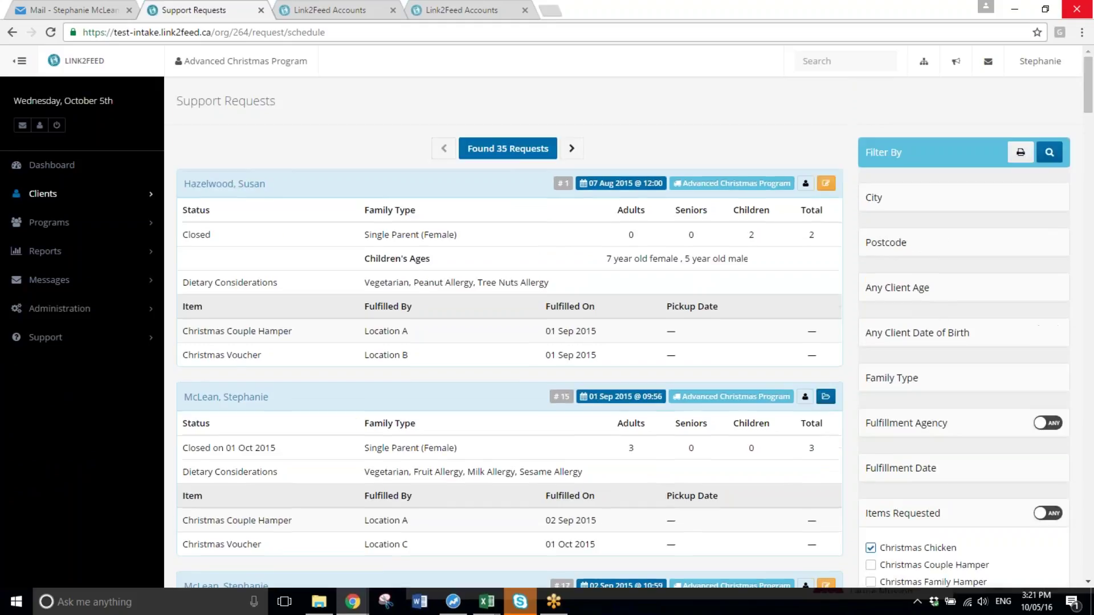
left_click(1049, 152)
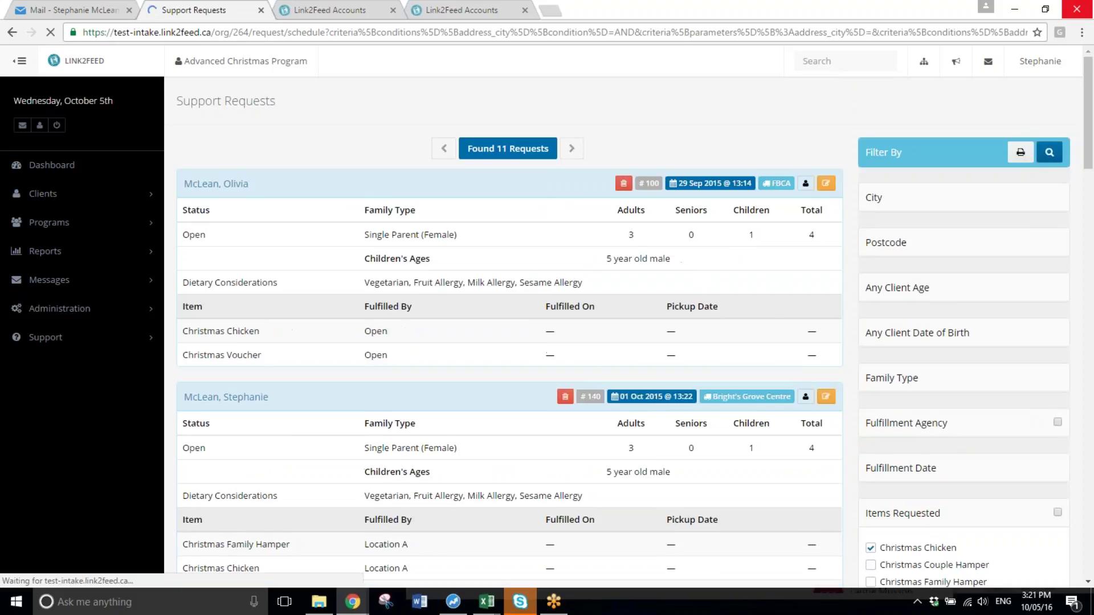
Look over the filtered requests and narrow them further to the request statuses Open and Pending
scroll(627, 331, "down", 5)
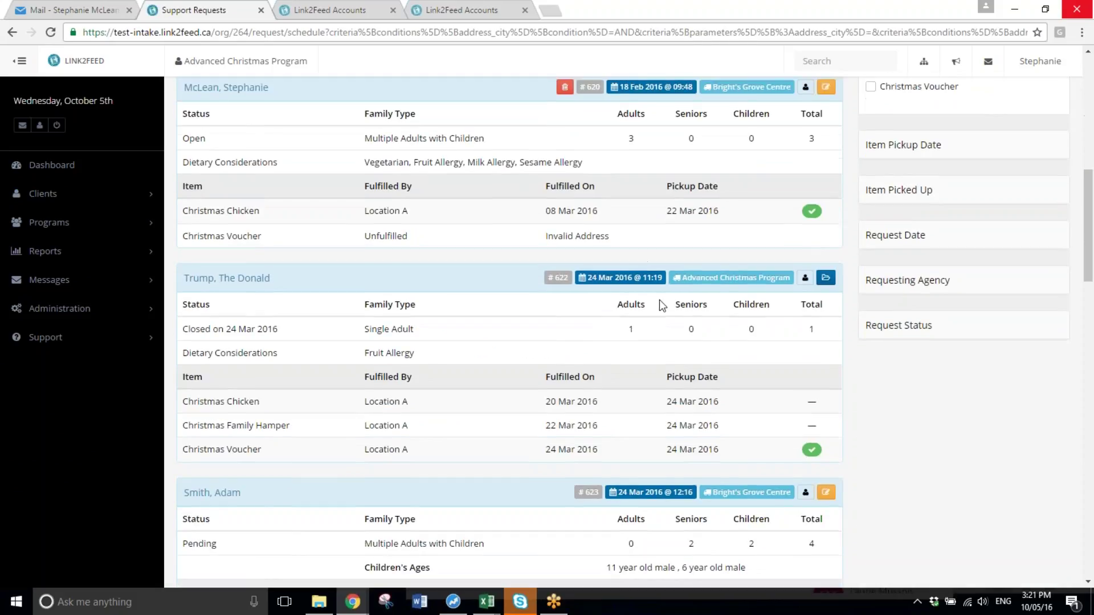
scroll(658, 300, "up", 5)
scroll(877, 386, "down", 2)
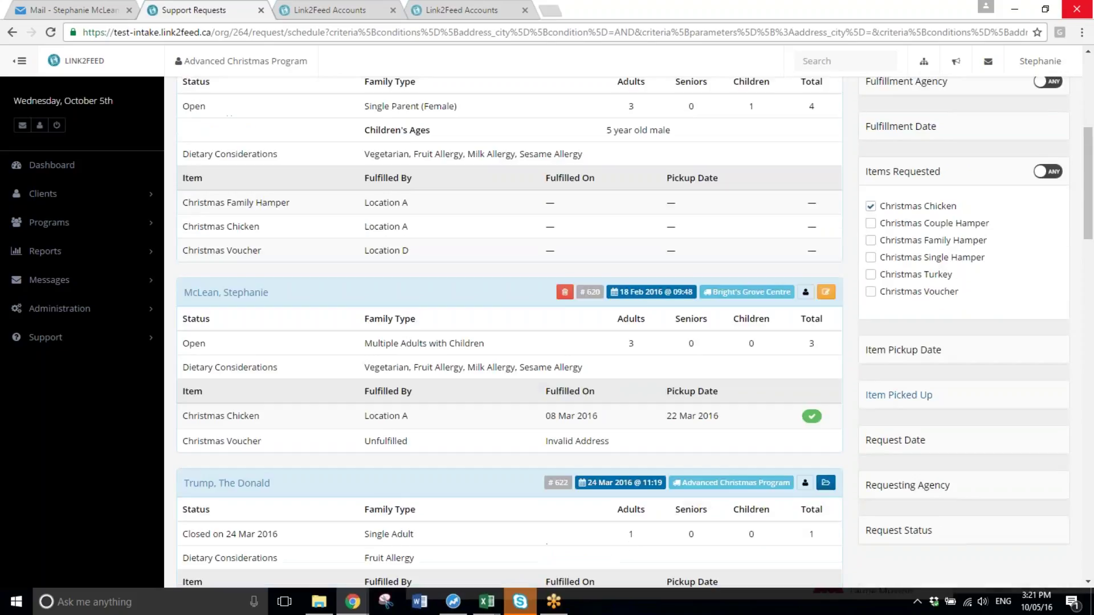
mouse_move(812, 420)
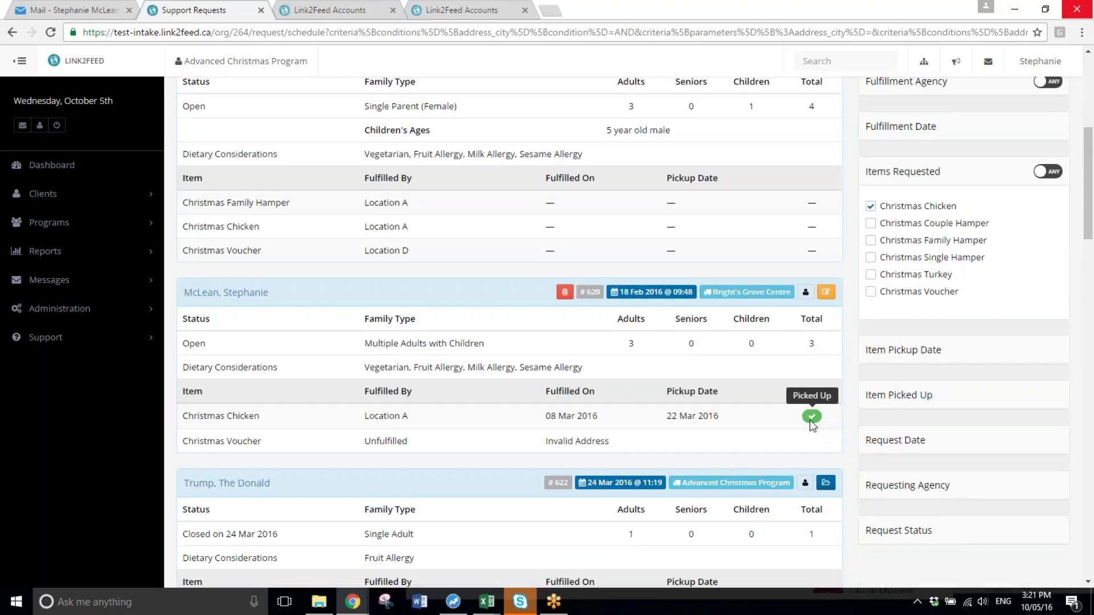
left_click(926, 530)
scroll(908, 509, "down", 4)
left_click(872, 380)
left_click(871, 394)
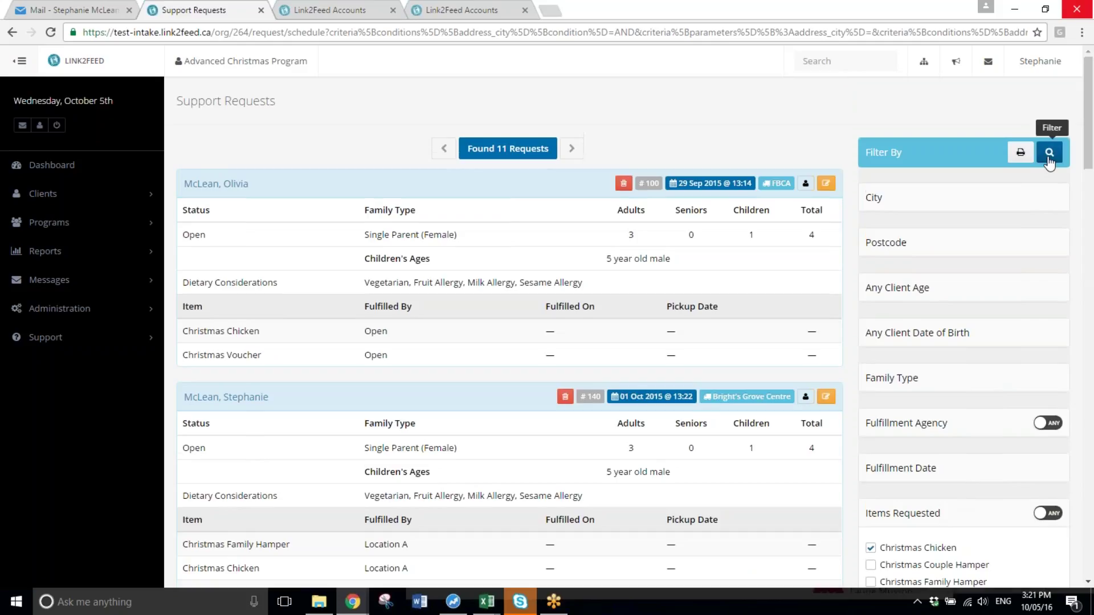
left_click(1048, 152)
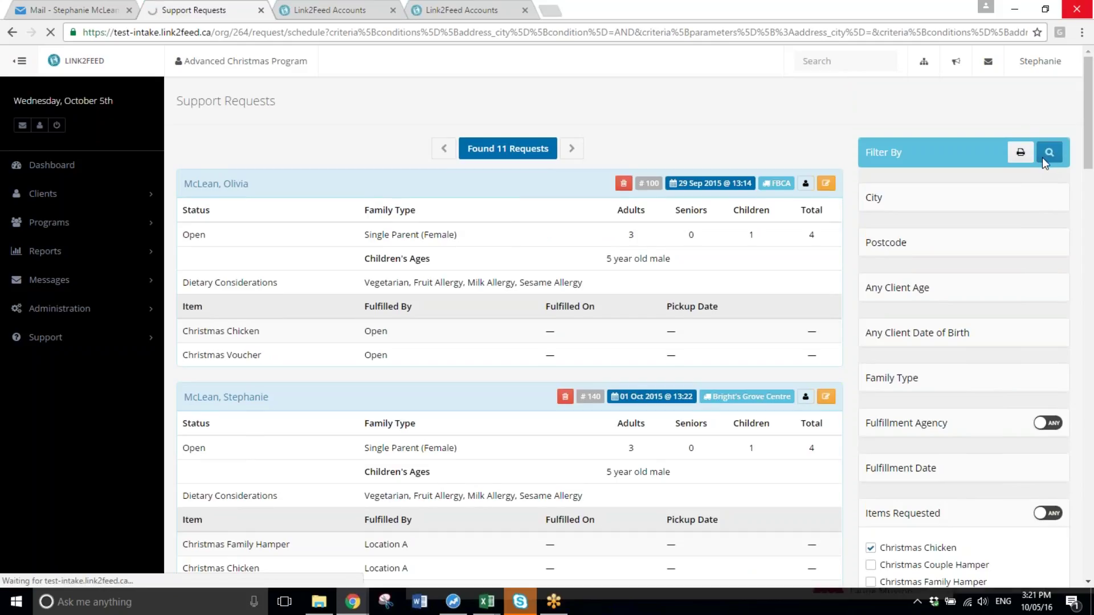
Examine the filtered Christmas Chicken requests for their fulfilling locations, fulfilment dates and pickup details
scroll(543, 330, "down", 7)
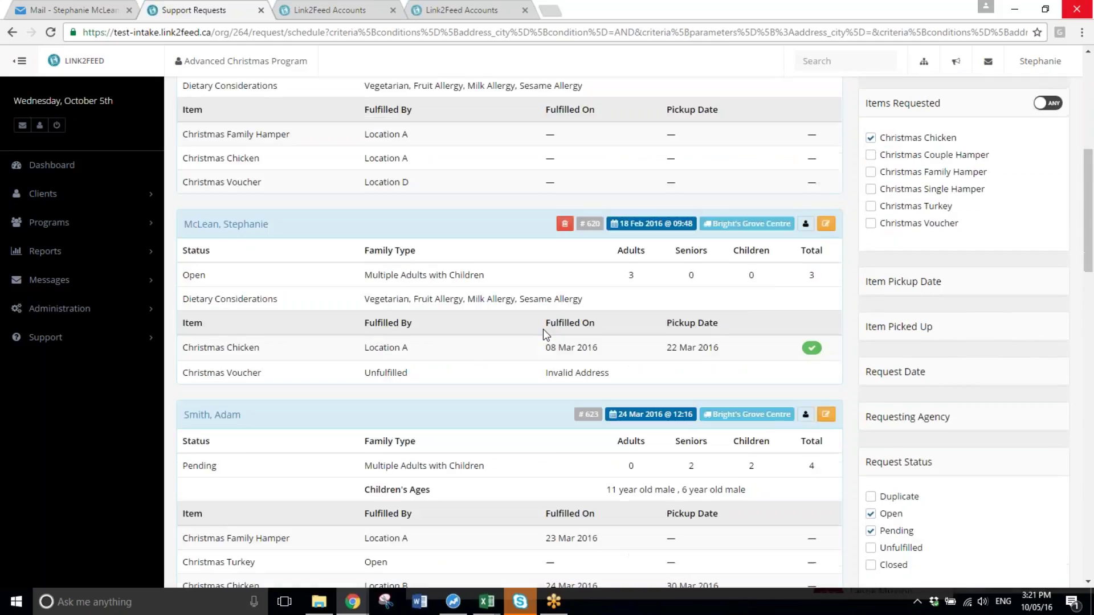
scroll(543, 329, "up", 2)
scroll(542, 329, "up", 1)
scroll(542, 330, "up", 1)
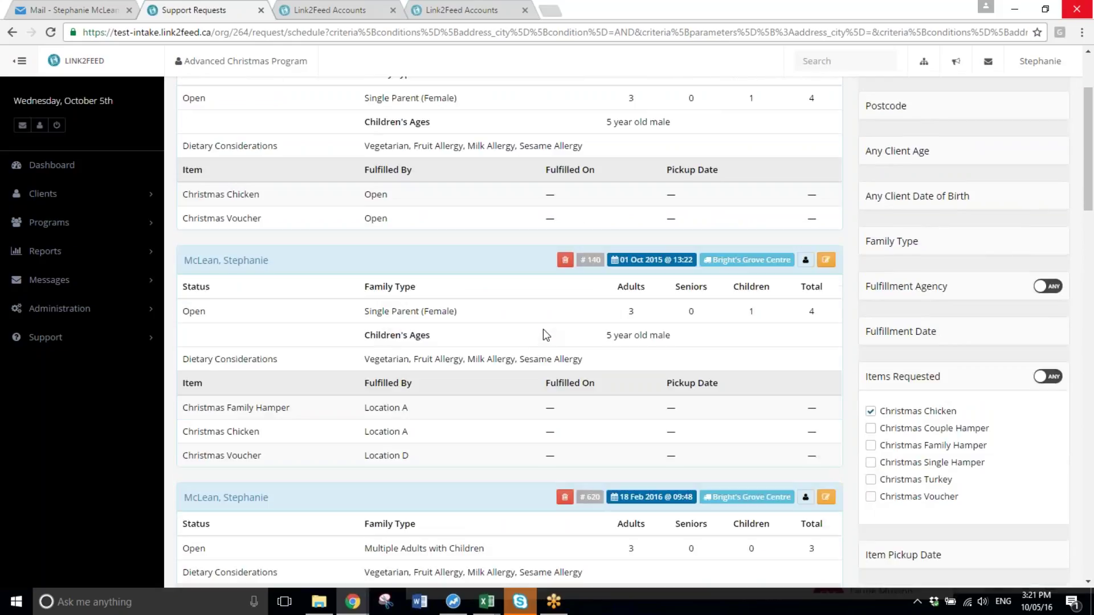
scroll(551, 342, "up", 1)
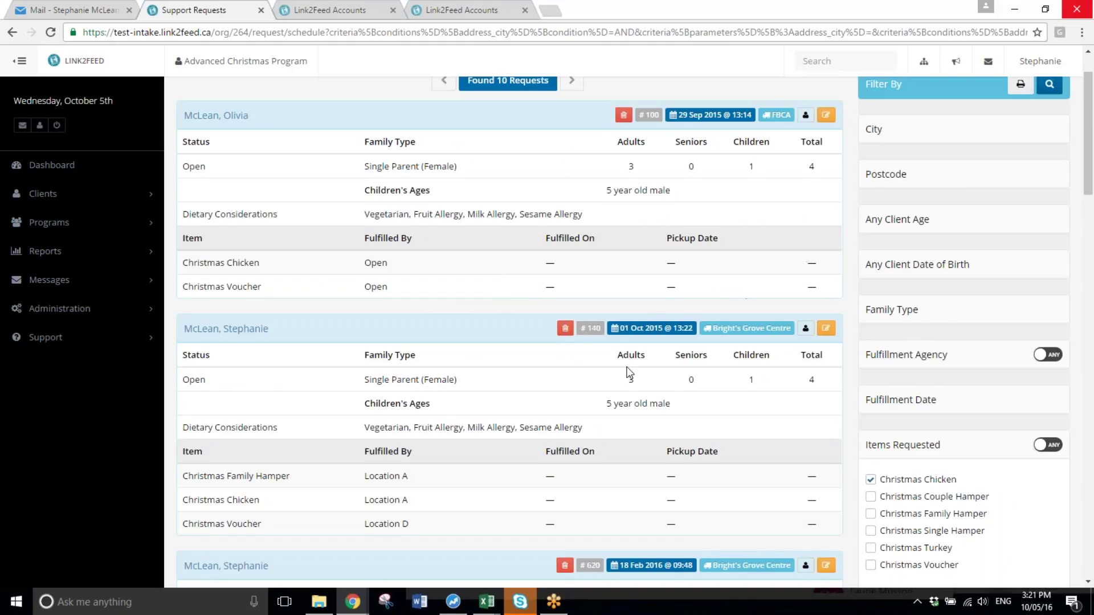
scroll(792, 276, "down", 3)
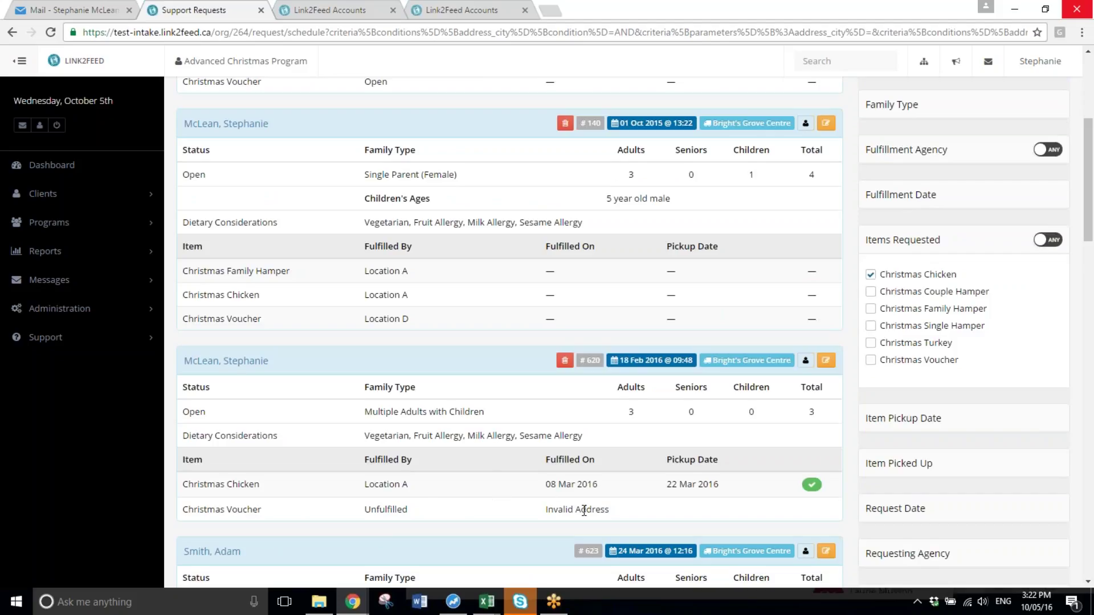
scroll(965, 149, "up", 5)
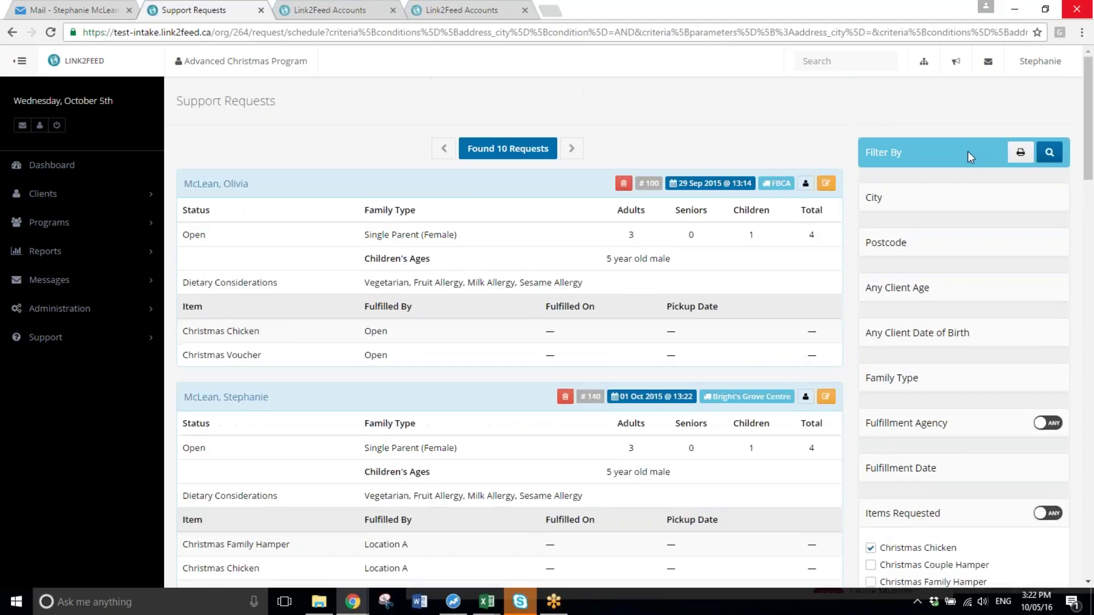
Open the City and Postcode filters and remove the blank postcode entry
left_click(888, 200)
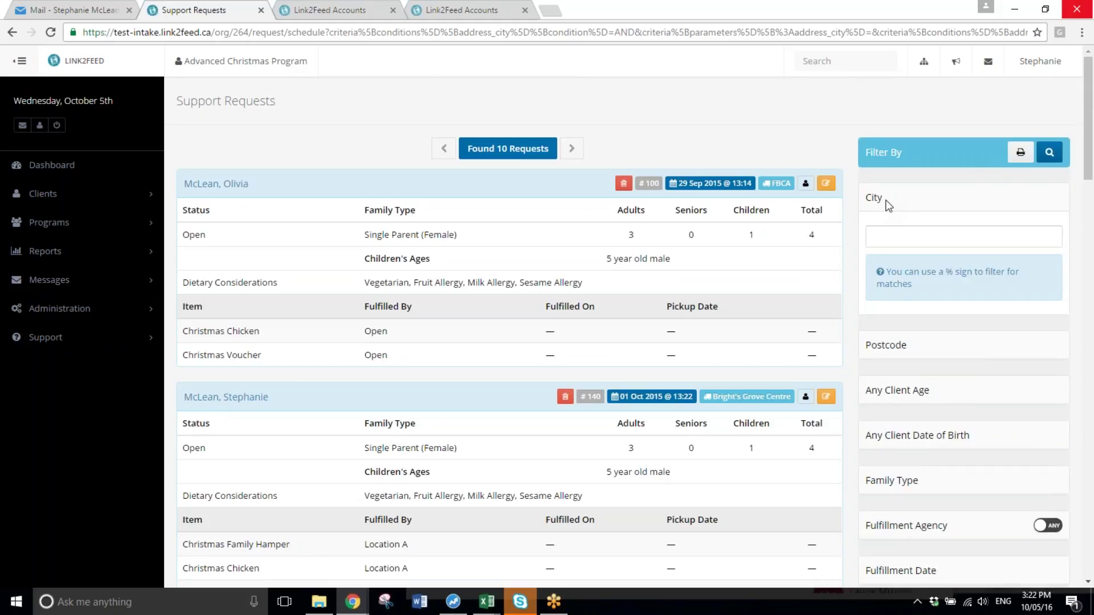
left_click(899, 352)
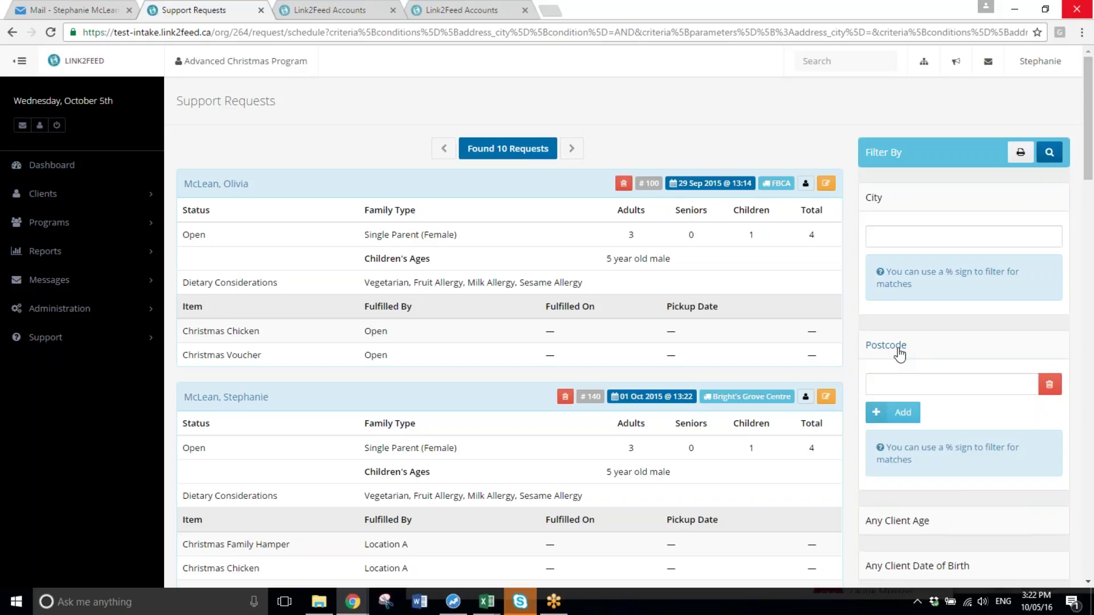
left_click(875, 384)
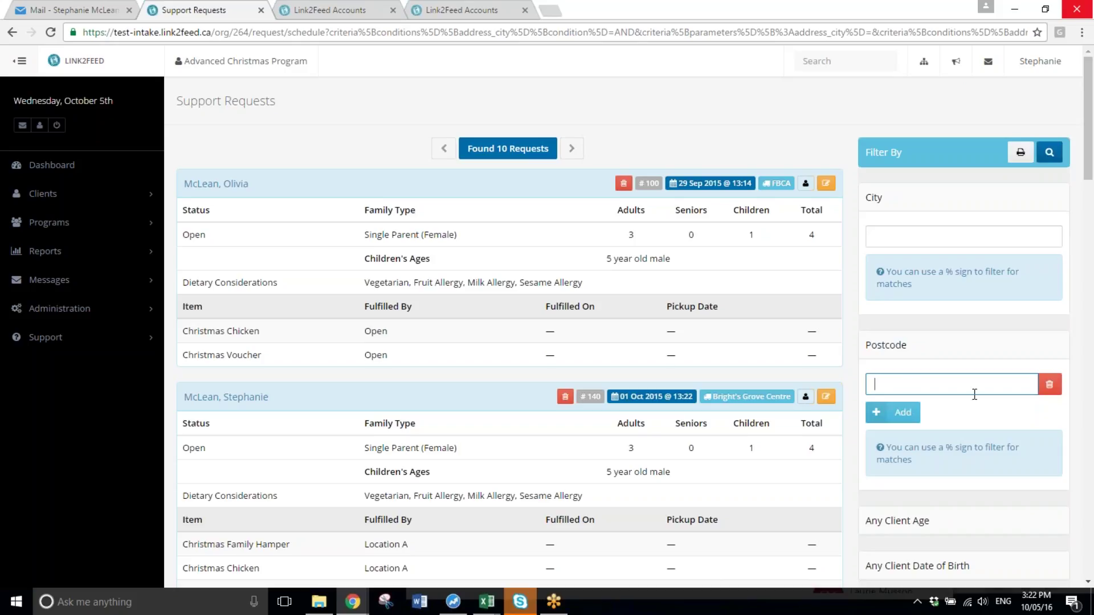
left_click(1050, 385)
scroll(1030, 405, "down", 2)
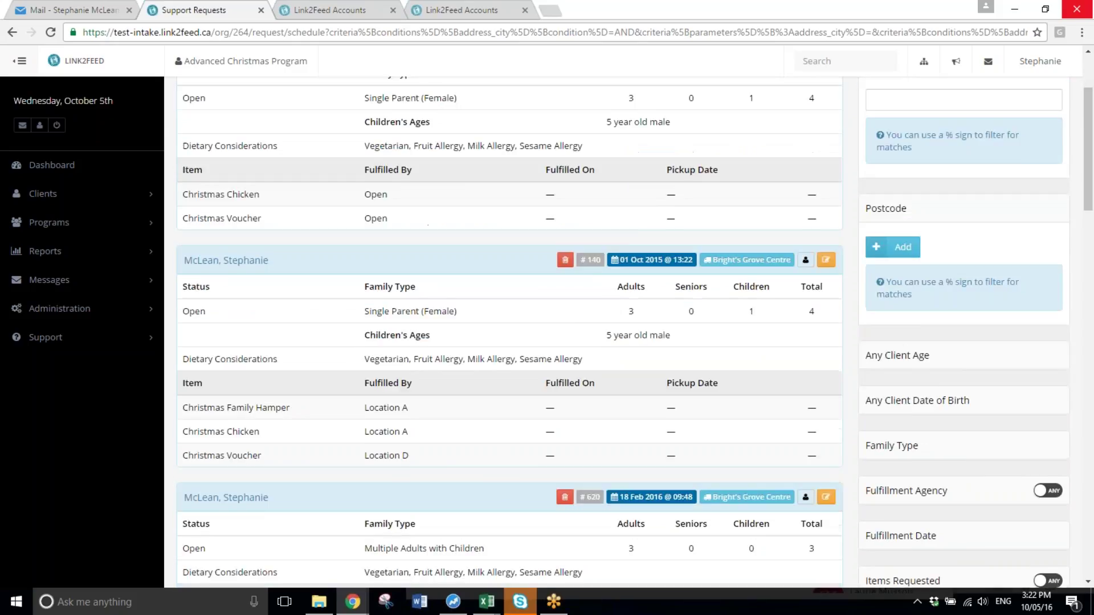
Open the Family Type filter and look through its household options
left_click(891, 450)
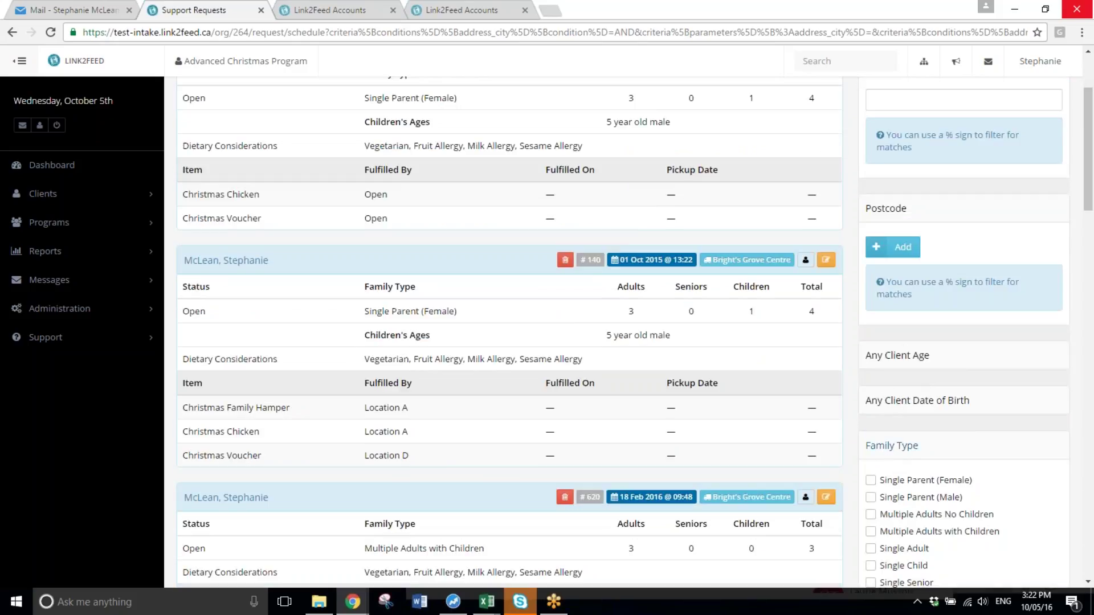
scroll(891, 453, "down", 1)
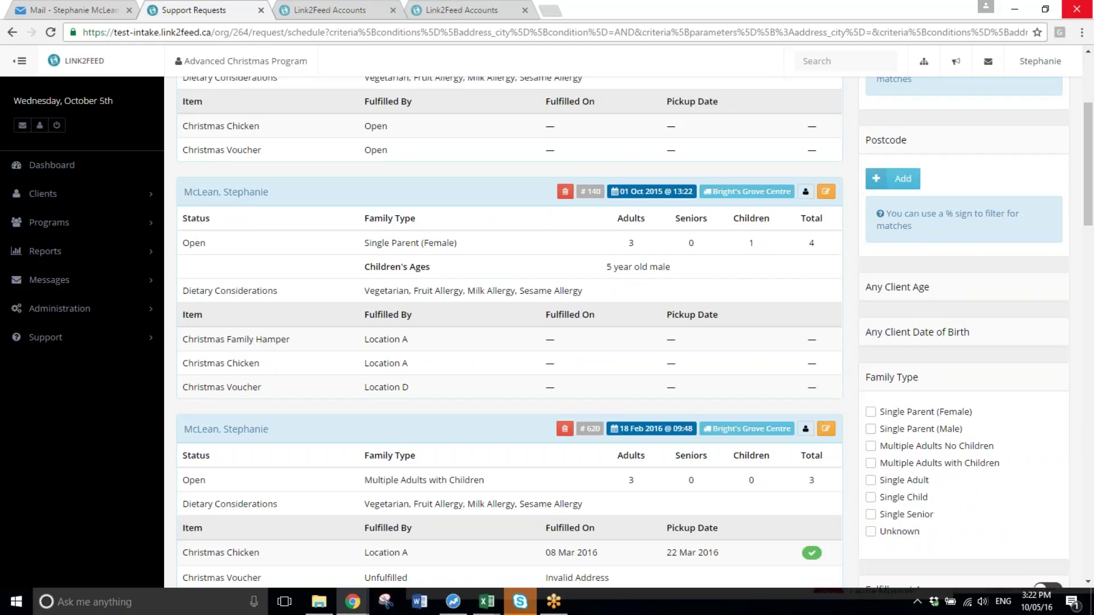
scroll(892, 473, "down", 1)
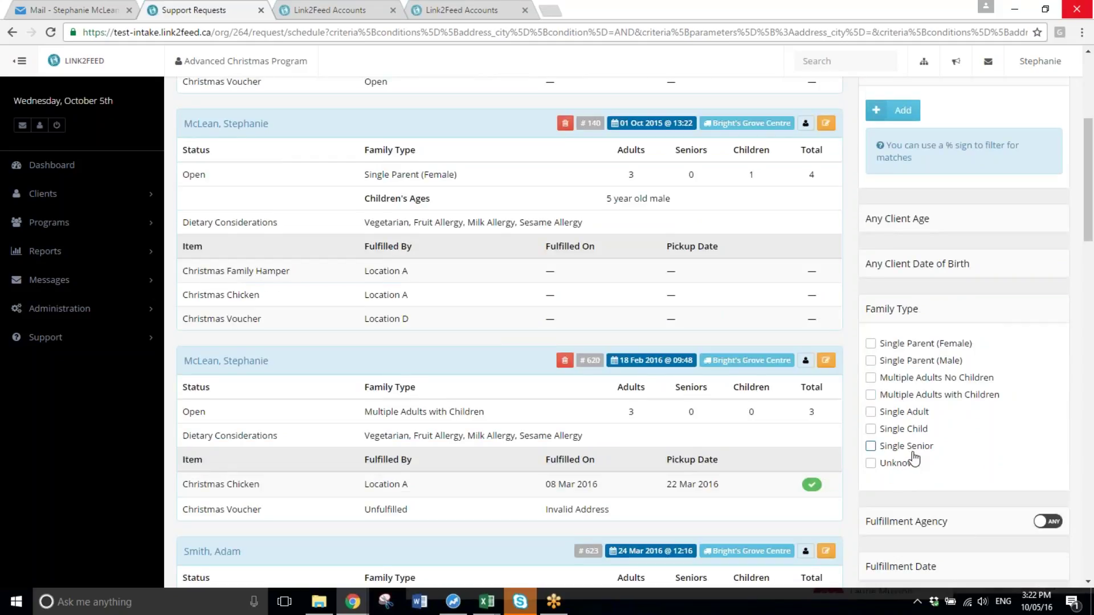
scroll(911, 456, "down", 2)
Open the Fulfillment Agency filter and select Unfulfilled, keeping Christmas Chicken among the items requested
left_click(966, 386)
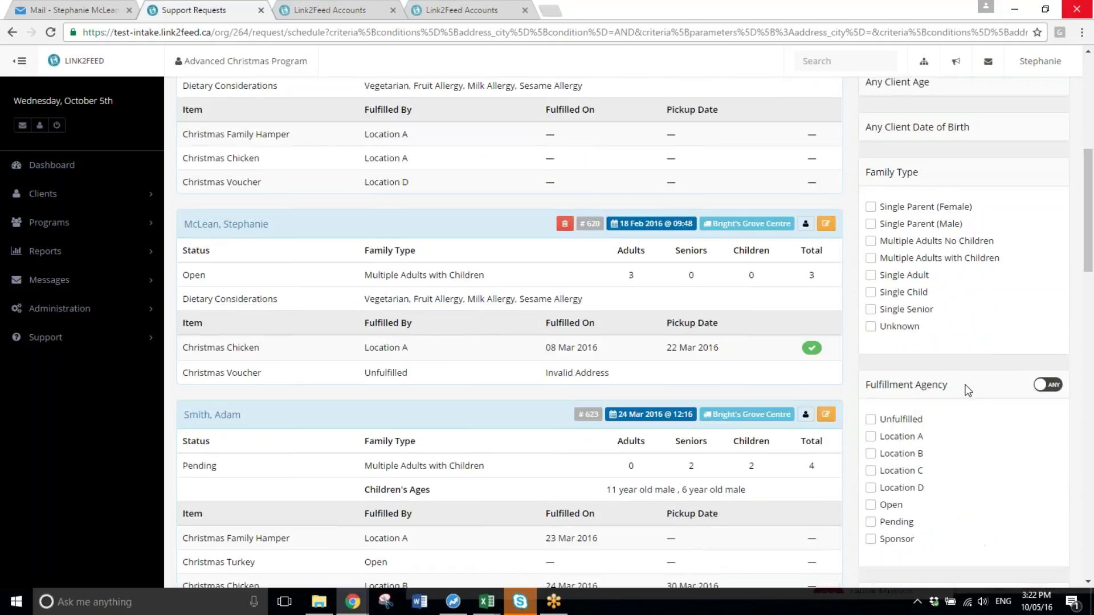
left_click(915, 422)
scroll(916, 431, "down", 5)
left_click(915, 404)
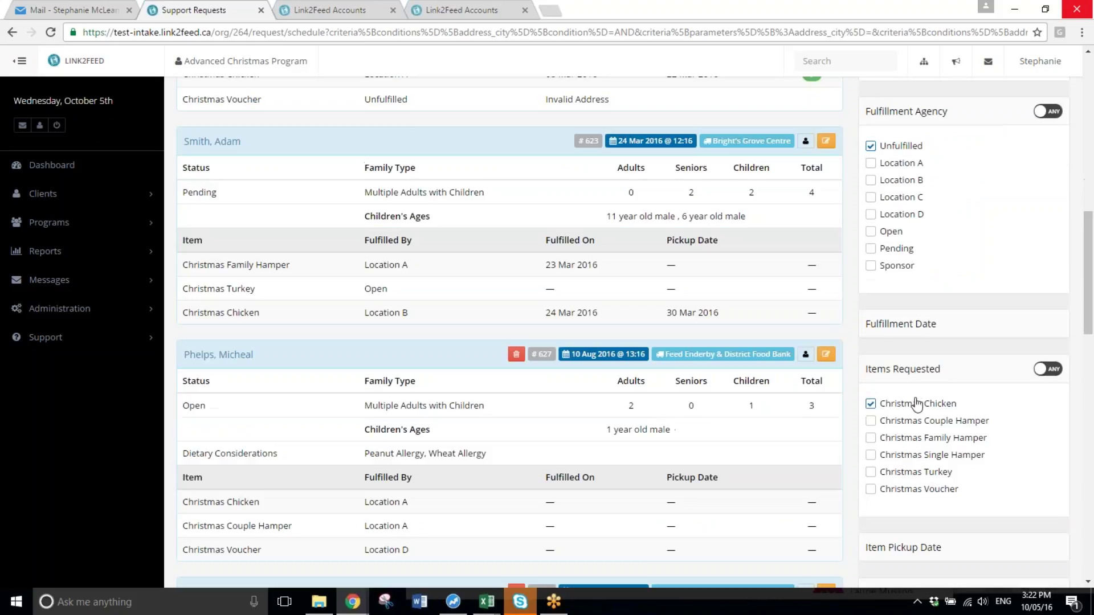
Open the Fulfillment Date, Item Pickup Date and Item Picked Up filters and select No for picked up
left_click(900, 323)
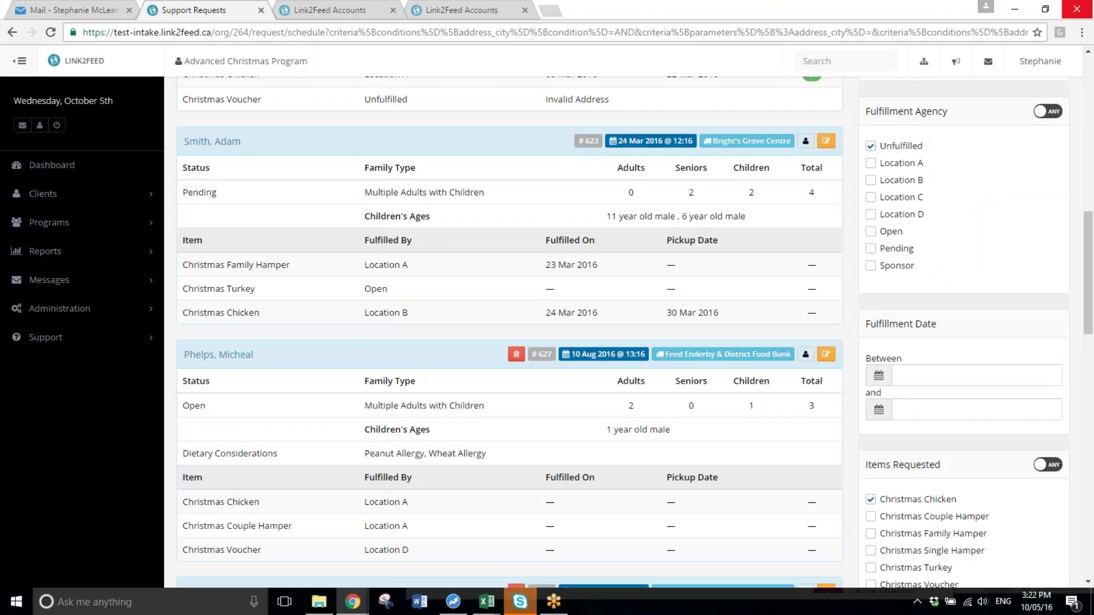
scroll(923, 336, "down", 5)
scroll(914, 465, "down", 2)
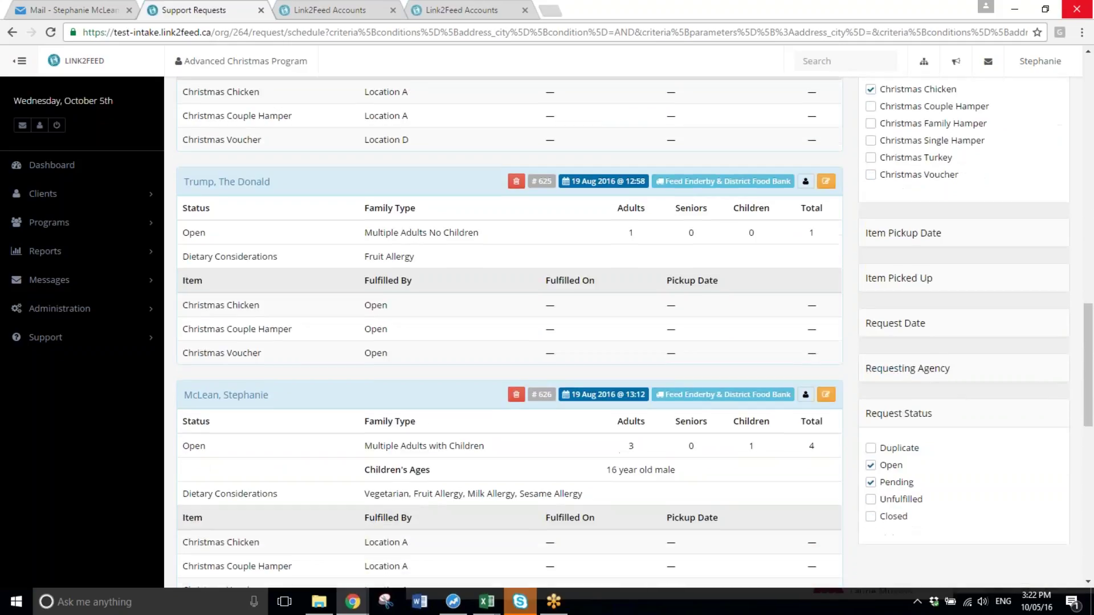
left_click(903, 233)
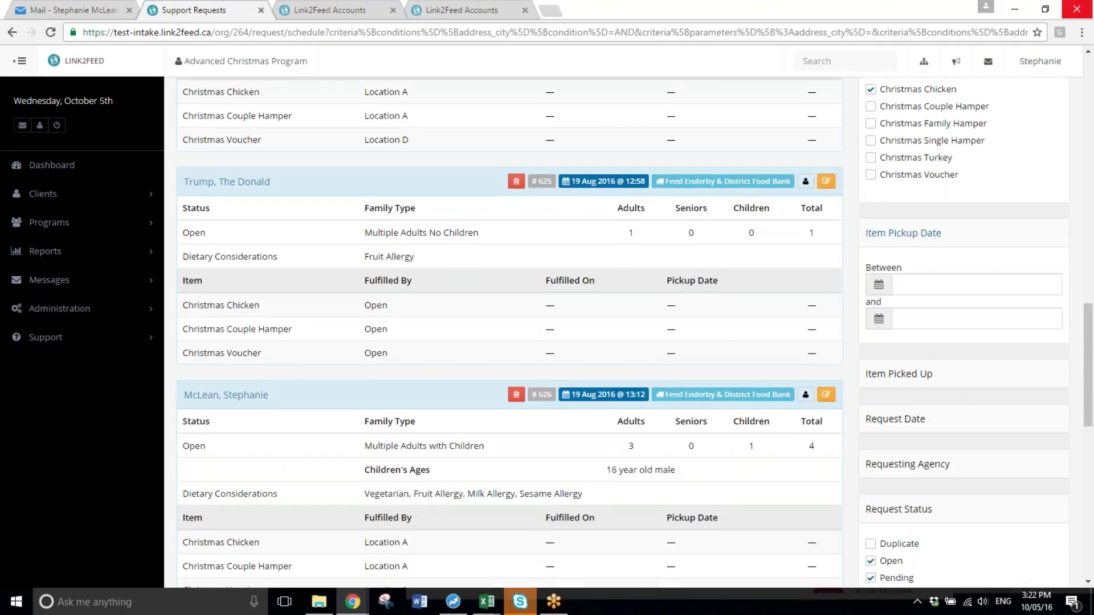
left_click(926, 374)
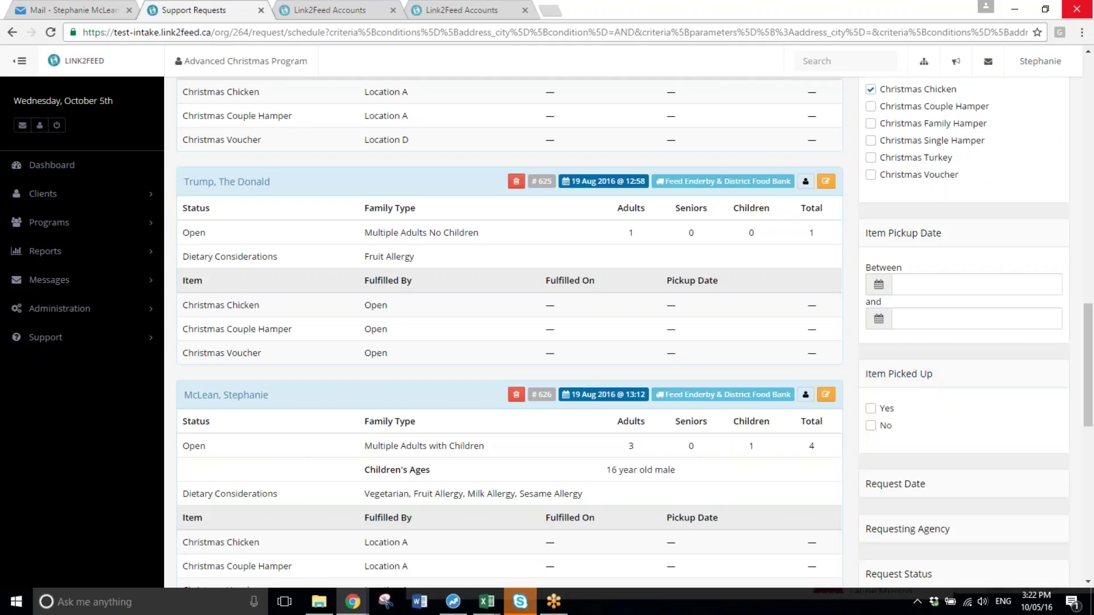
left_click(870, 426)
scroll(945, 312, "up", 5)
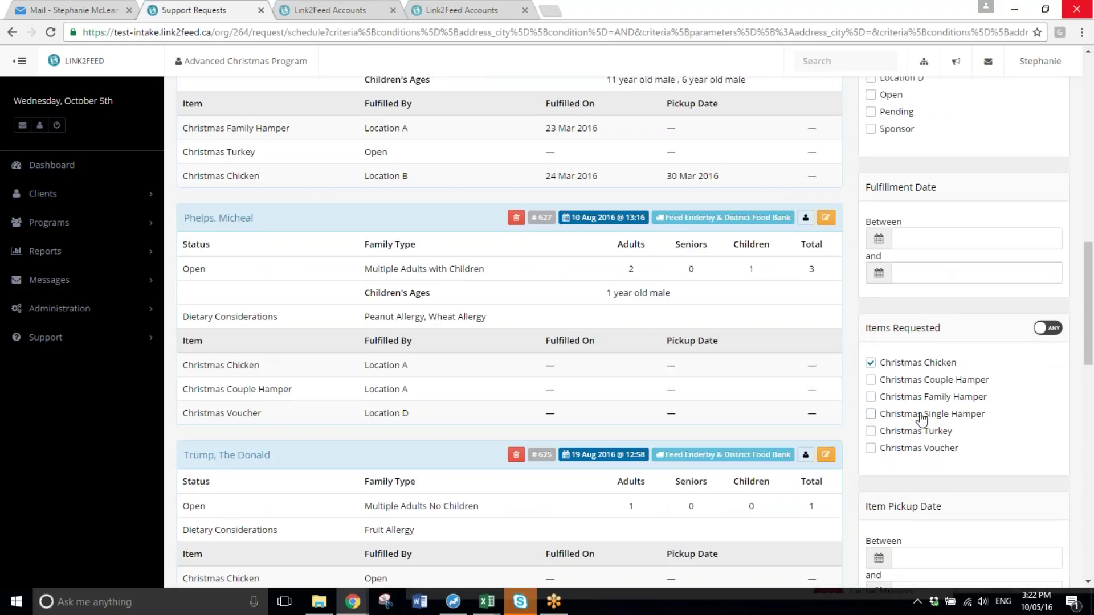
scroll(947, 342, "up", 4)
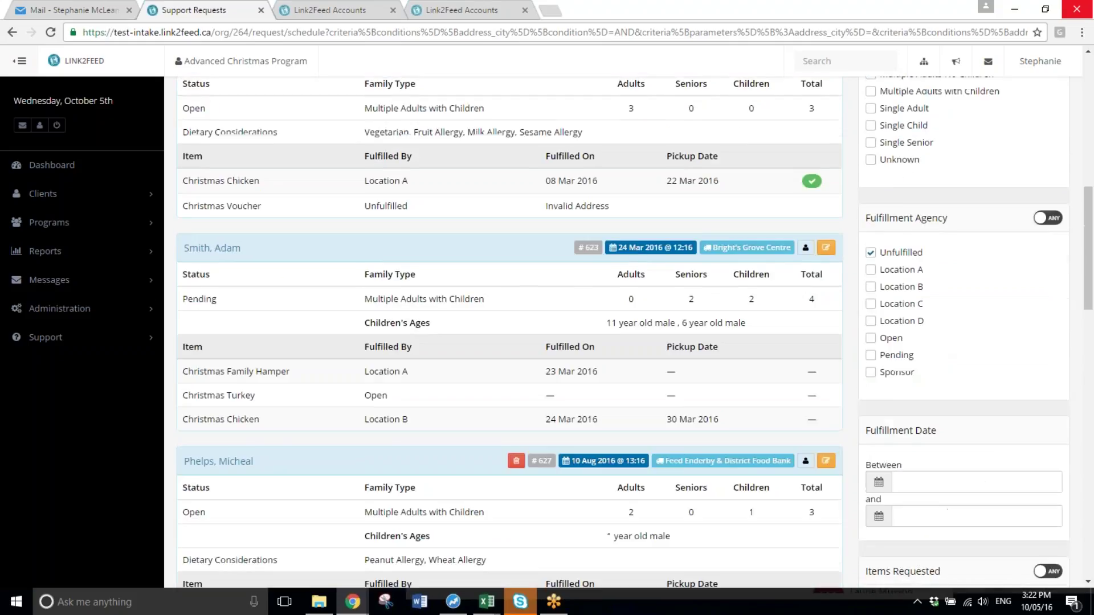
scroll(948, 342, "up", 10)
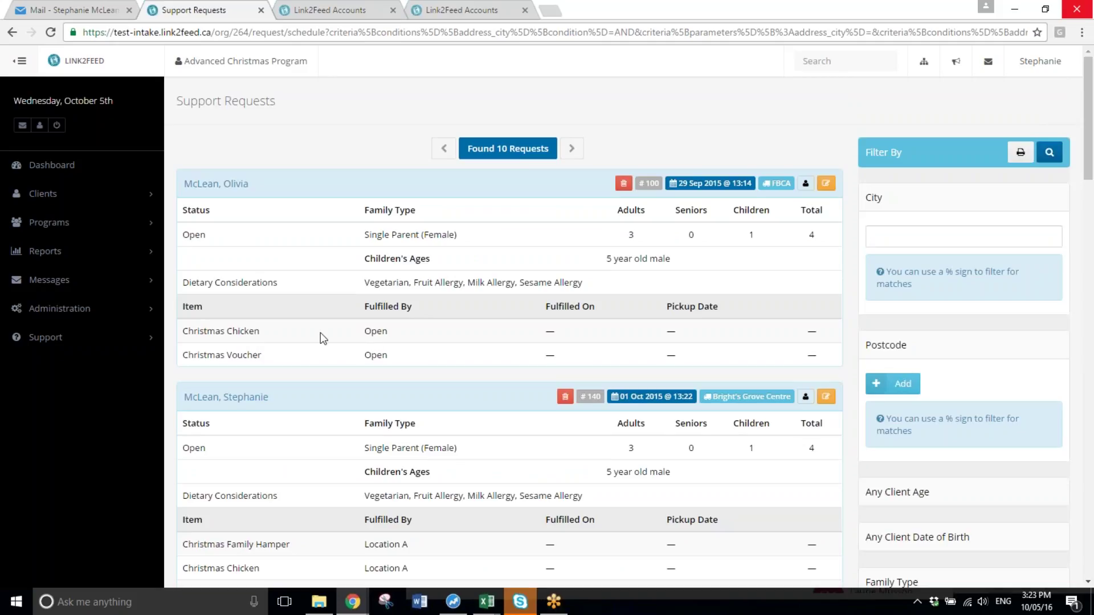
Open the first listed support request for editing and set its Christmas Chicken fulfillment agency to Location B
left_click(825, 183)
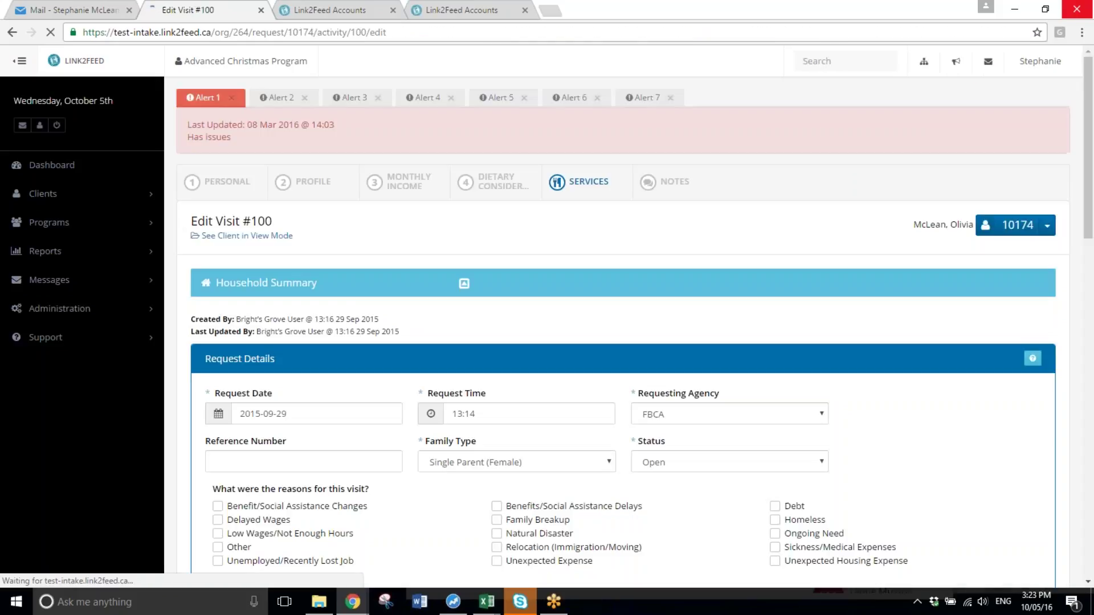
scroll(581, 237, "down", 2)
scroll(582, 237, "down", 5)
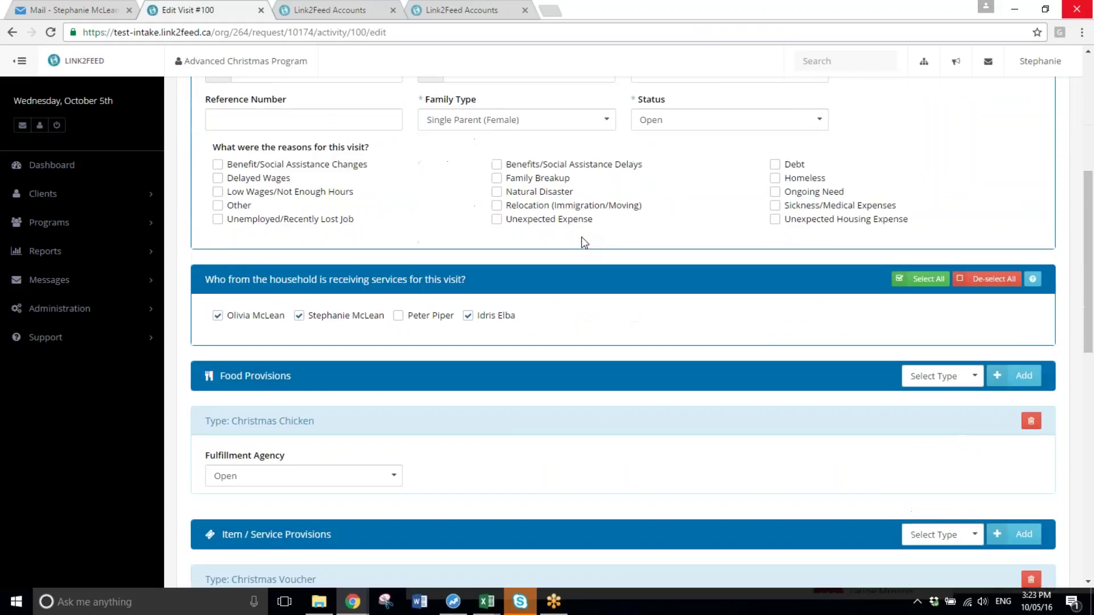
scroll(581, 237, "down", 2)
left_click(330, 339)
scroll(303, 488, "down", 2)
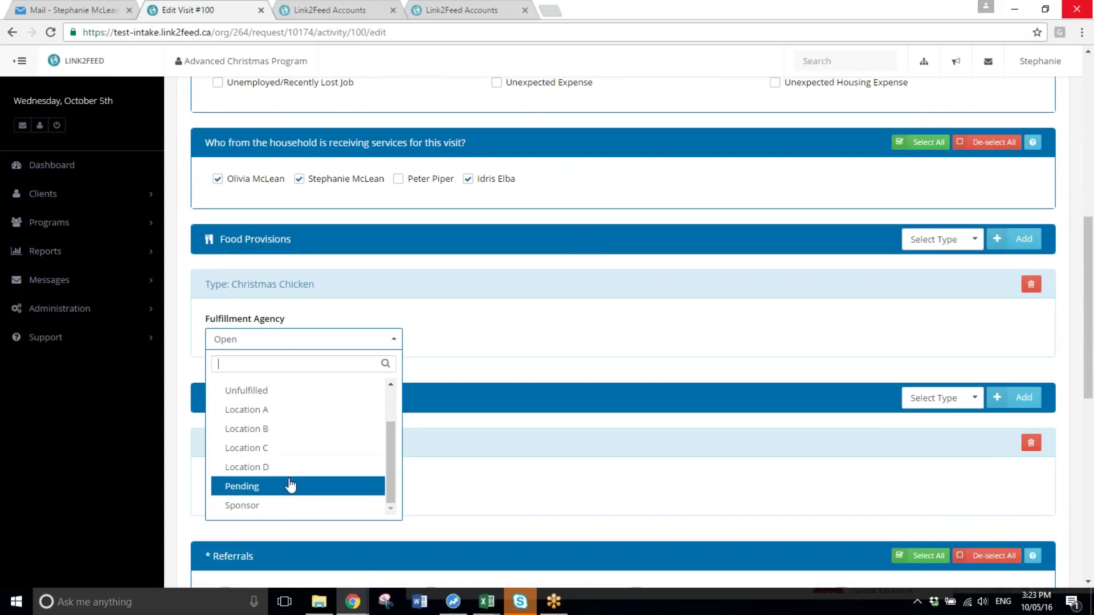
left_click(273, 430)
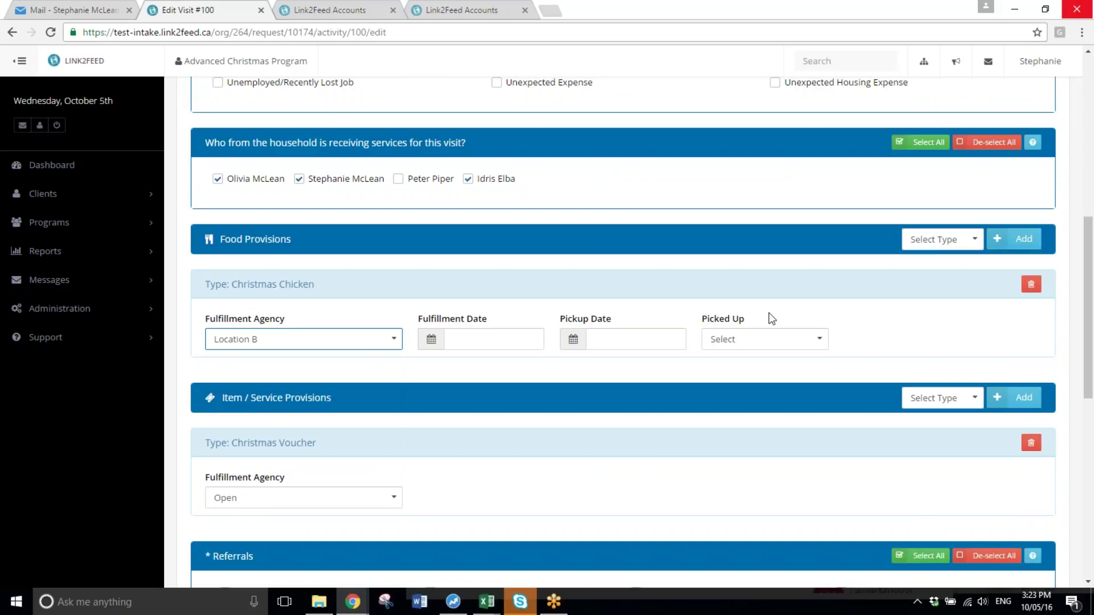
Set the Christmas Chicken's fulfillment date to 2016-10-10 and pickup date to 2016-10-11, and view the Picked Up choices
left_click(472, 344)
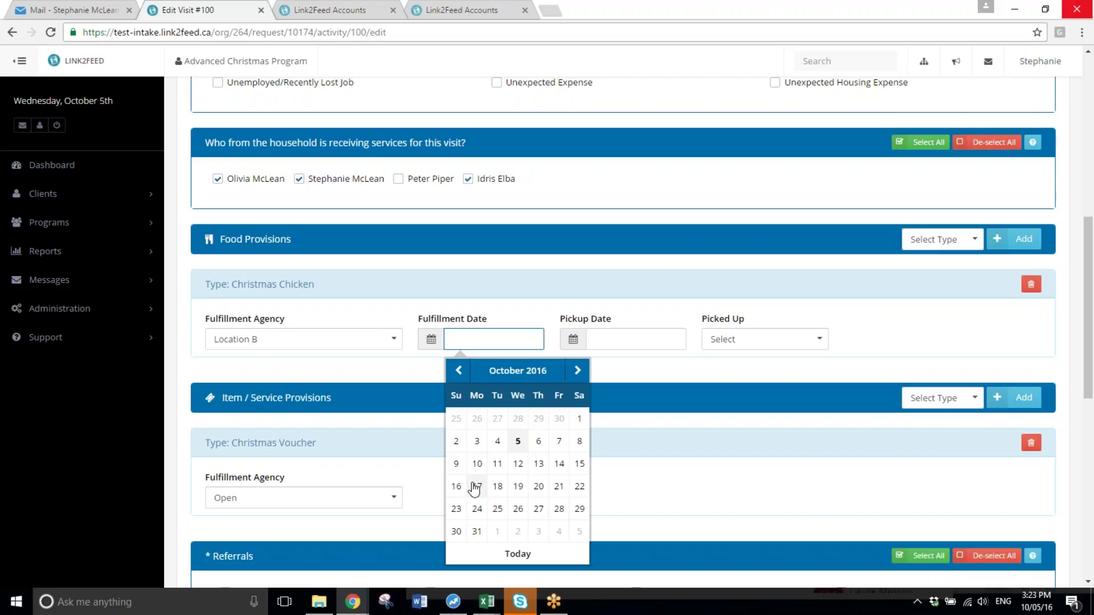
left_click(477, 463)
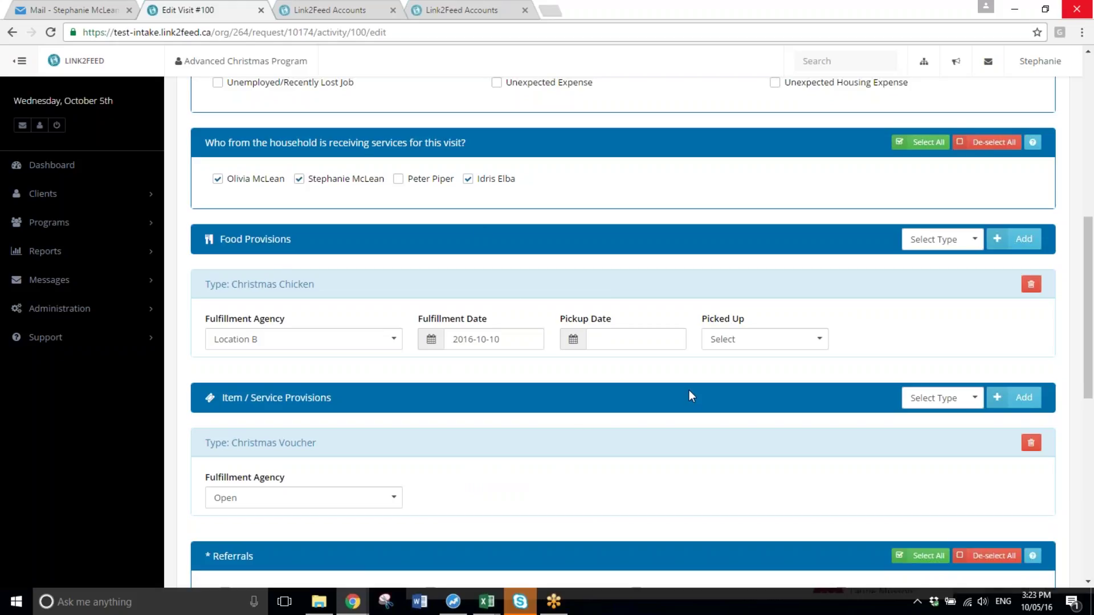
left_click(672, 340)
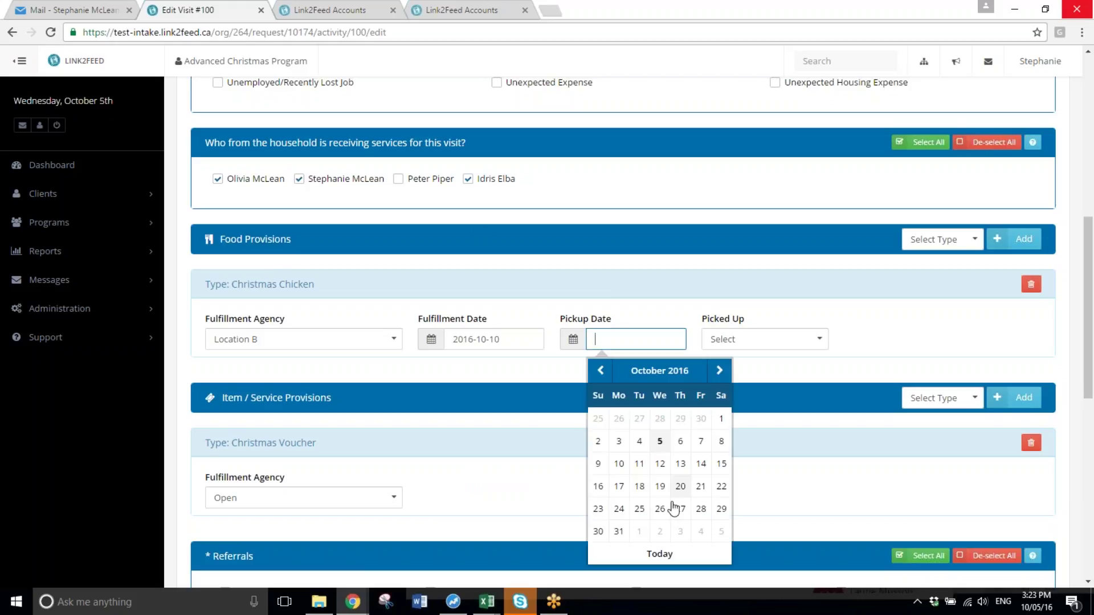
left_click(639, 464)
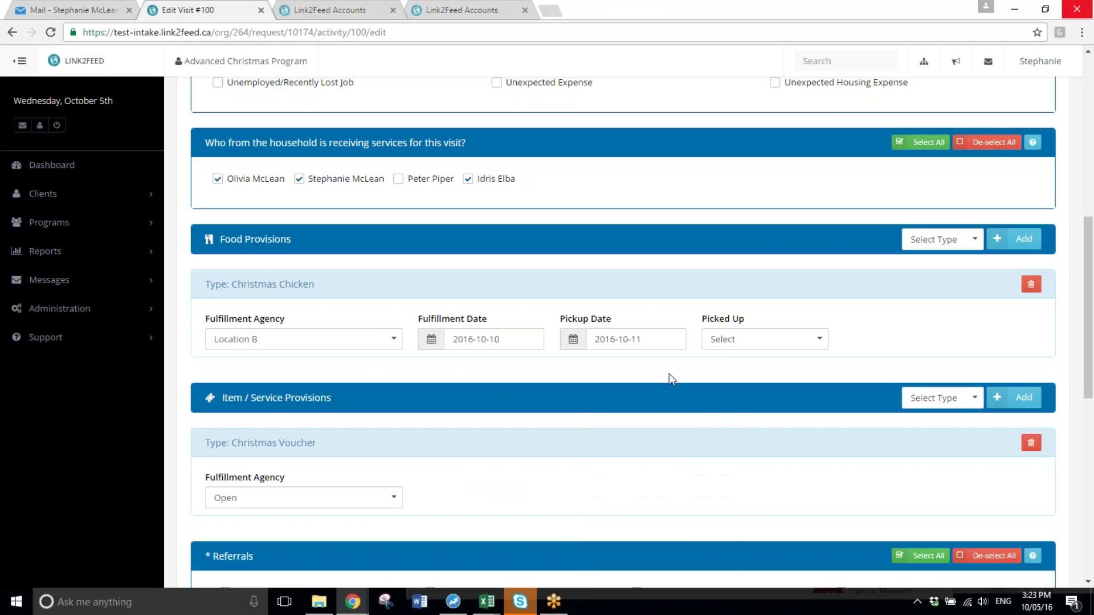
left_click(731, 352)
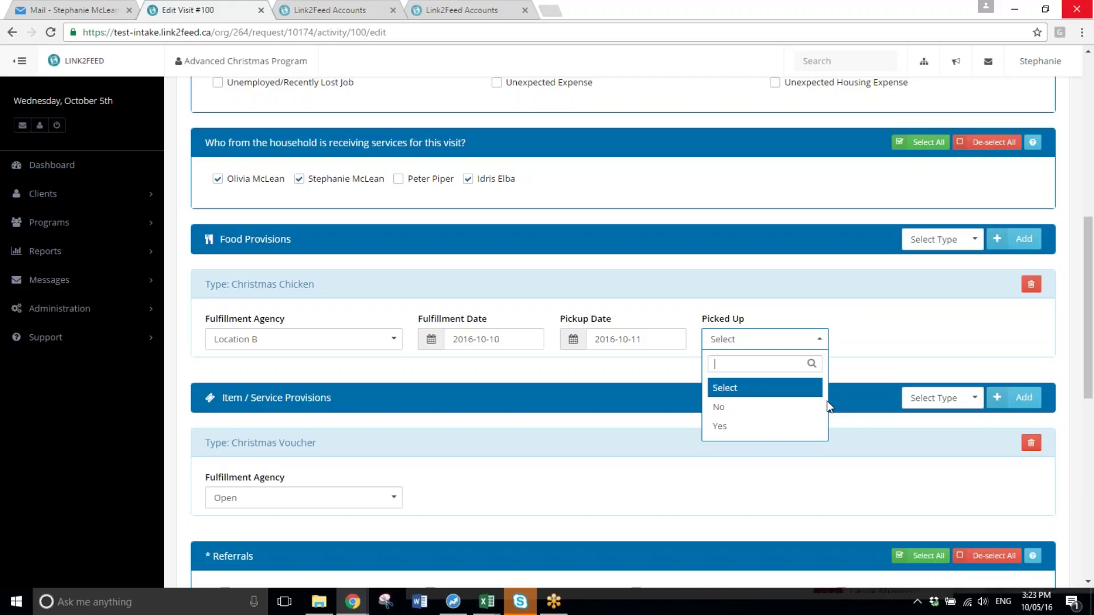
left_click(846, 329)
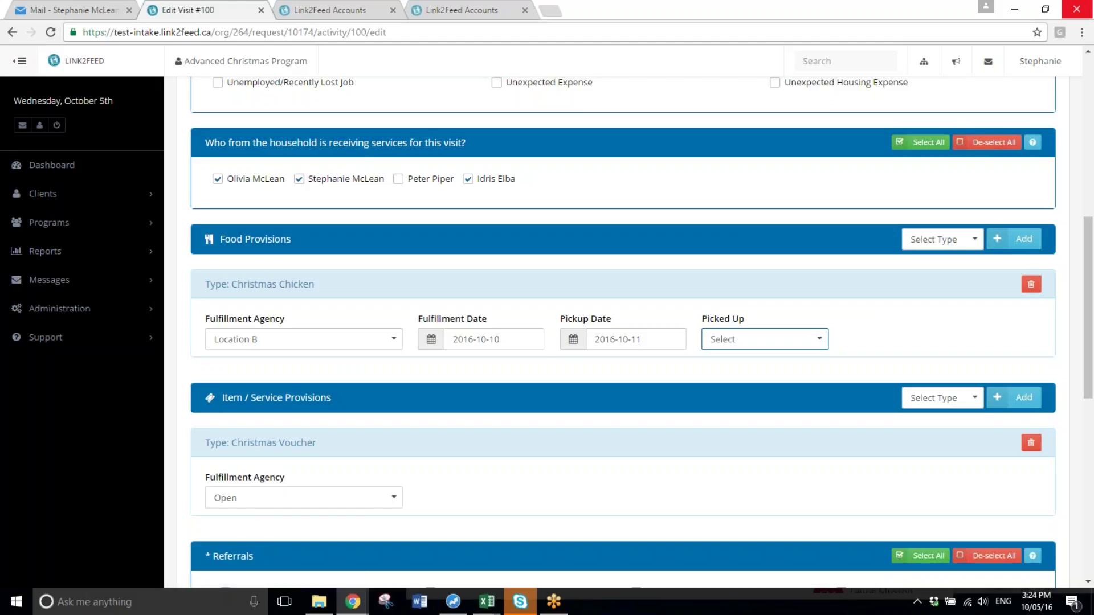
Look over the request's Christmas Voucher provision, referrals and request details
scroll(552, 381, "down", 1)
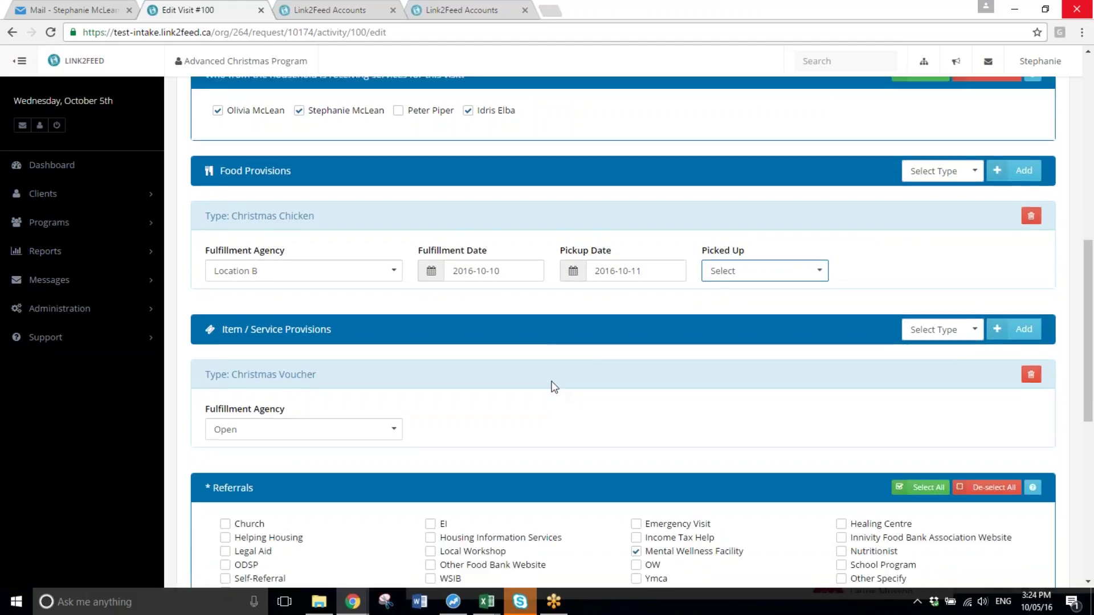
scroll(552, 382, "up", 5)
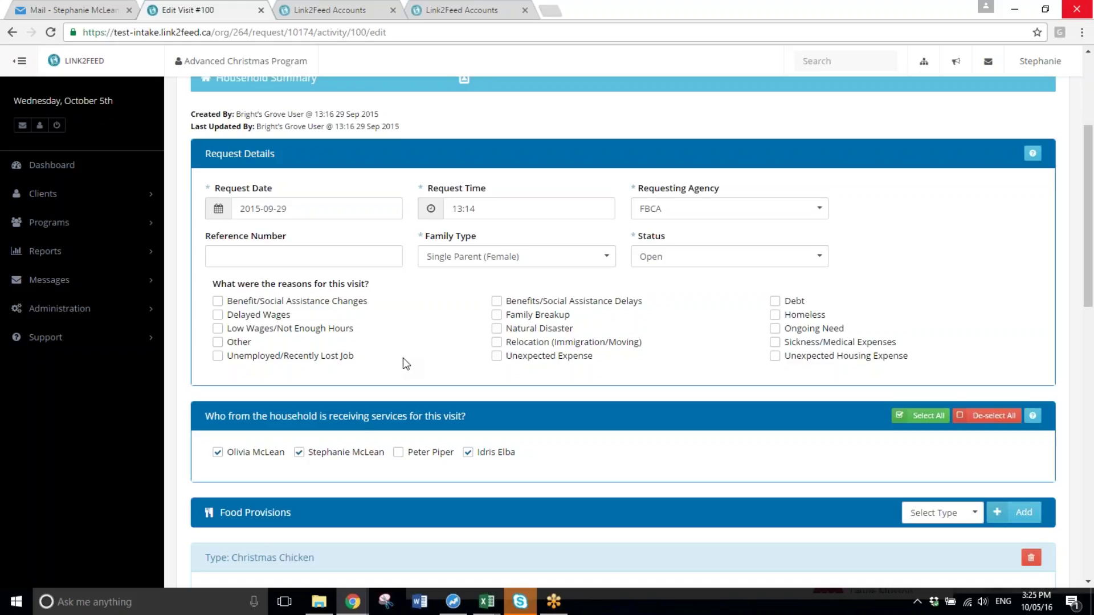
scroll(400, 242, "up", 3)
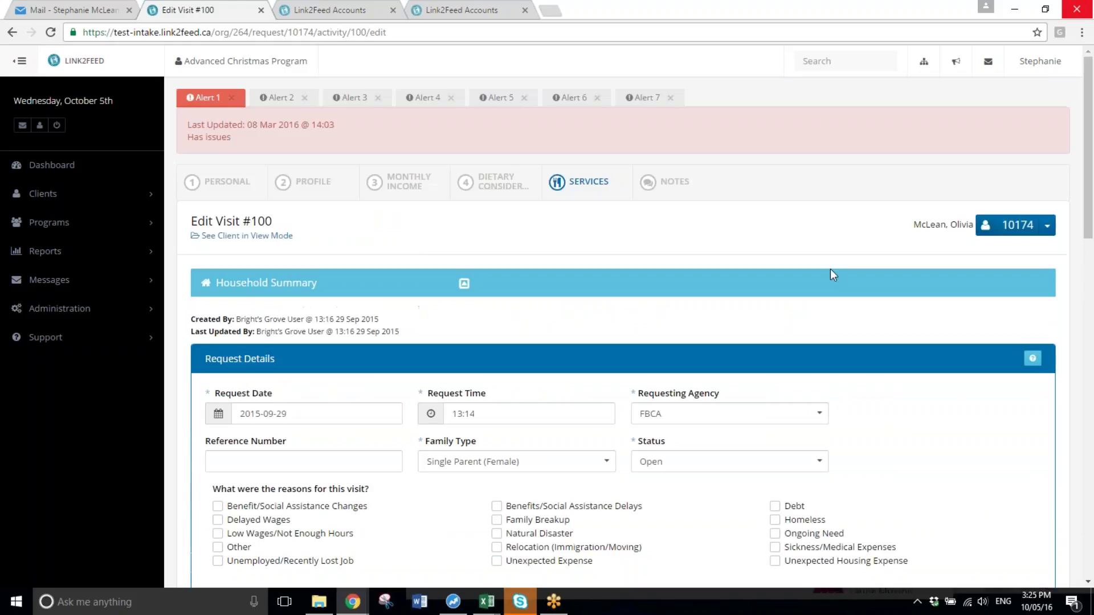
scroll(644, 258, "down", 3)
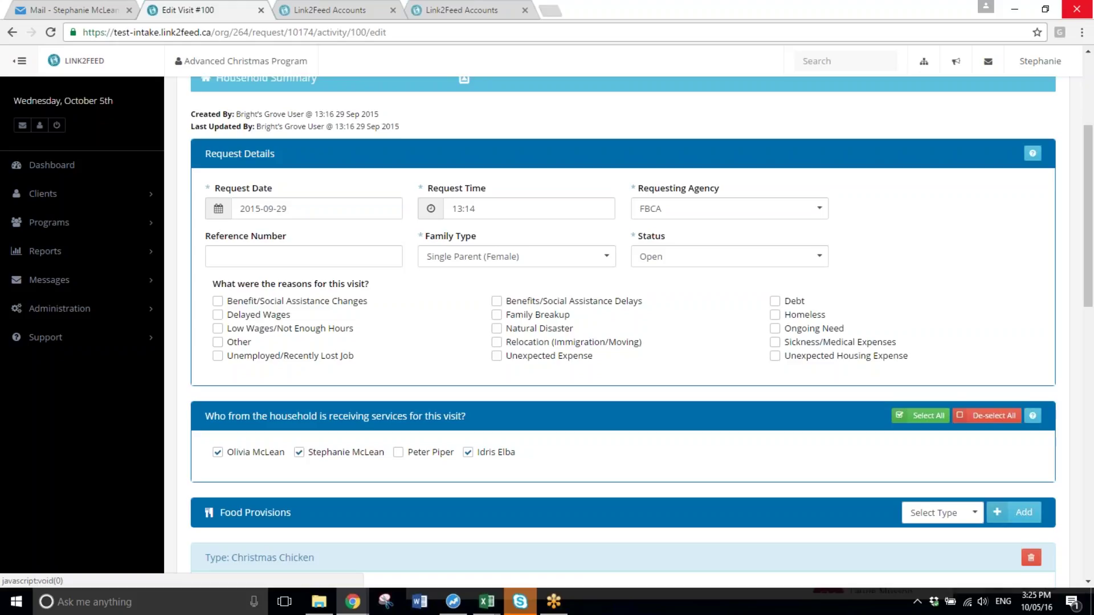
Return to the clients' Support Requests list and look over its unfiltered requests and available filters
left_click(39, 193)
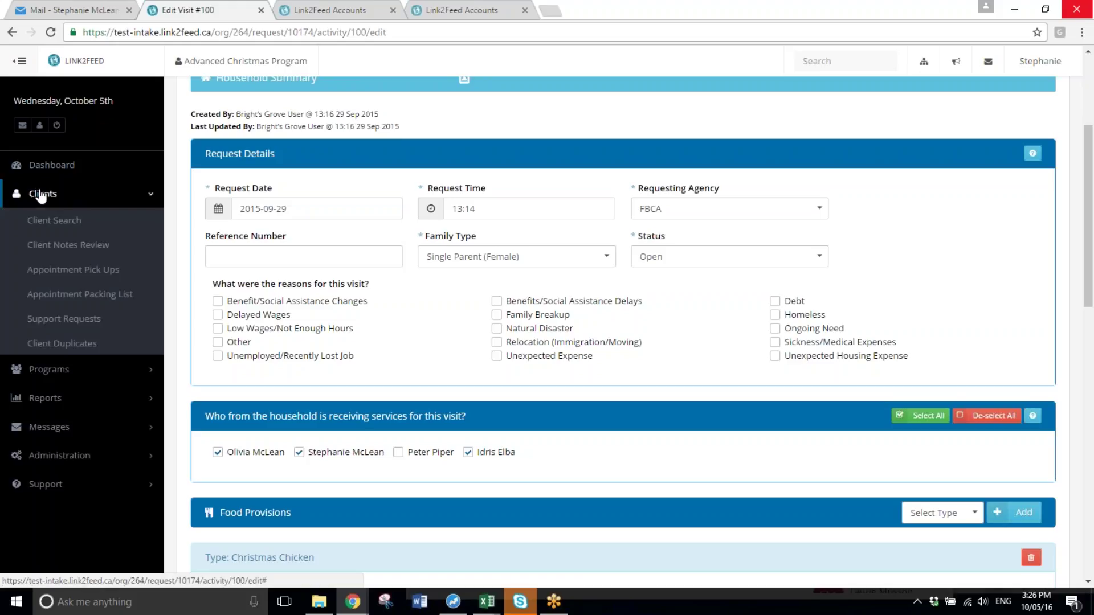
left_click(78, 327)
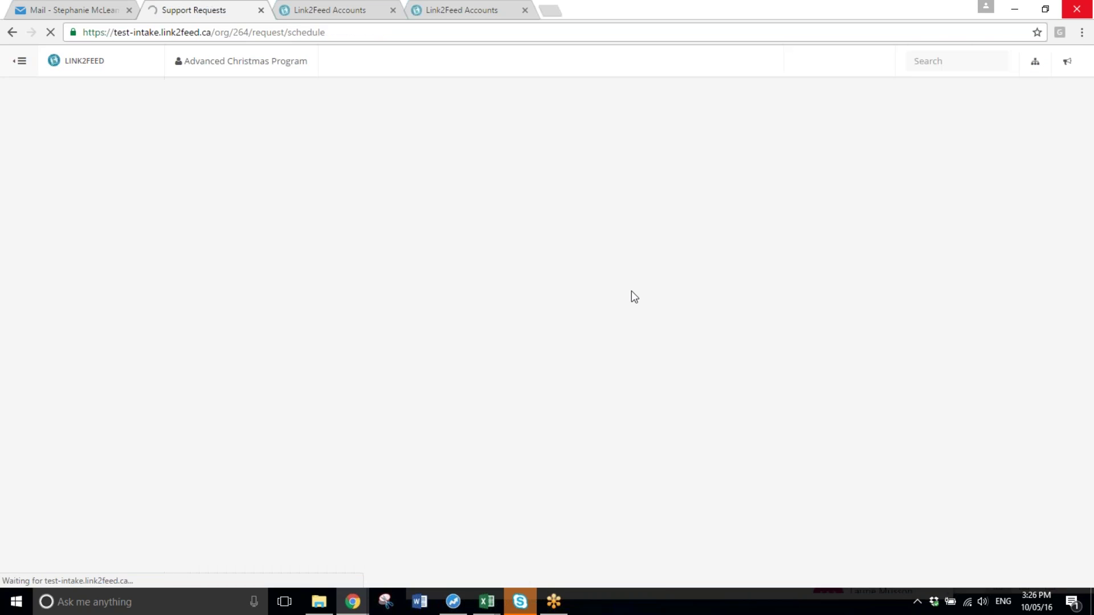
scroll(863, 260, "down", 5)
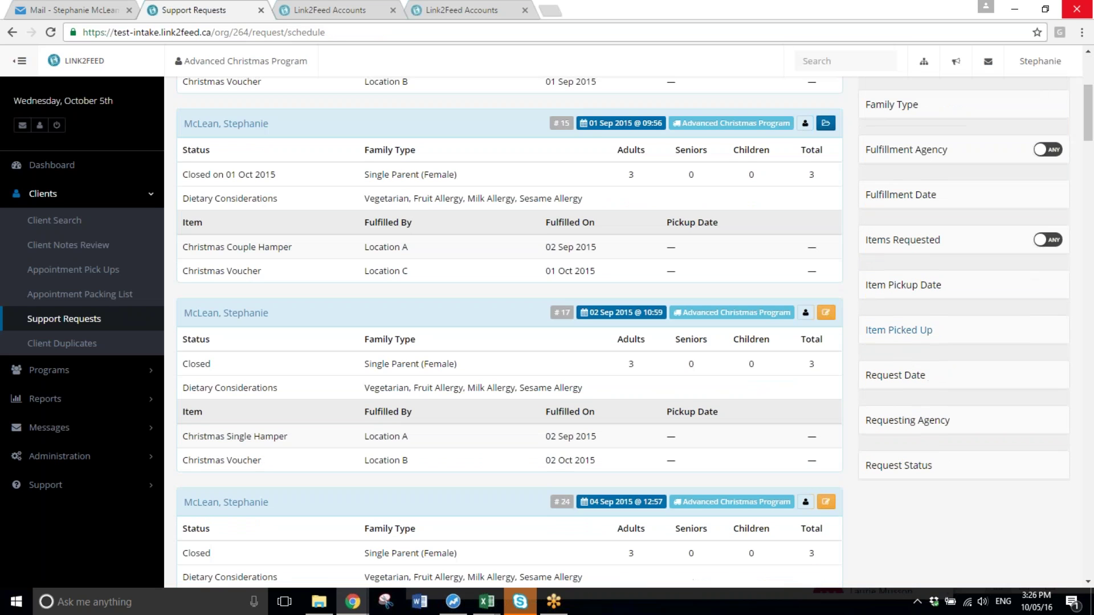
Go to the administration exports and start creating a Support Request Export
left_click(89, 457)
left_click(60, 459)
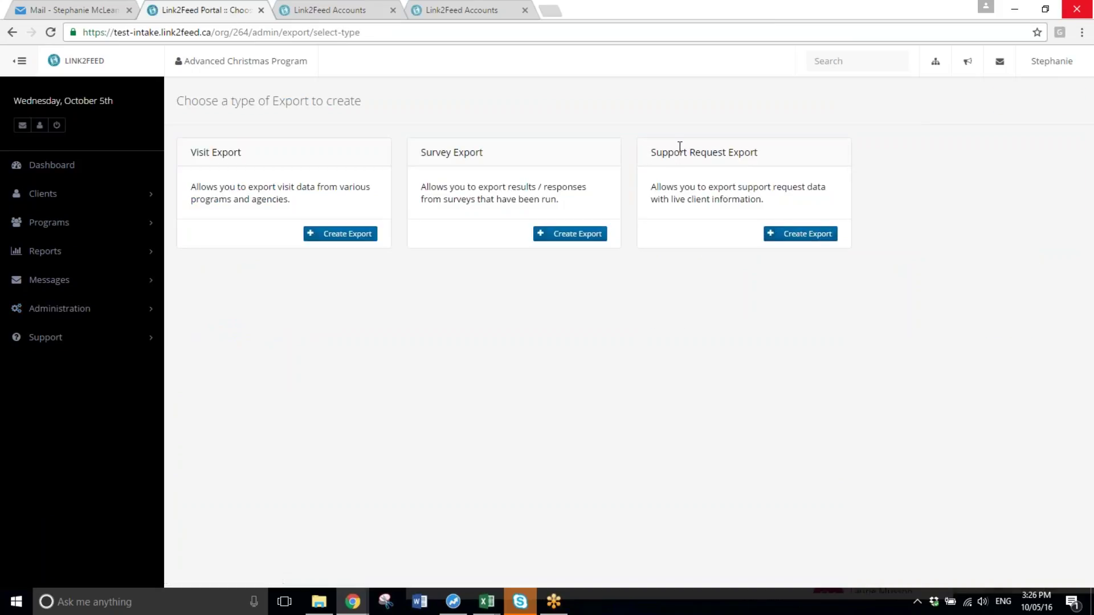
left_click(799, 234)
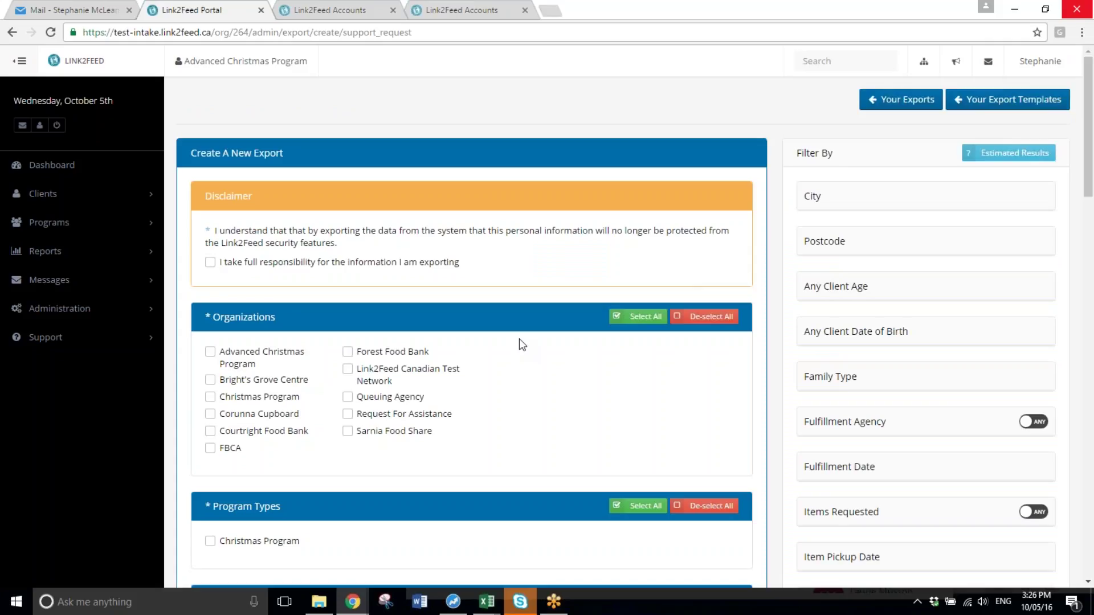
Review the export's organizations and program types, and include External Reference in the support request information
scroll(519, 339, "down", 2)
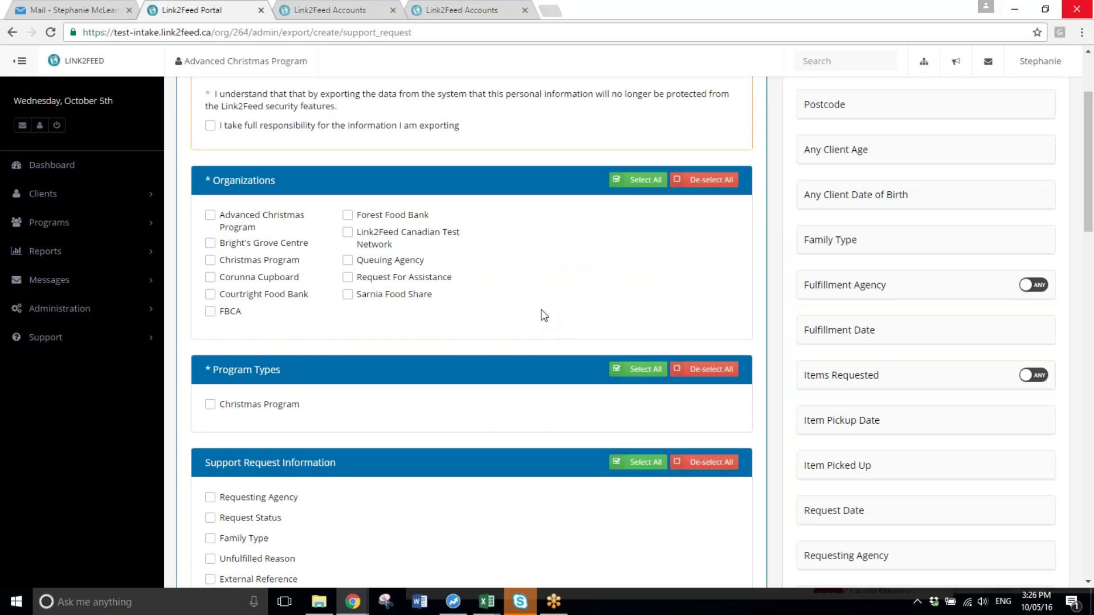
scroll(364, 464, "up", 1)
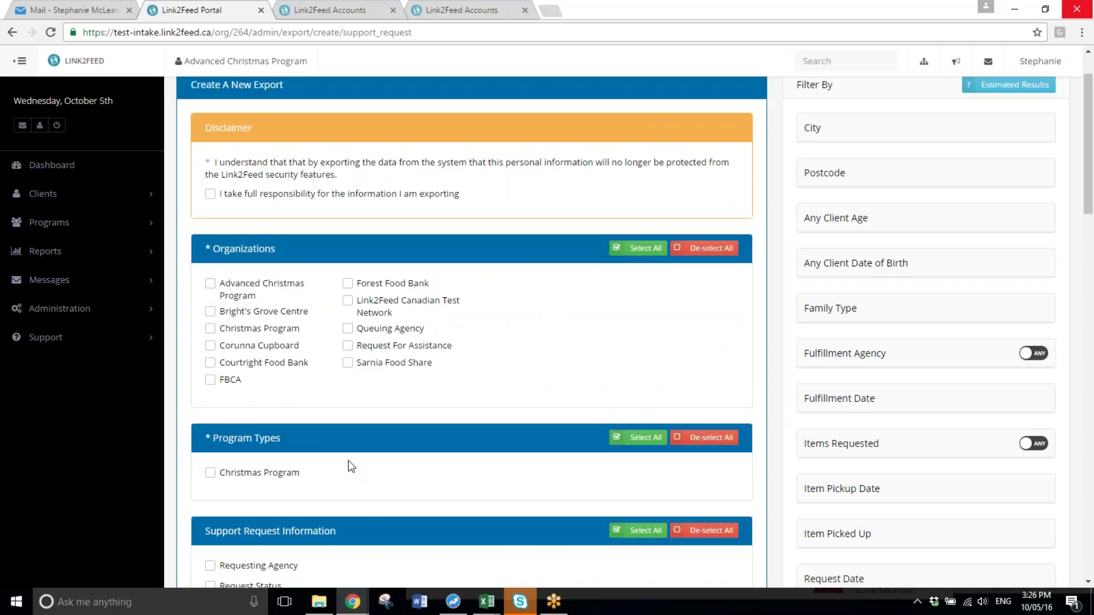
scroll(354, 467, "down", 1)
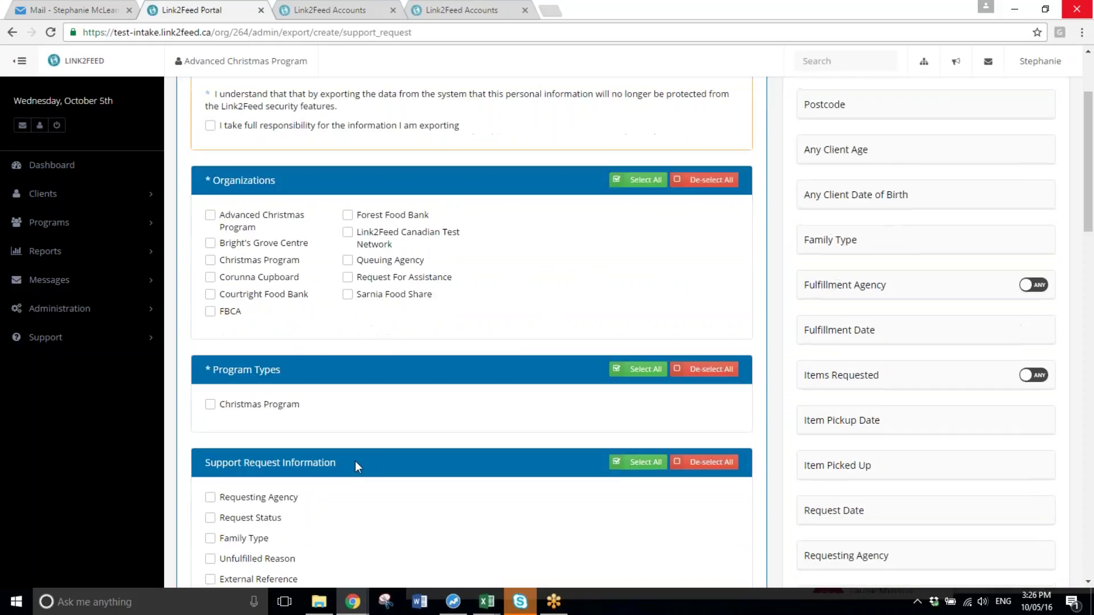
scroll(354, 466, "down", 3)
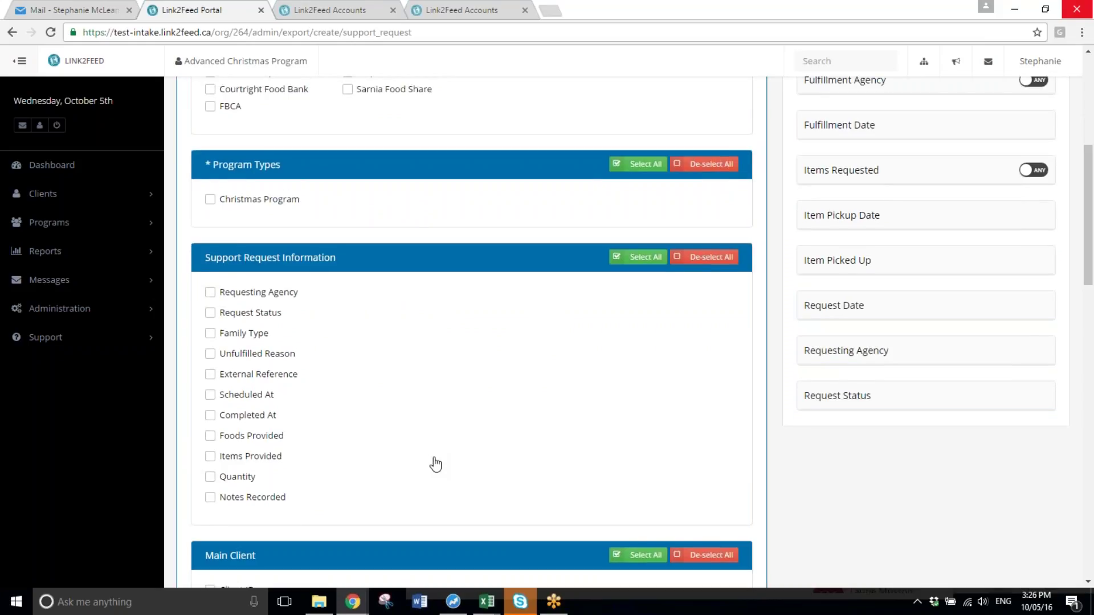
left_click(256, 380)
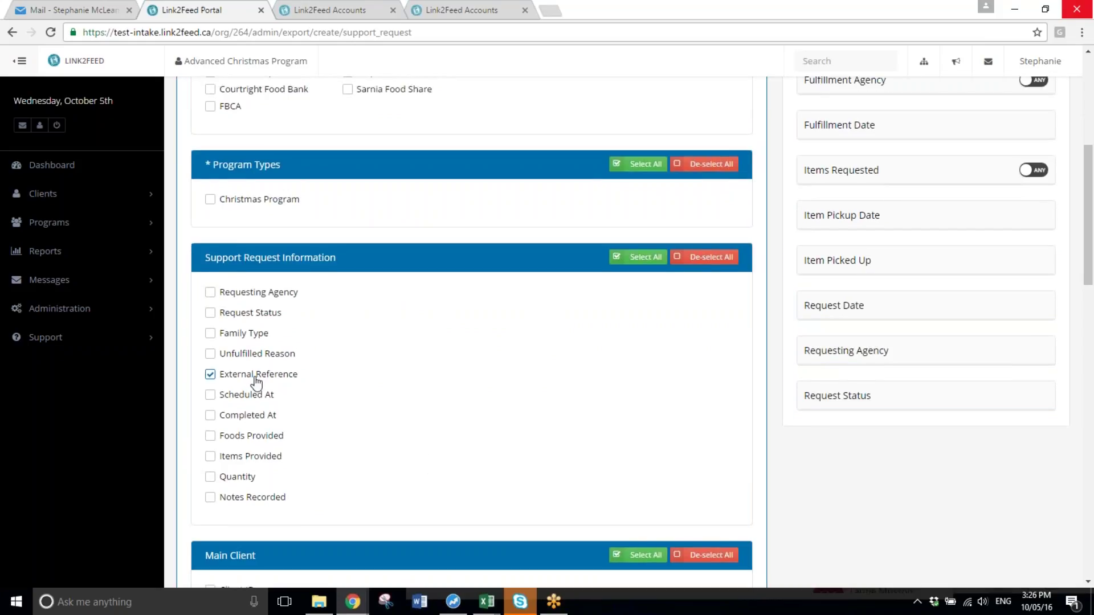